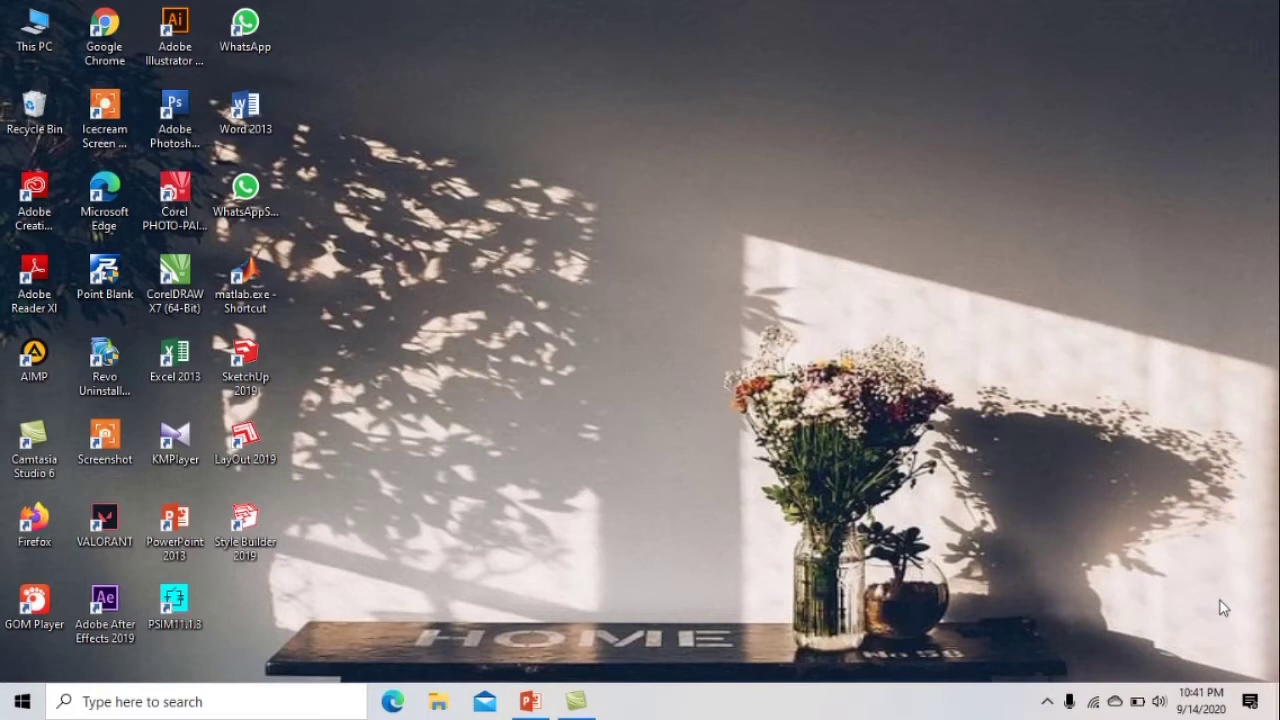
- Duplicate slide 5, the Akad Nikah schedule, as a new slide 6
click(527, 704)
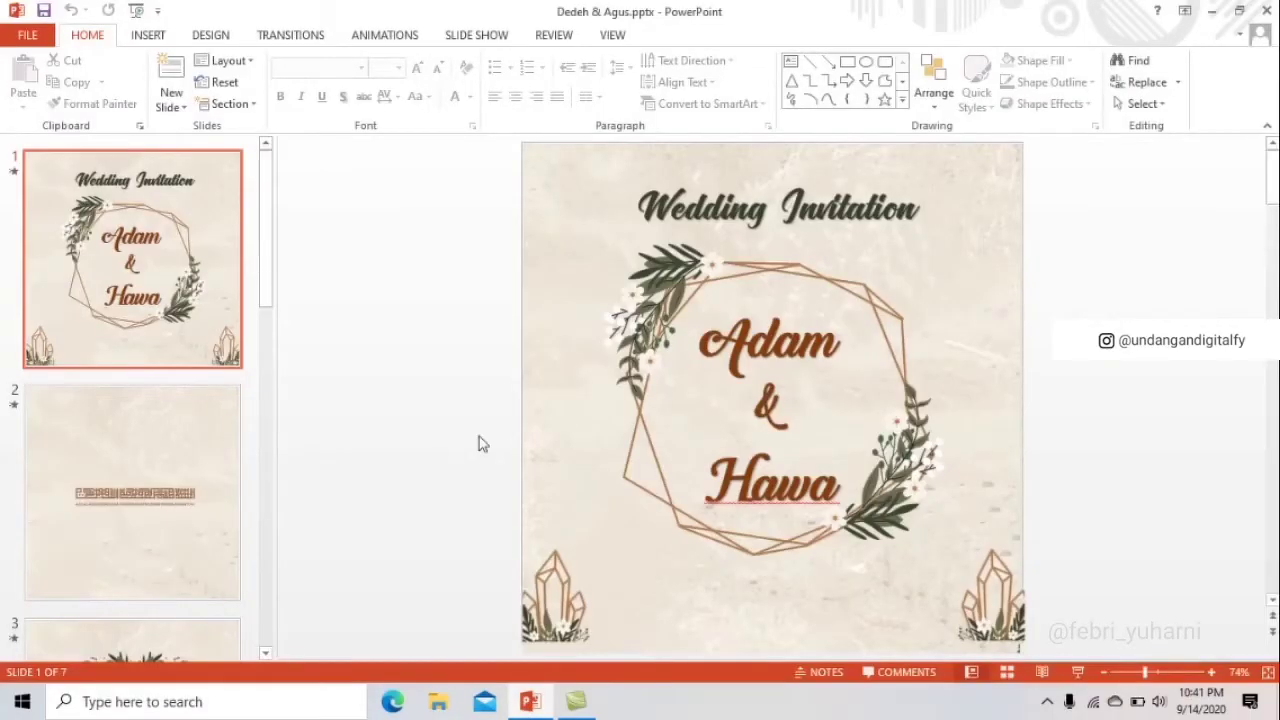
mouse_move(267, 229)
mouse_down()
mouse_move(255, 535)
mouse_move(251, 466)
mouse_up()
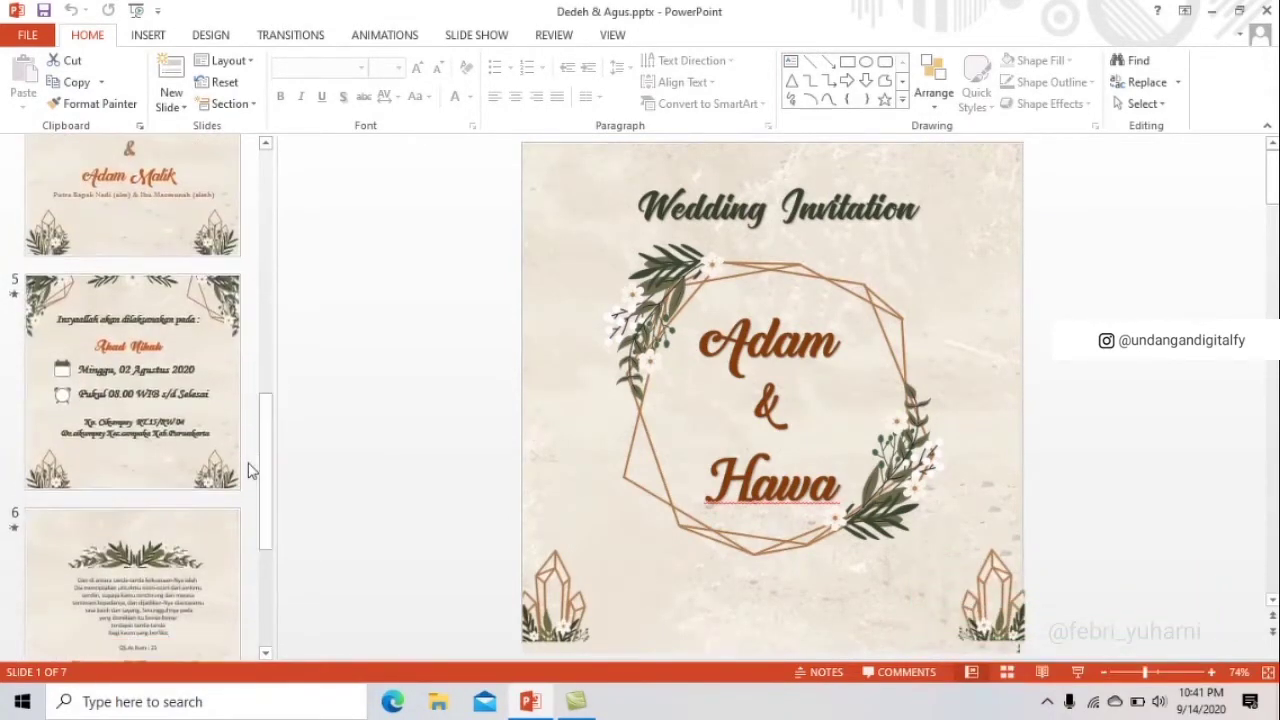
click(158, 374)
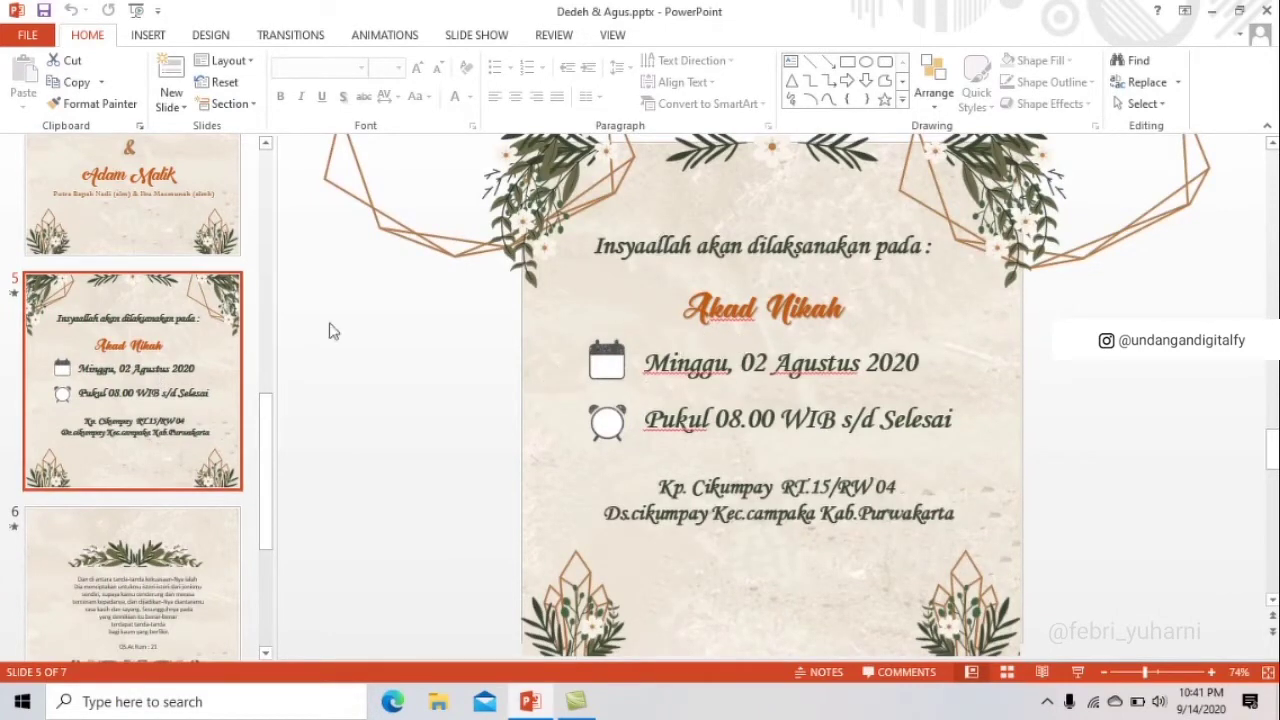
right_click(183, 415)
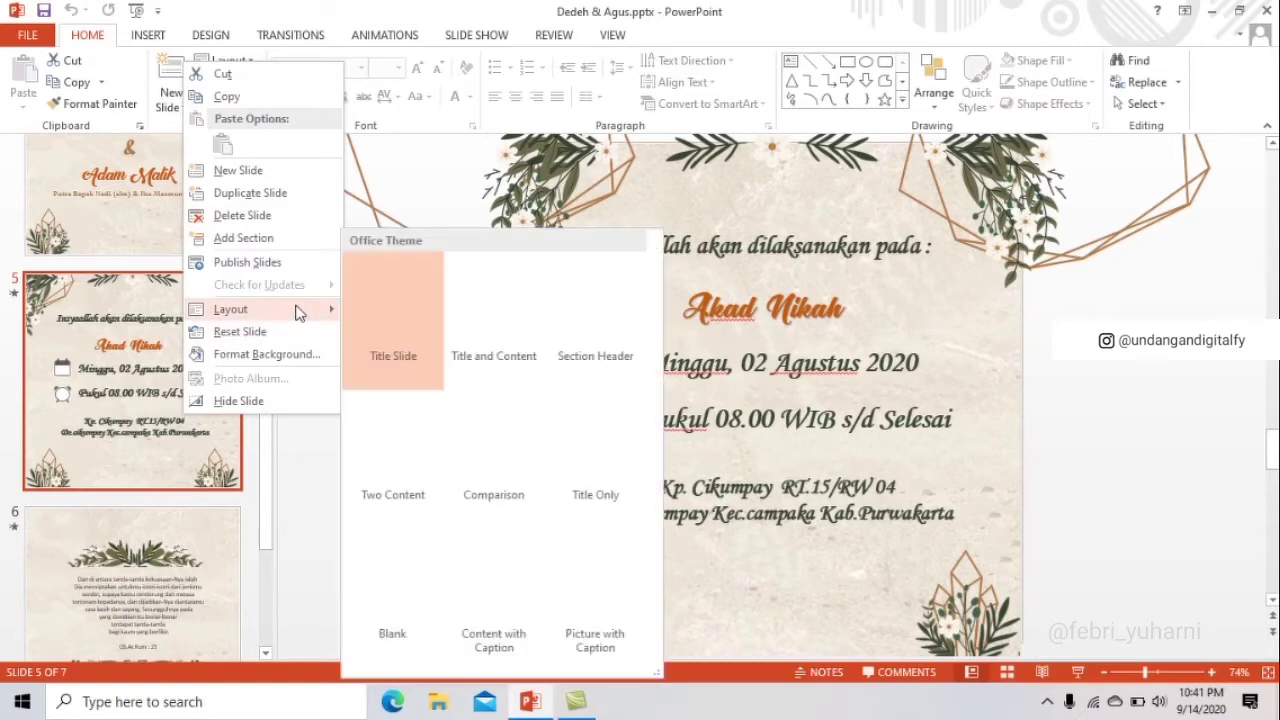
click(268, 192)
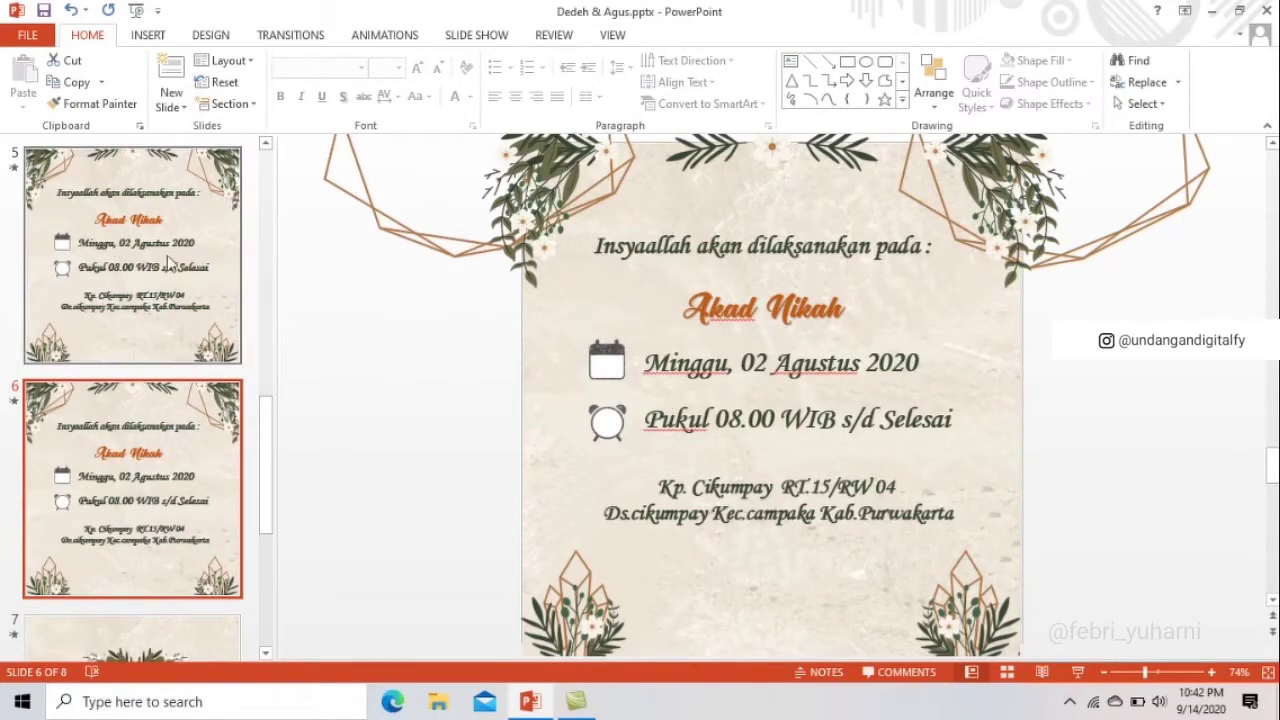
- Delete the heading, calendar and clock icons, date, time and address boxes from slide 6
click(845, 247)
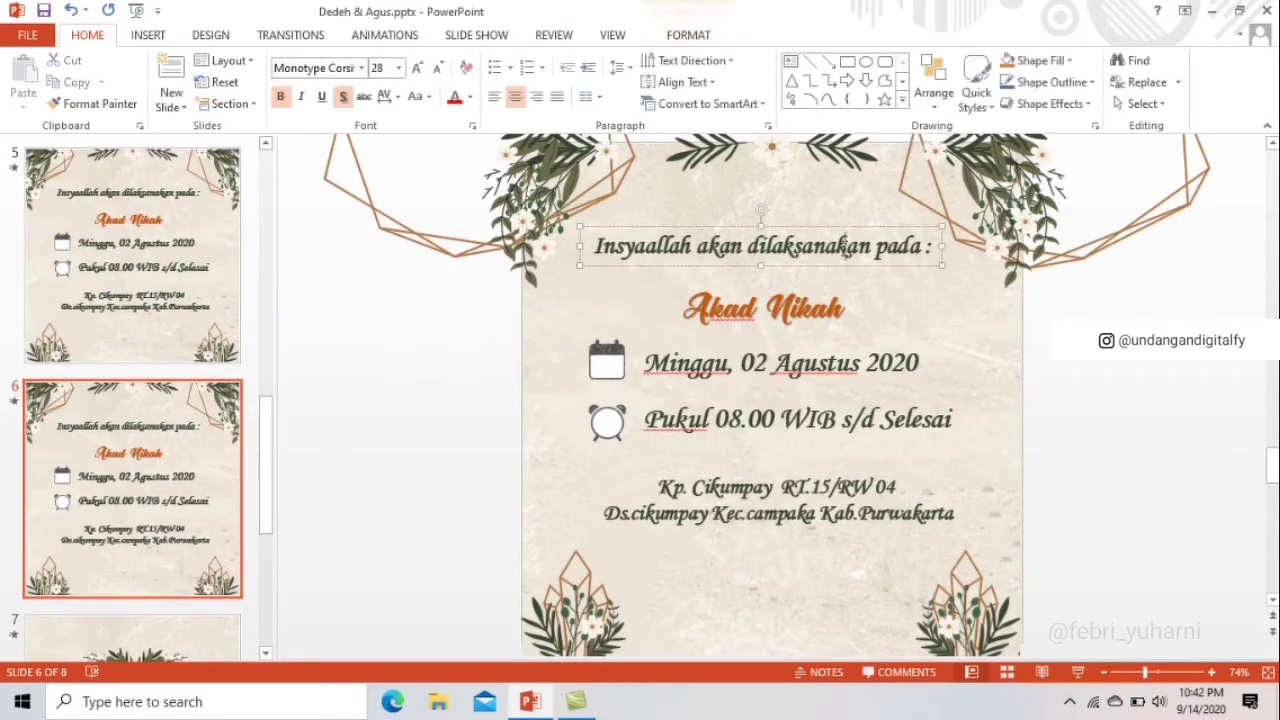
shift+click(610, 372)
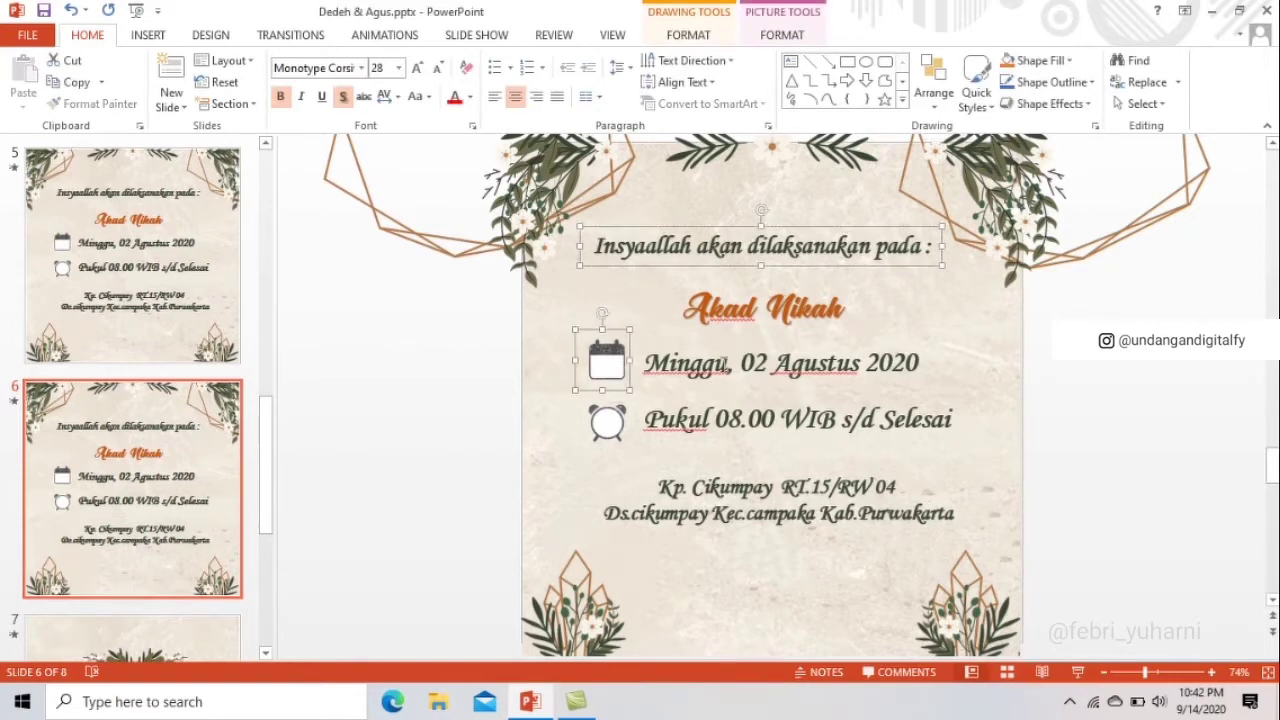
shift+click(723, 366)
shift+click(594, 428)
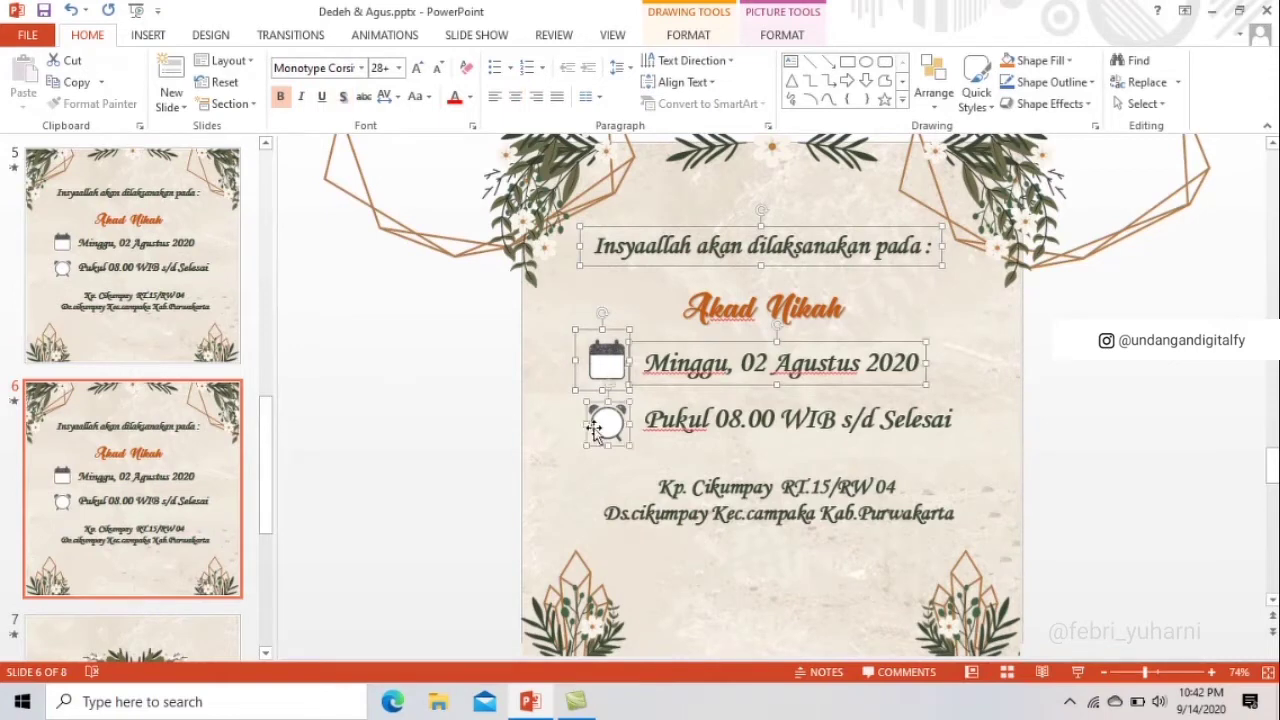
shift+click(762, 430)
shift+click(797, 510)
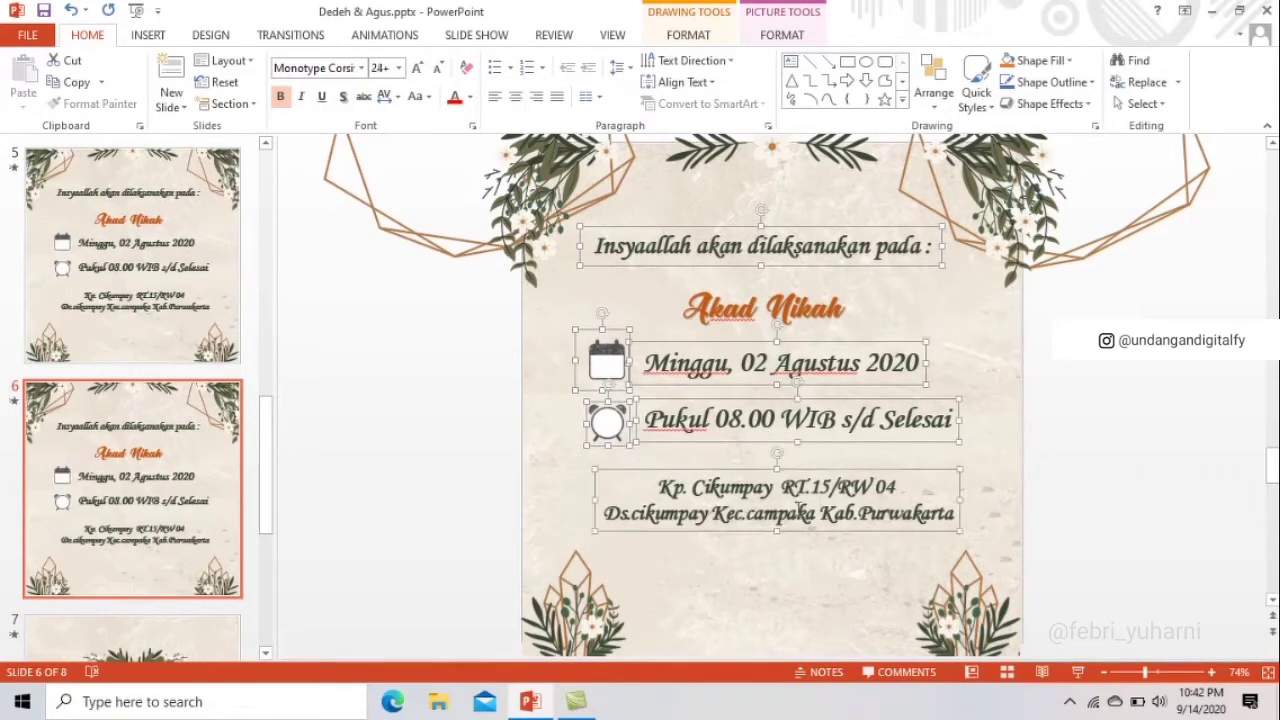
key(Delete)
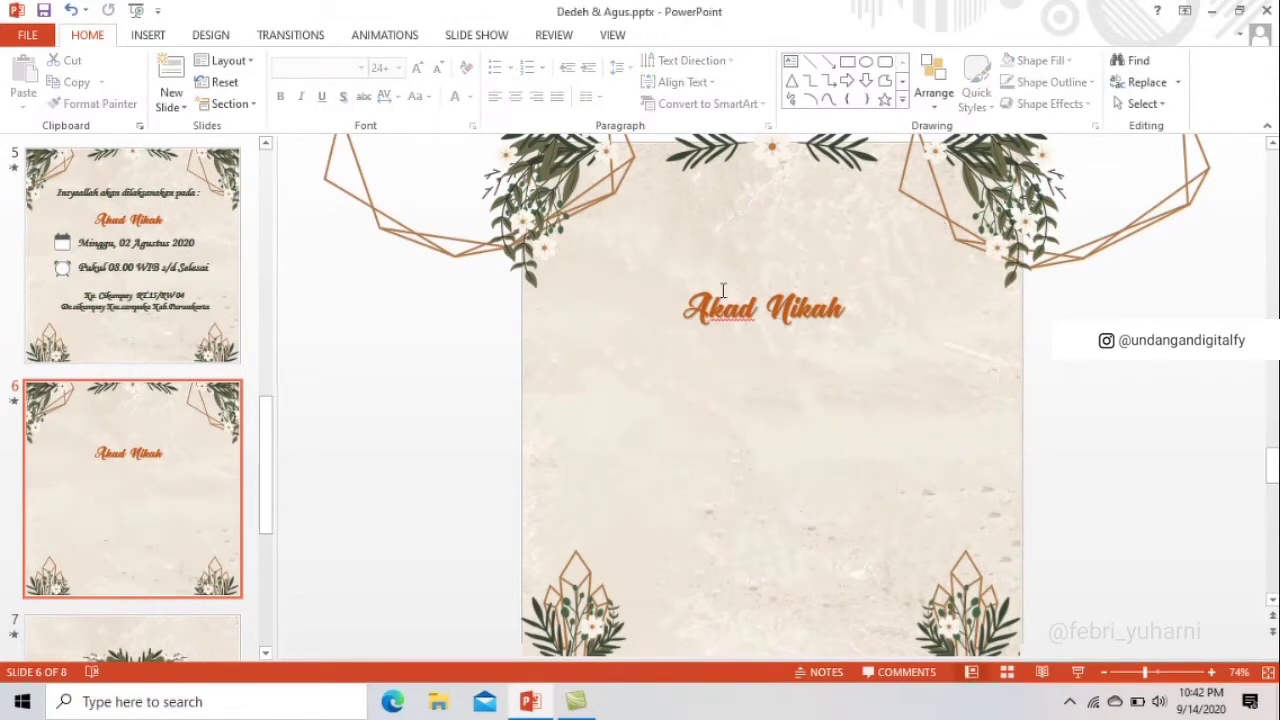
- Change the Akad Nikah title to 'Denah Lokasi' and move it higher on the slide
drag(708, 308, 848, 312)
drag(682, 308, 848, 310)
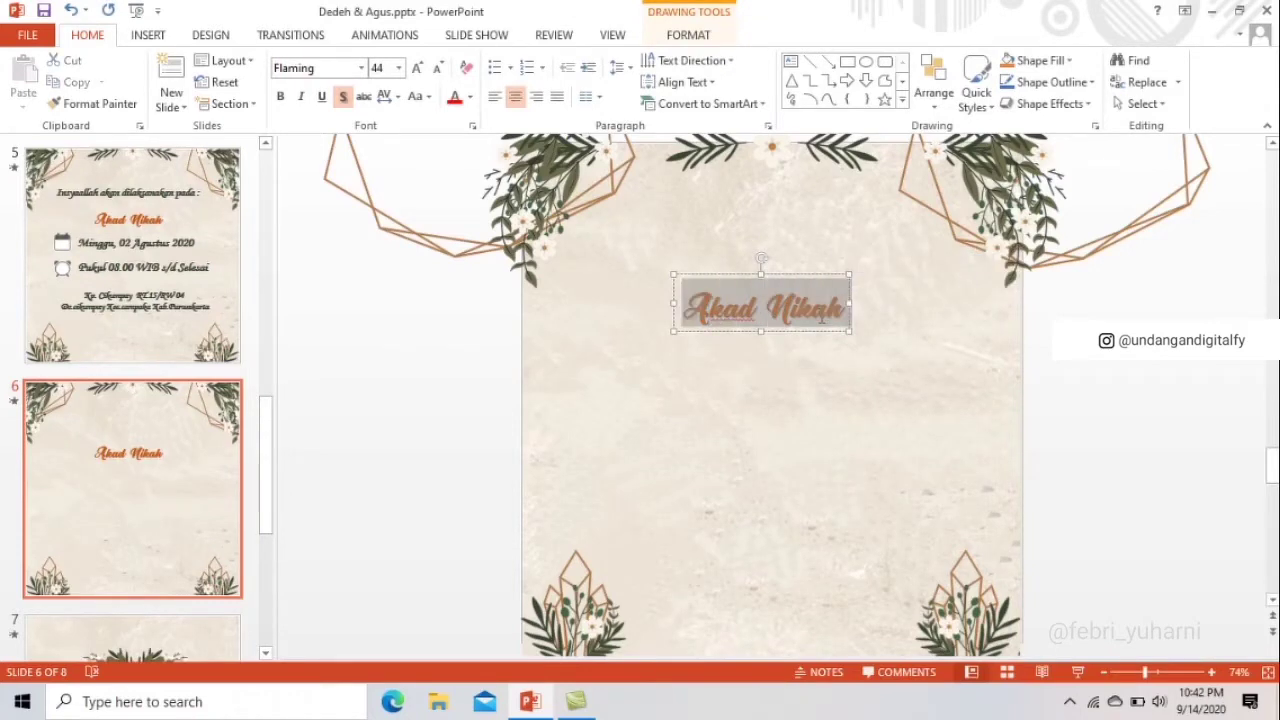
key(Delete)
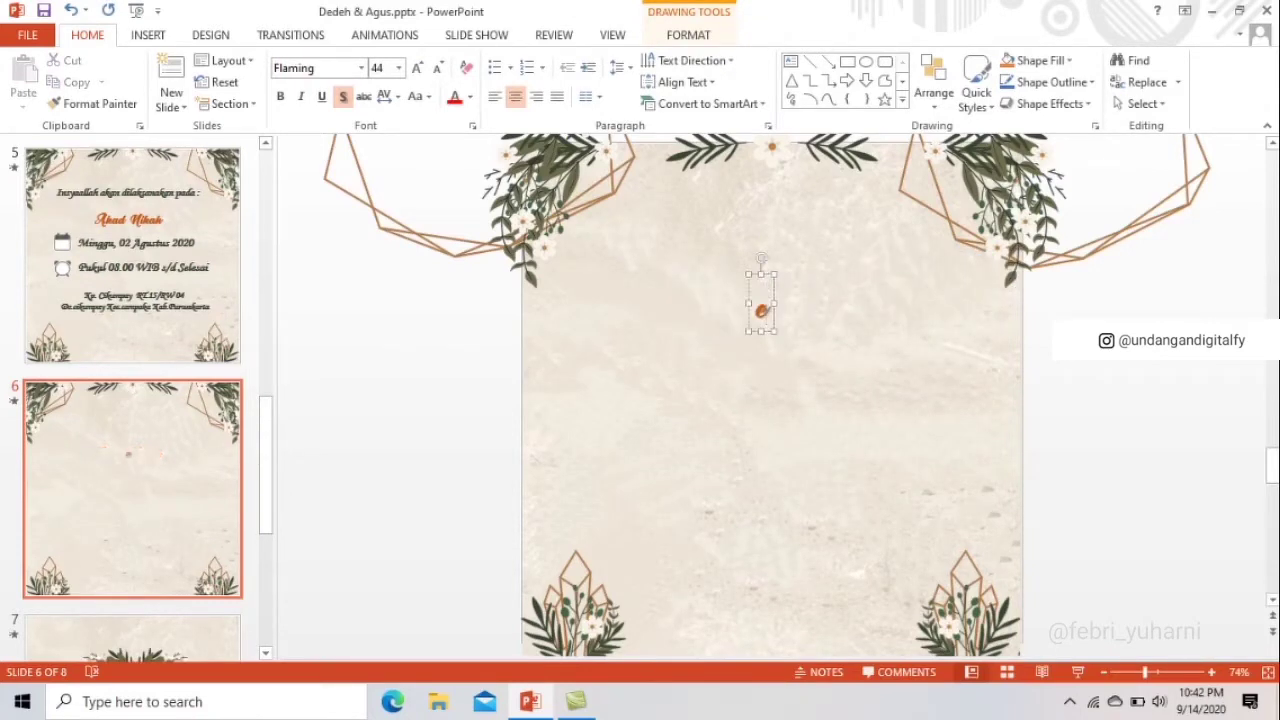
text(Denah )
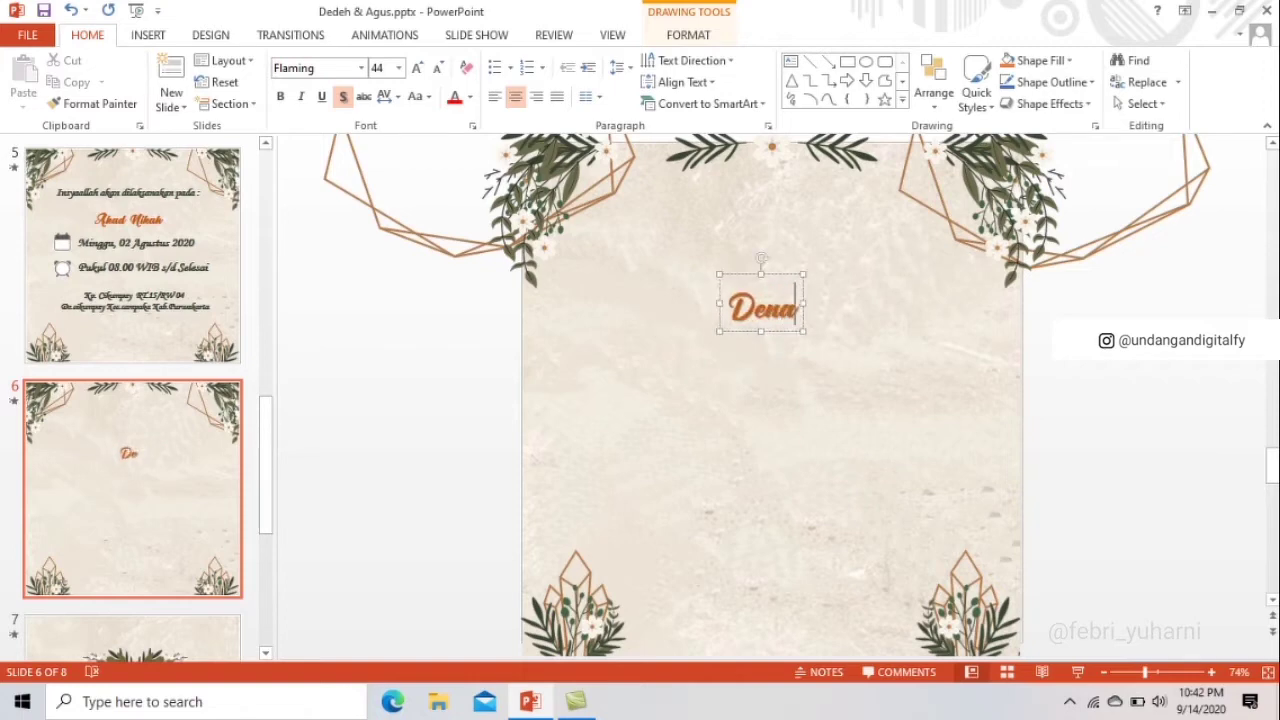
text(Lokasi)
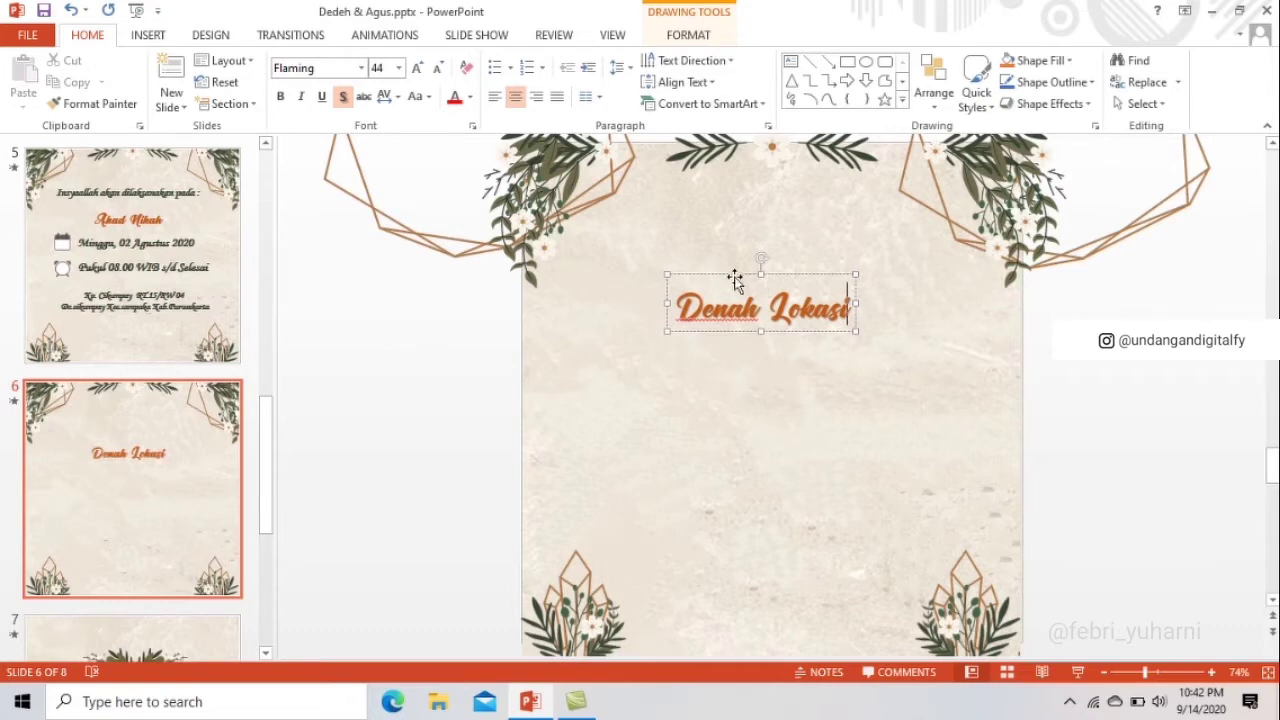
drag(735, 278, 734, 208)
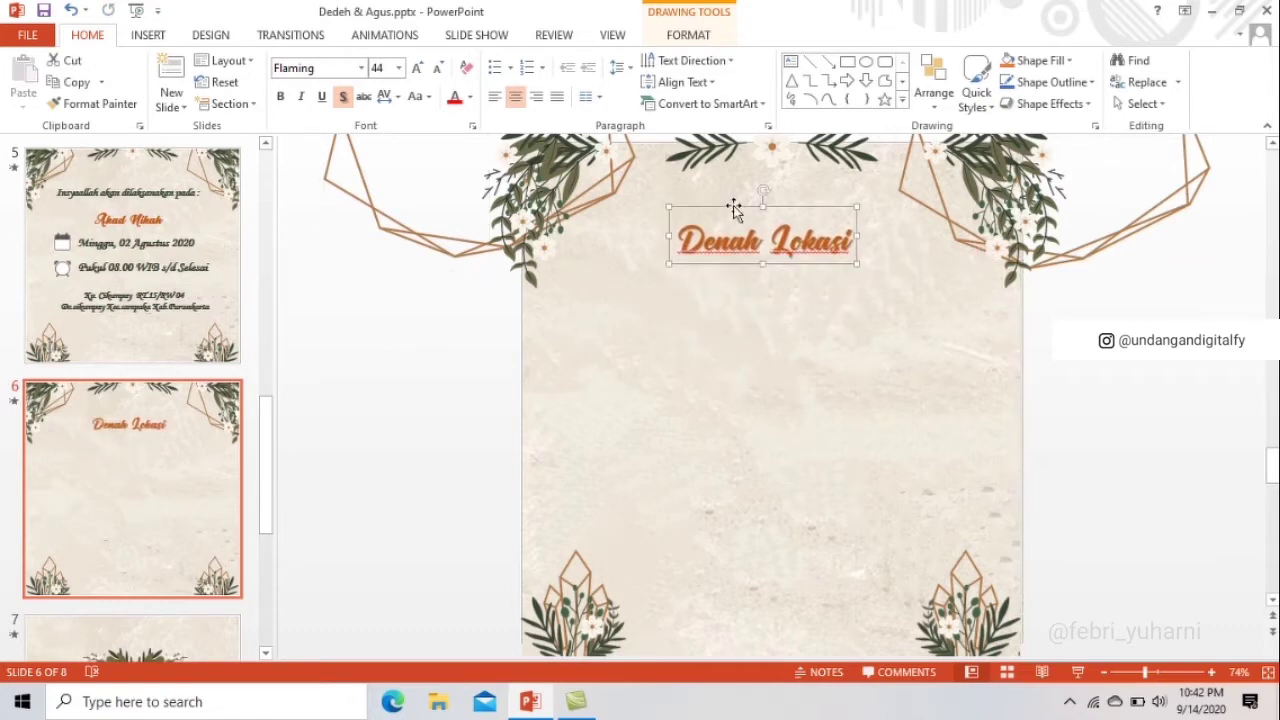
click(150, 36)
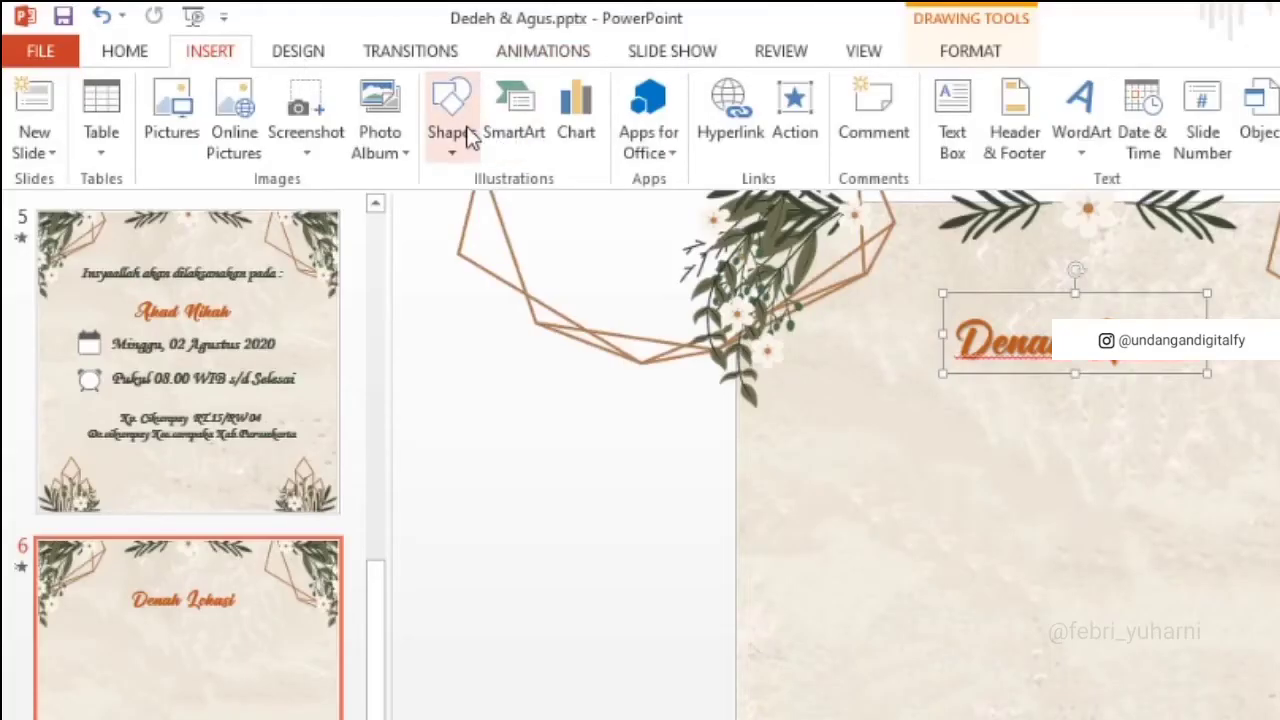
- Draw a long horizontal rectangle bar below the Denah Lokasi title
click(466, 128)
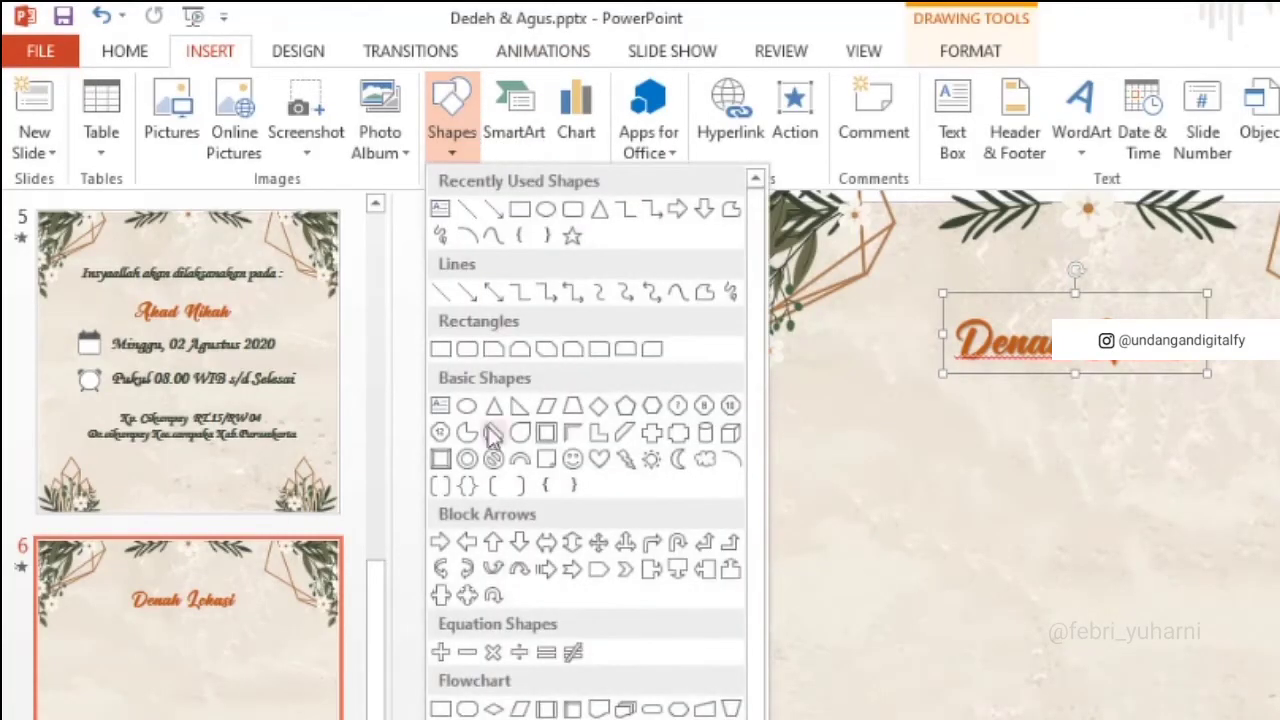
click(440, 350)
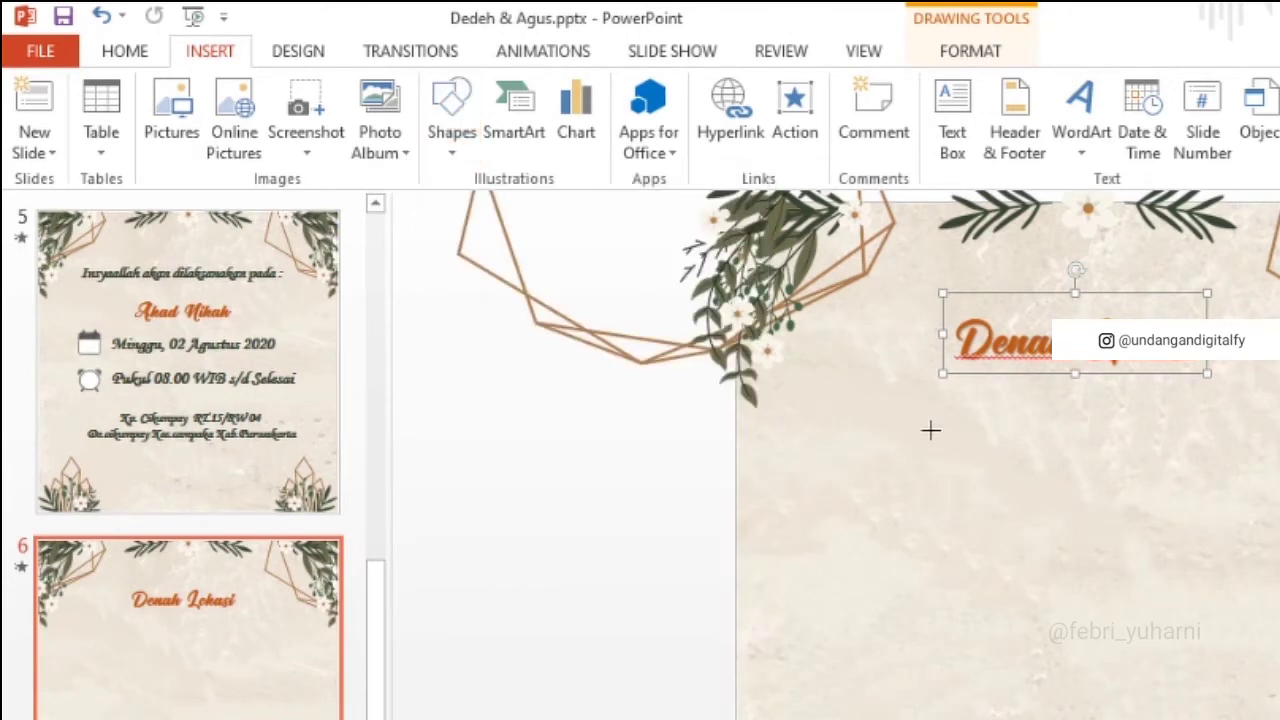
drag(808, 444, 948, 333)
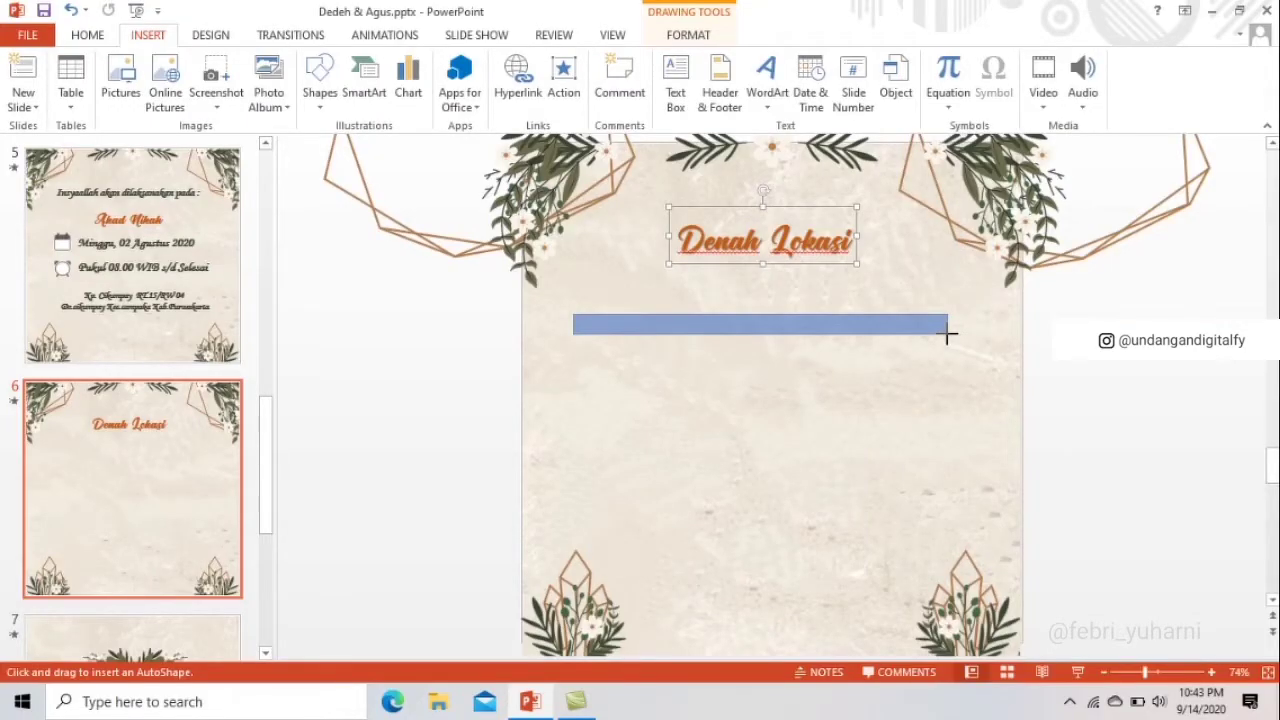
mouse_move(946, 337)
mouse_down()
mouse_move(1034, 331)
mouse_move(971, 338)
mouse_up()
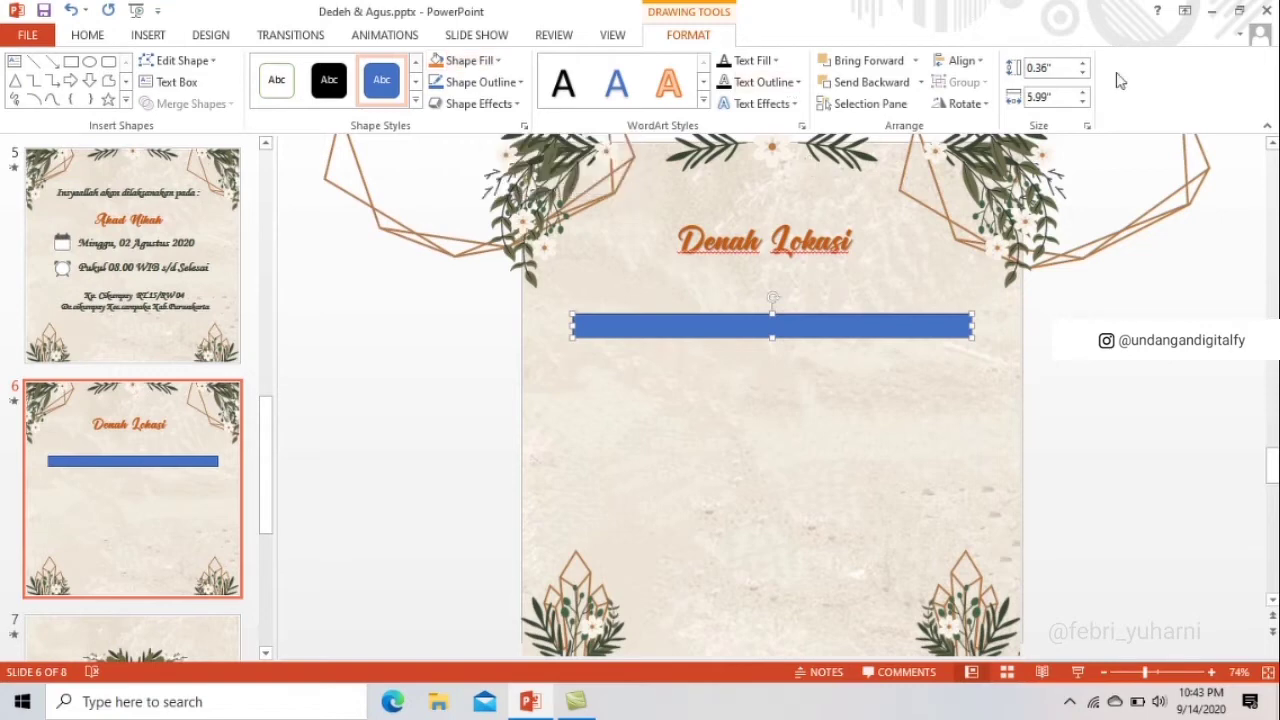
- Fill the bar with the leaves' olive green using the eyedropper and remove its outline
click(466, 63)
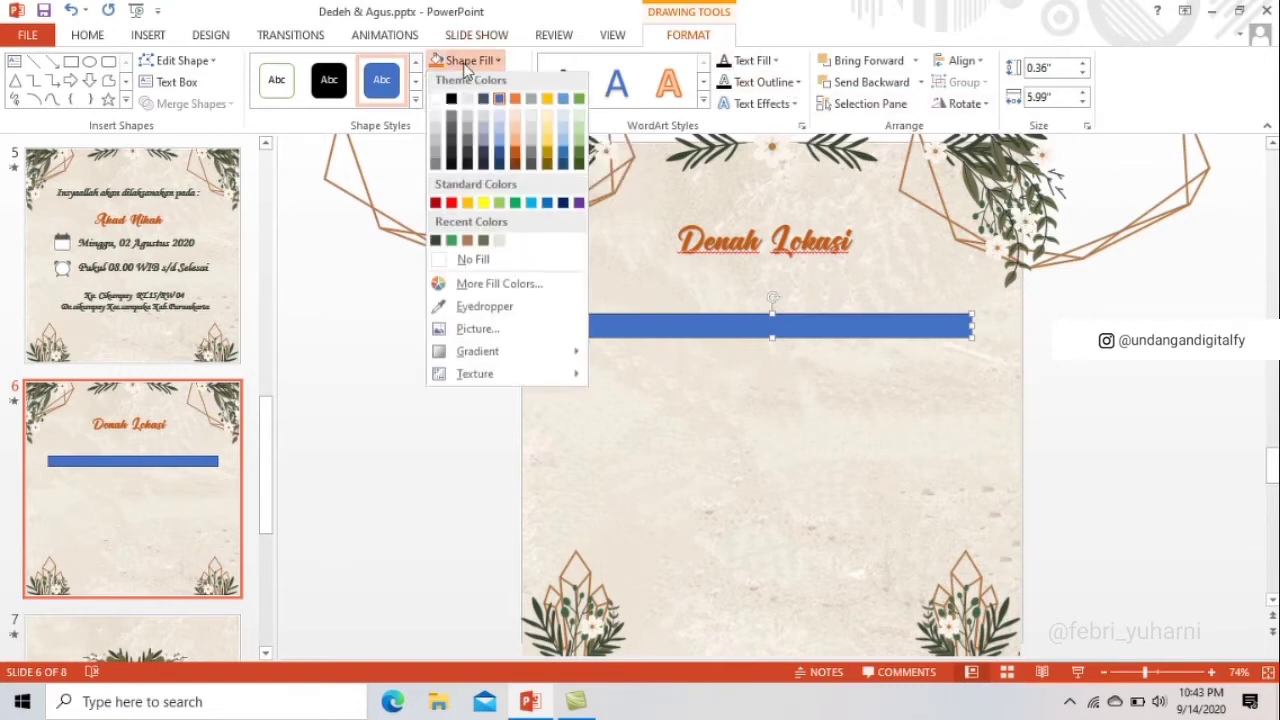
click(469, 312)
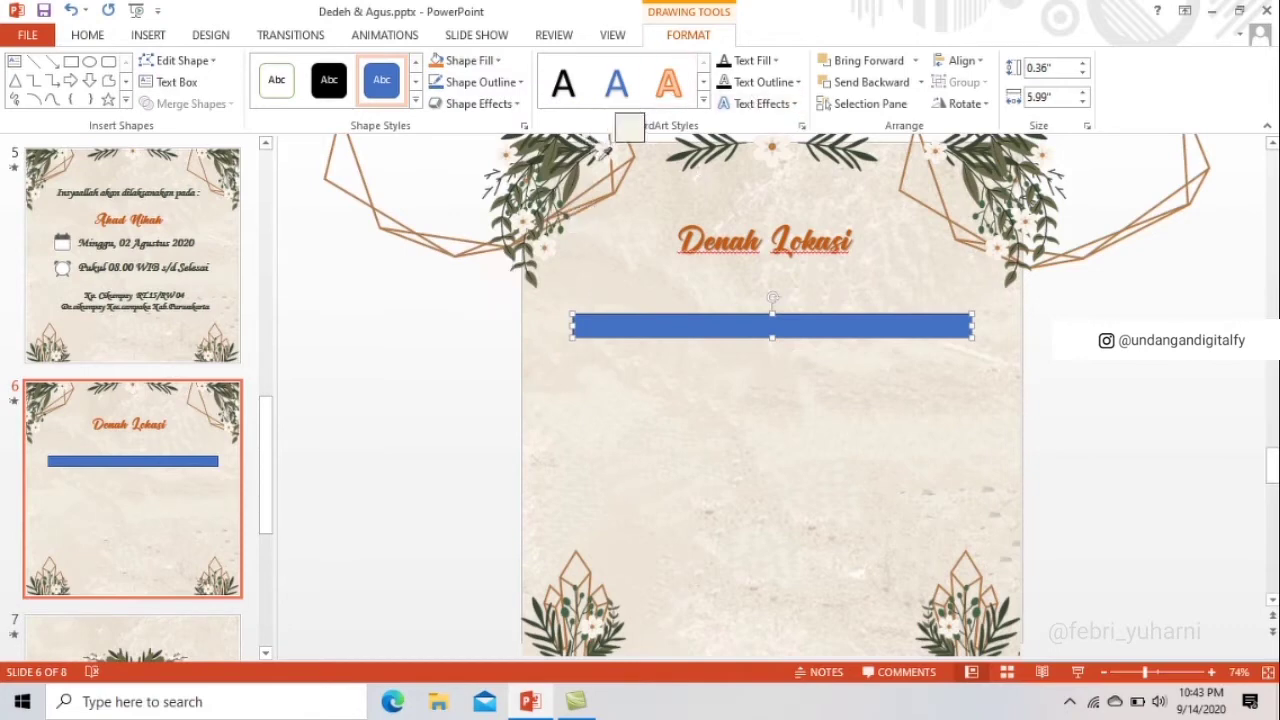
click(584, 158)
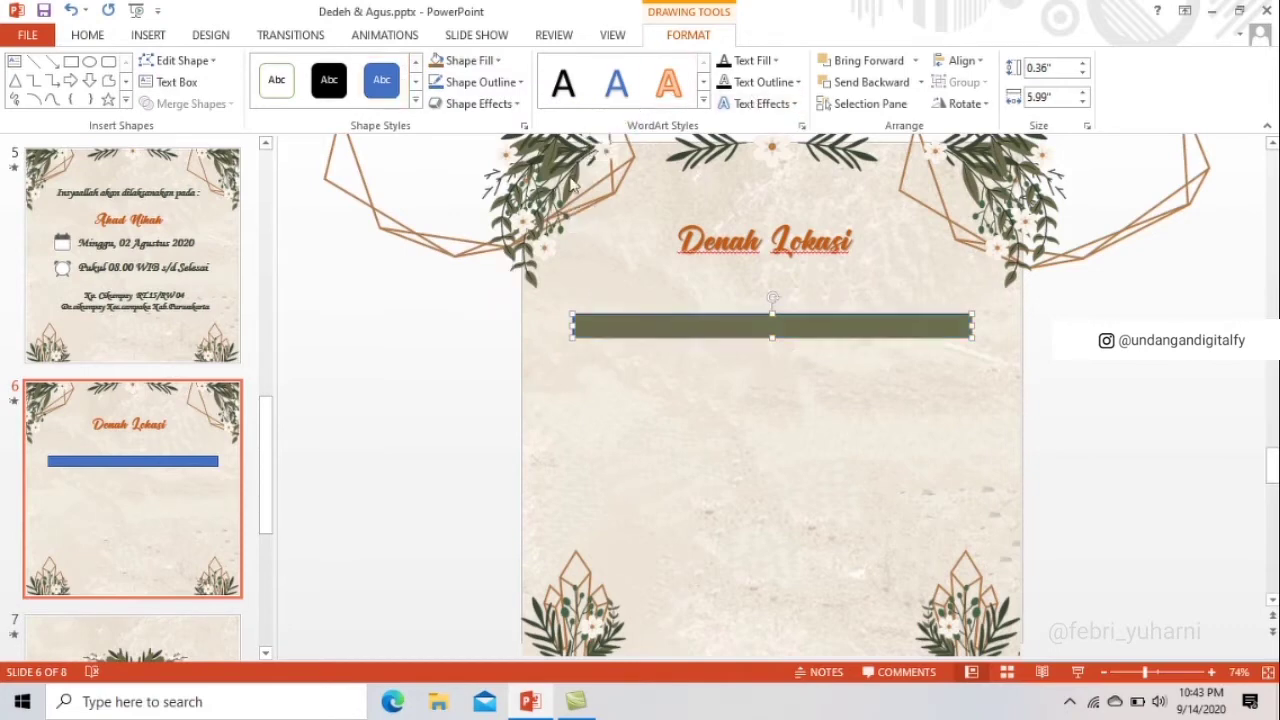
click(451, 86)
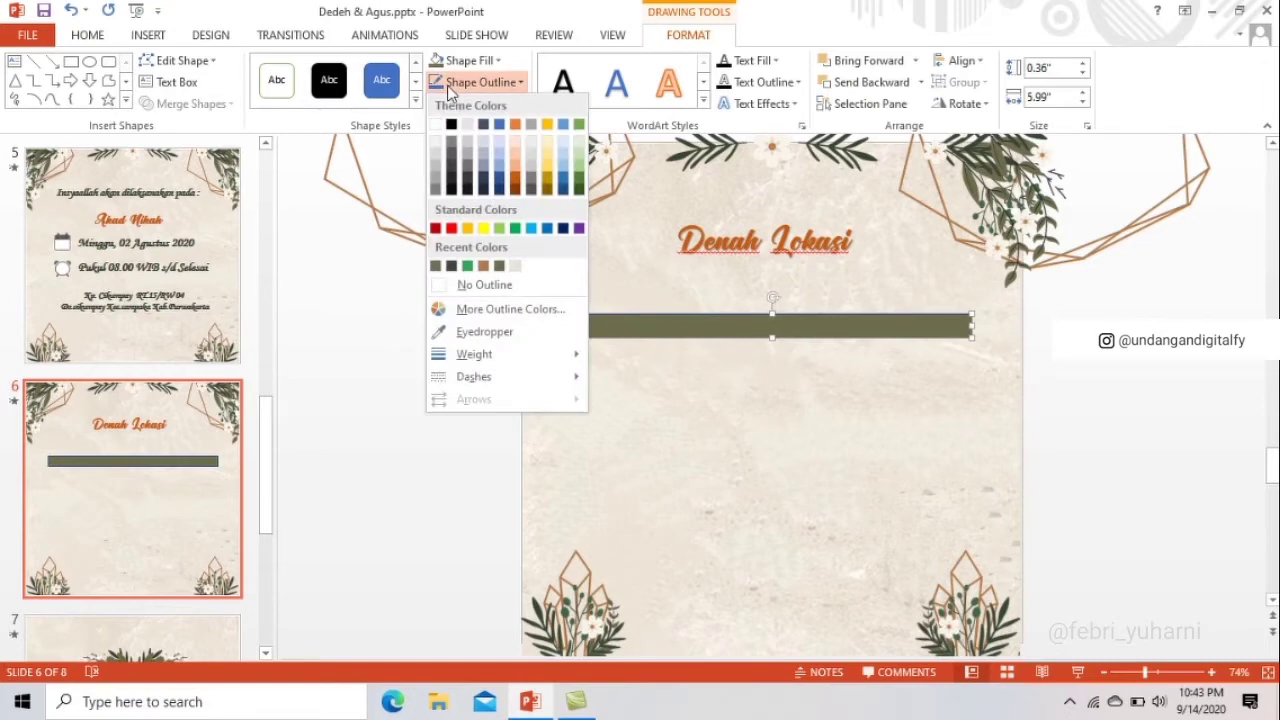
click(497, 289)
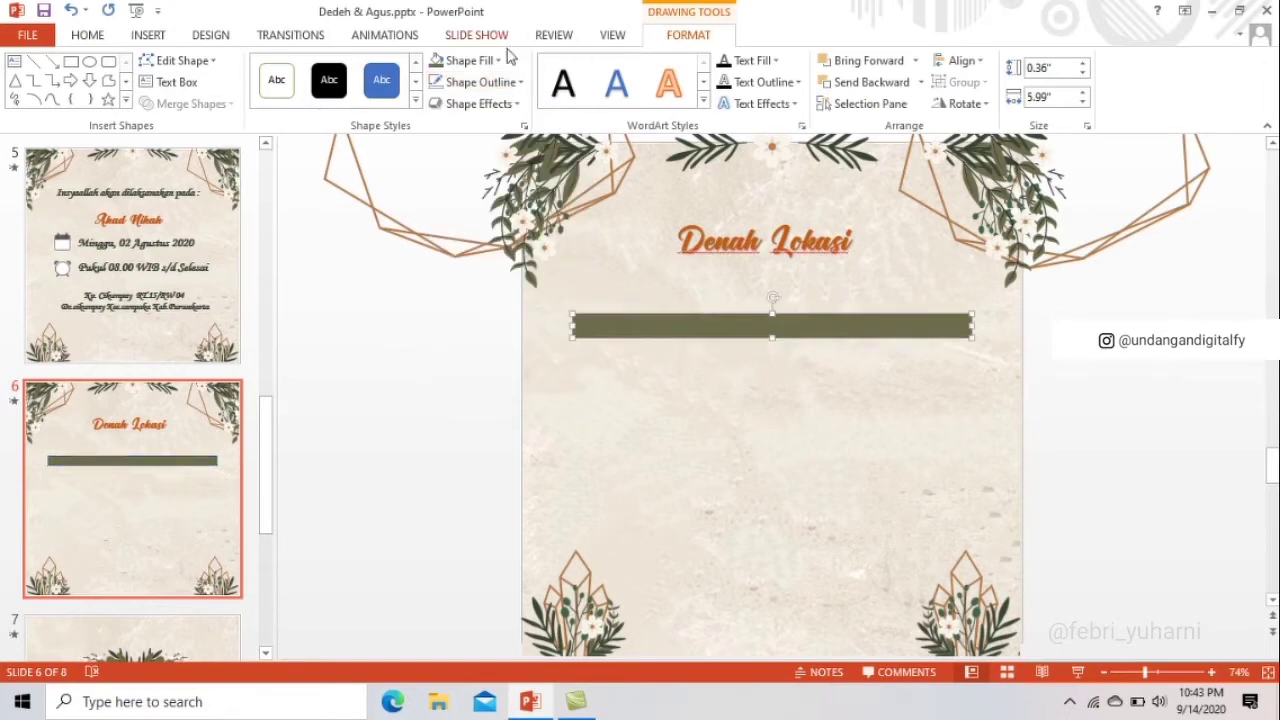
click(500, 83)
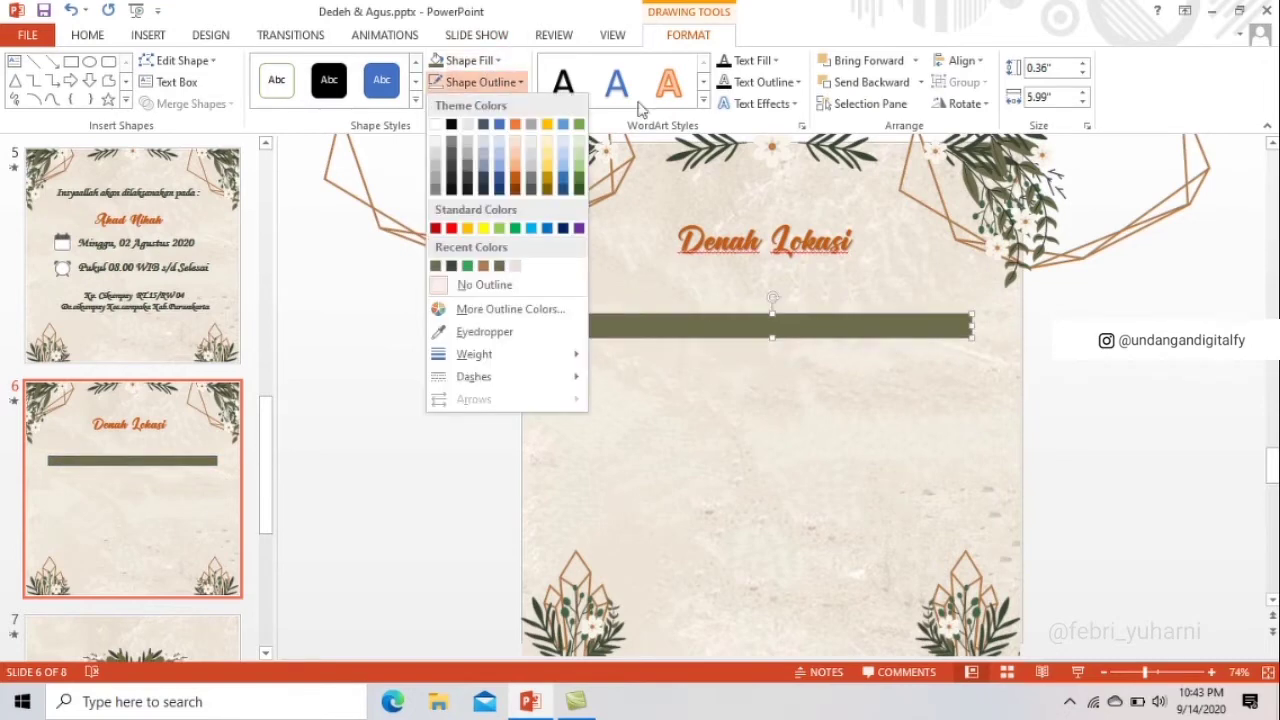
click(498, 292)
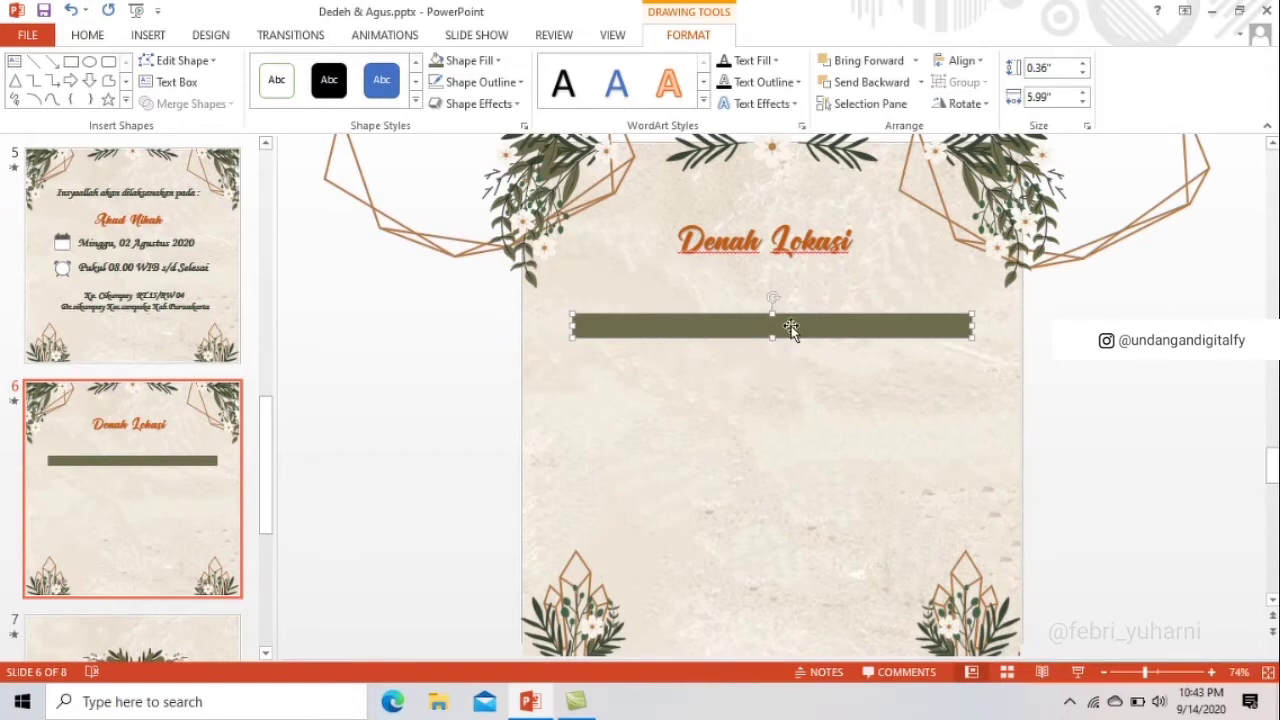
- Draw a vertical rectangle hanging down from the top road bar
click(148, 34)
click(320, 80)
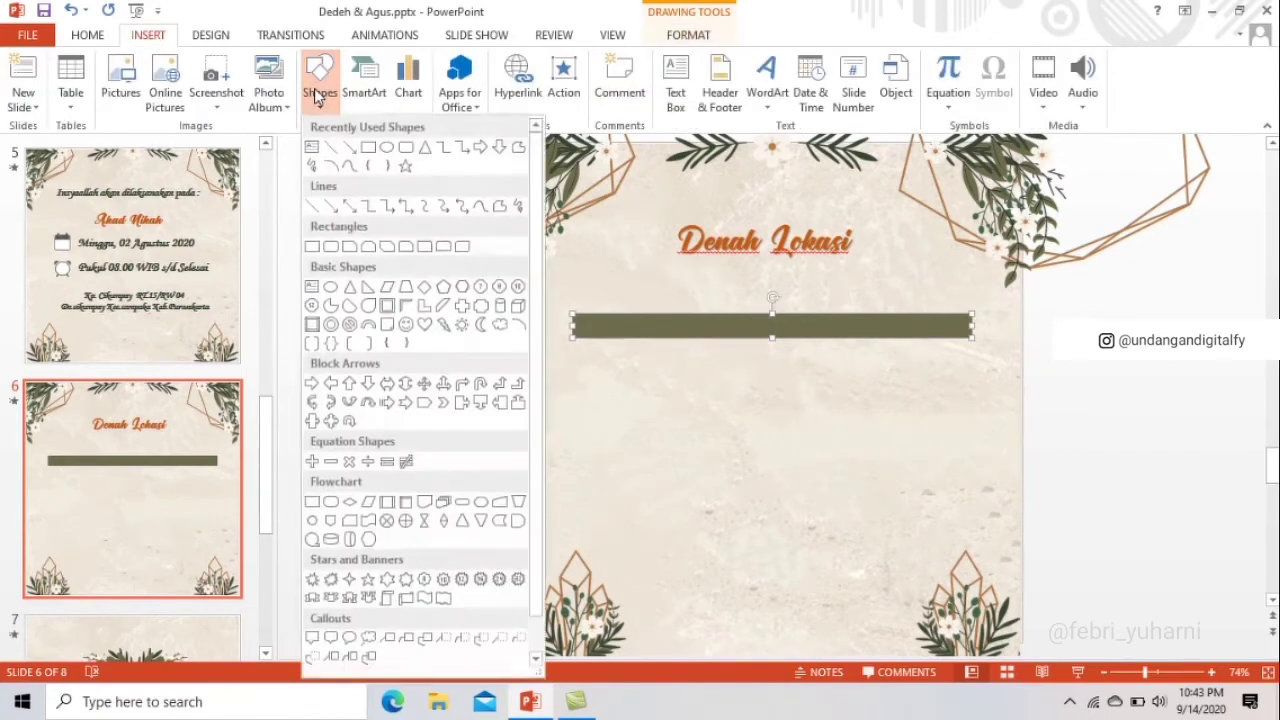
click(311, 247)
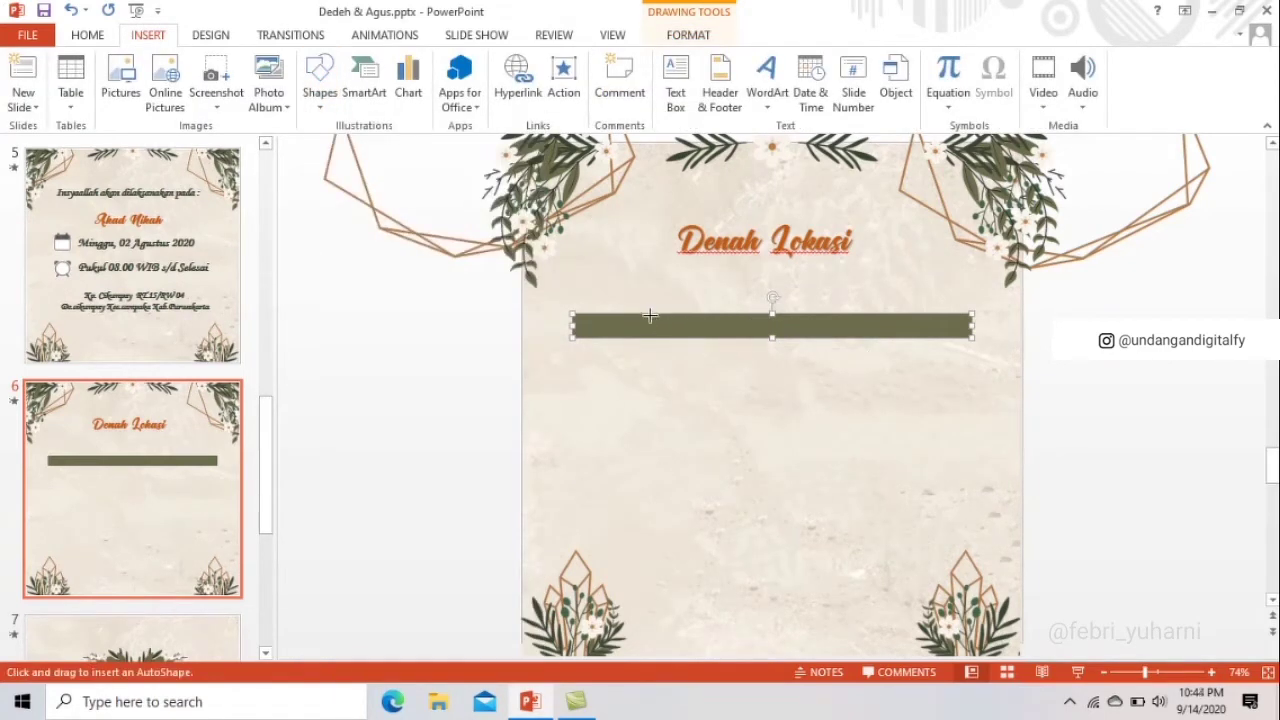
drag(655, 316, 678, 445)
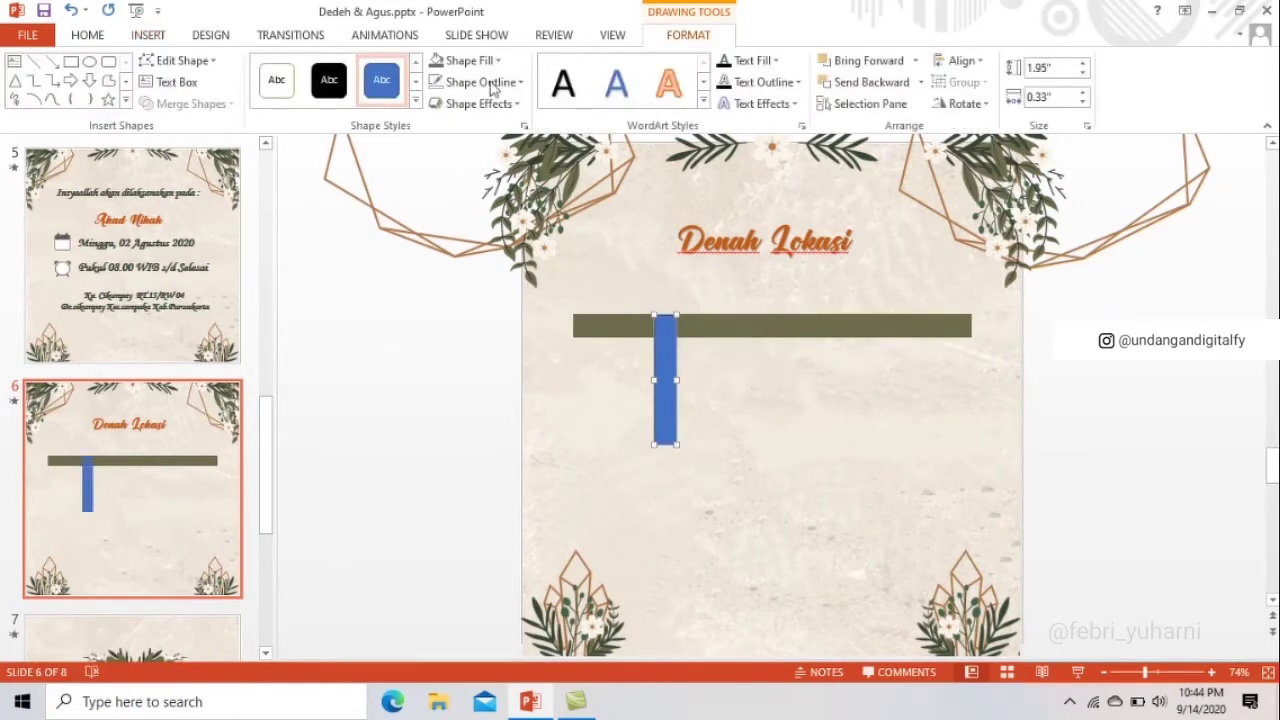
- Give the vertical bar the olive recent fill colour and no outline
click(467, 62)
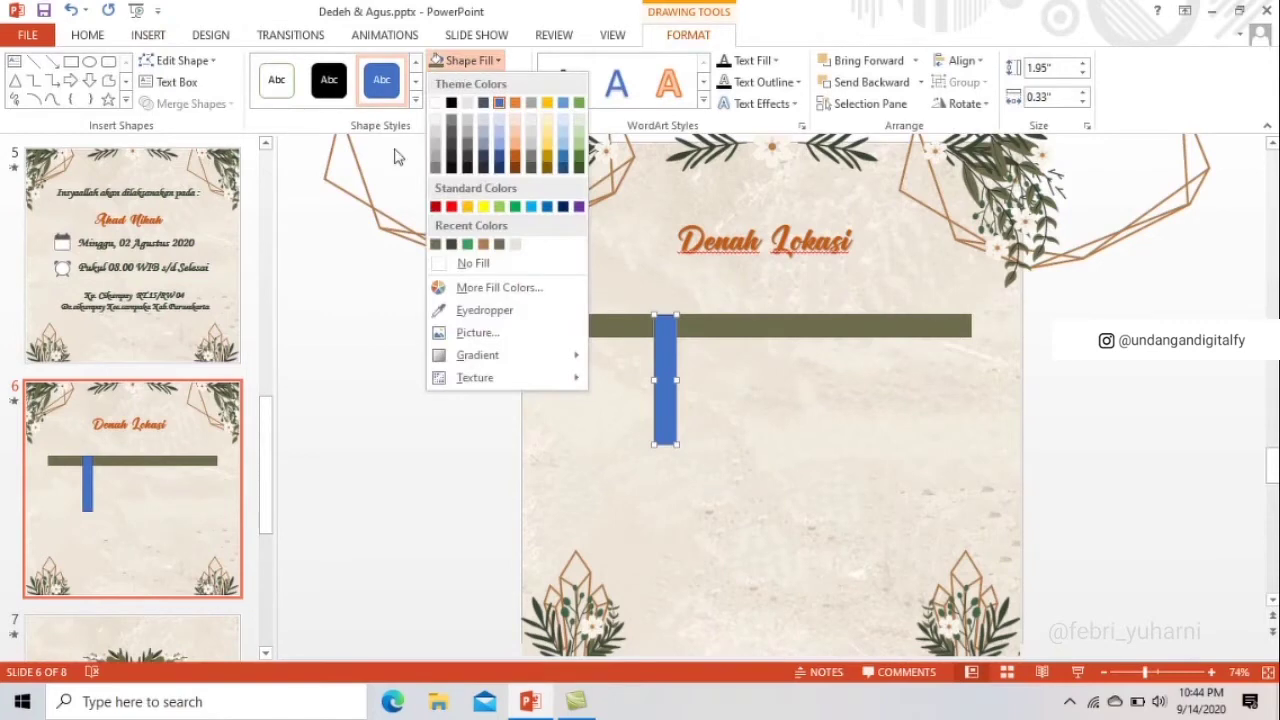
click(435, 245)
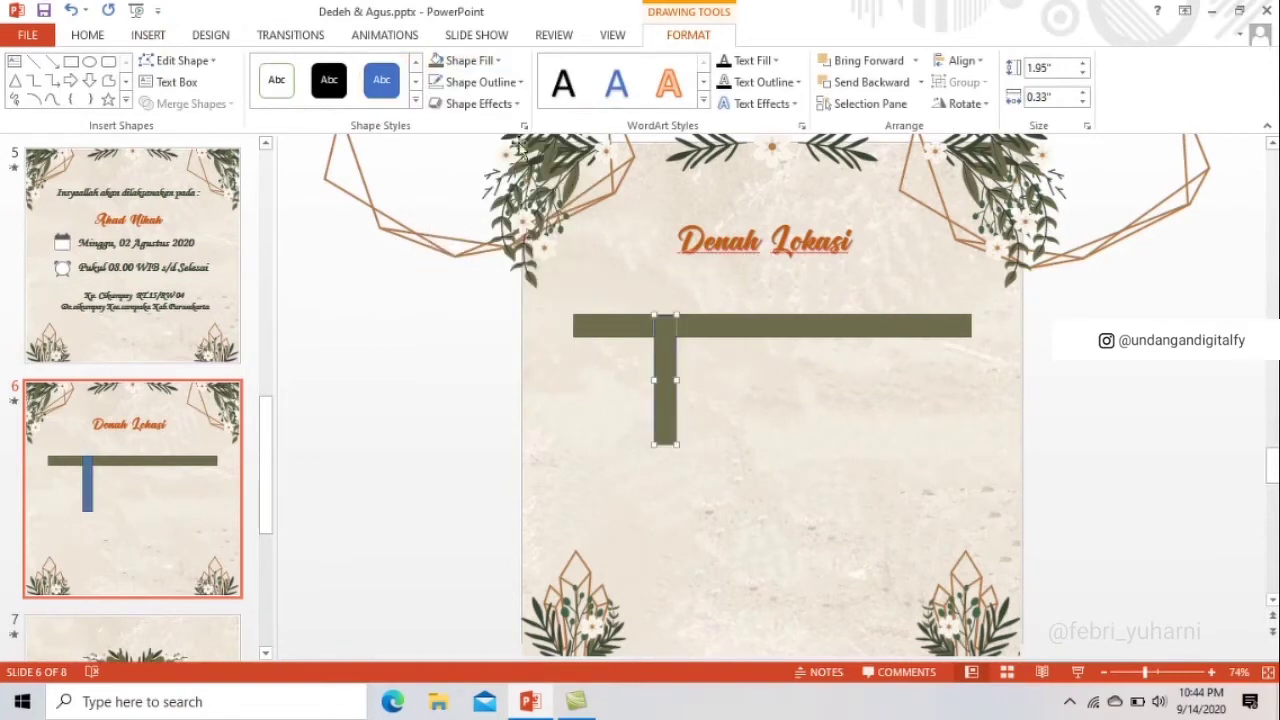
click(481, 82)
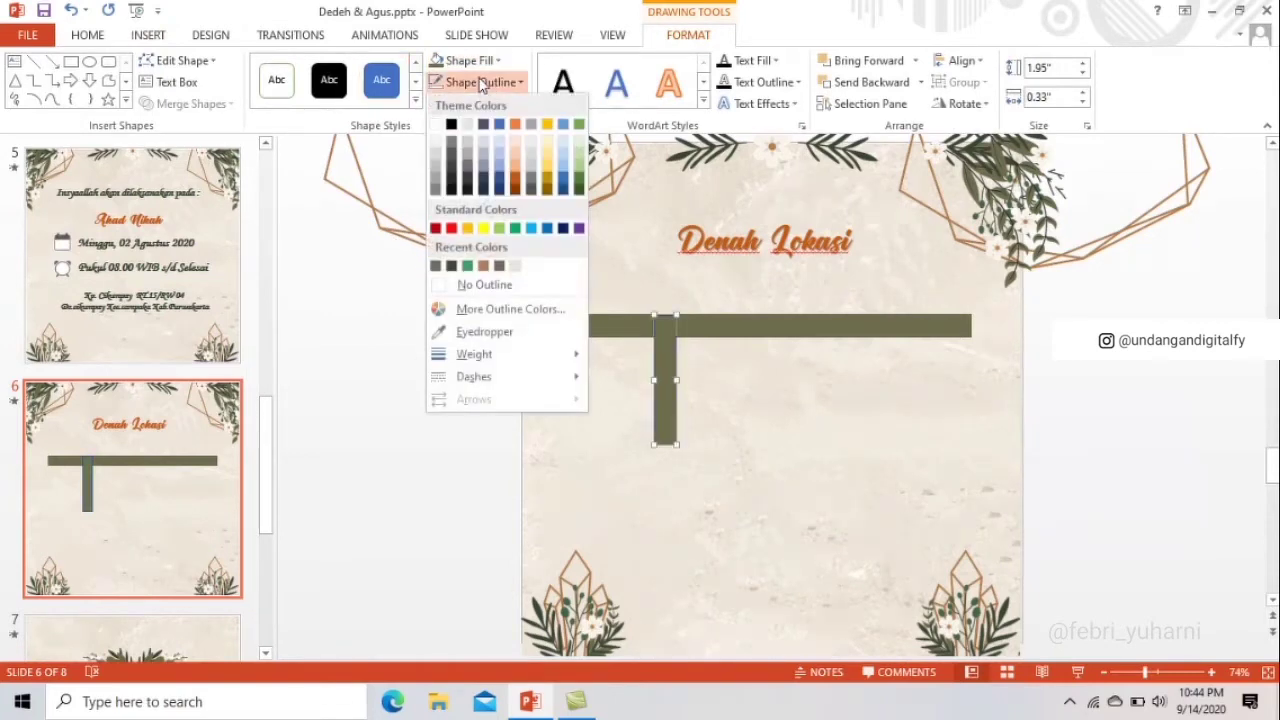
click(462, 285)
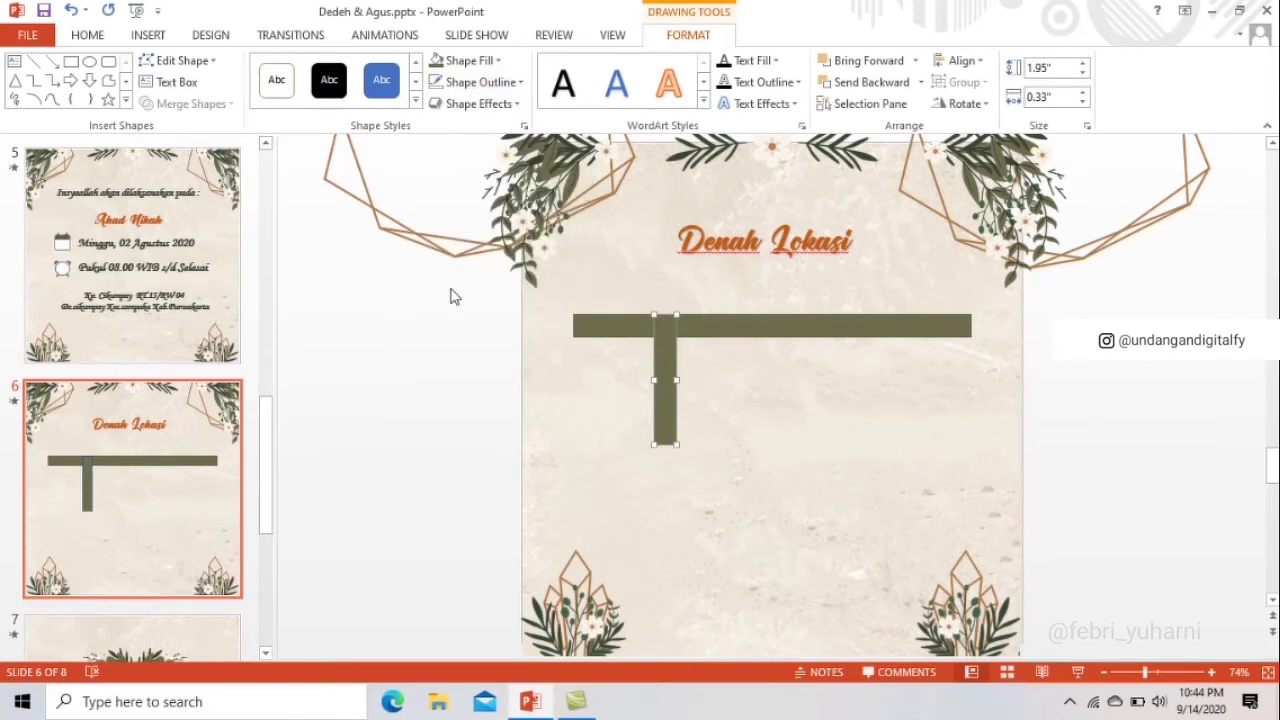
click(686, 447)
double_click(660, 413)
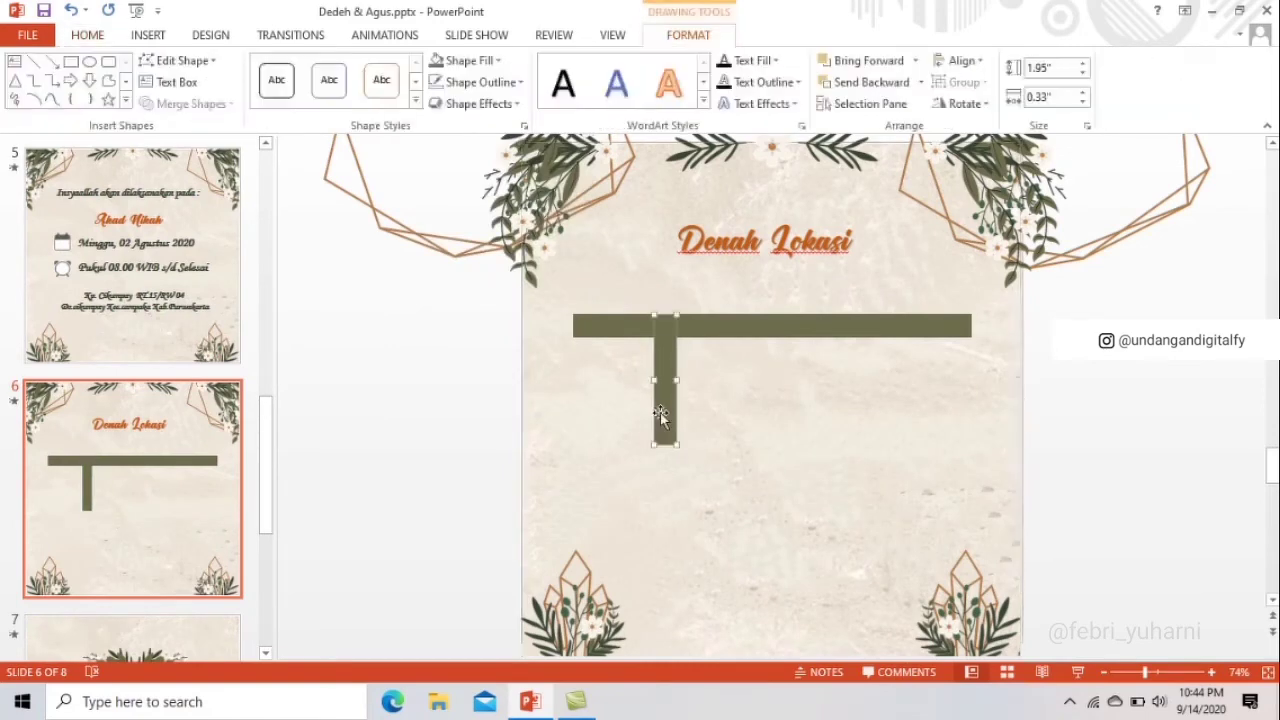
- Draw a rectangle at the vertical bar's bottom, then undo it
click(160, 38)
click(320, 85)
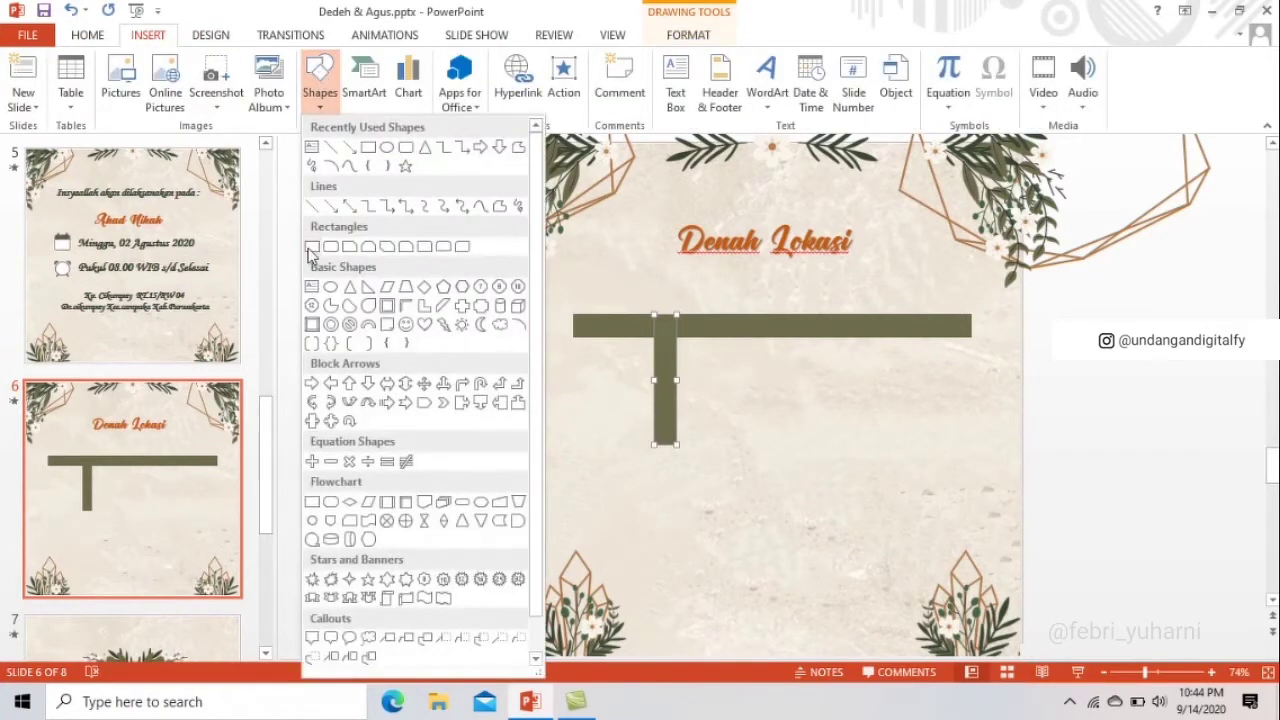
click(314, 250)
drag(662, 444, 851, 470)
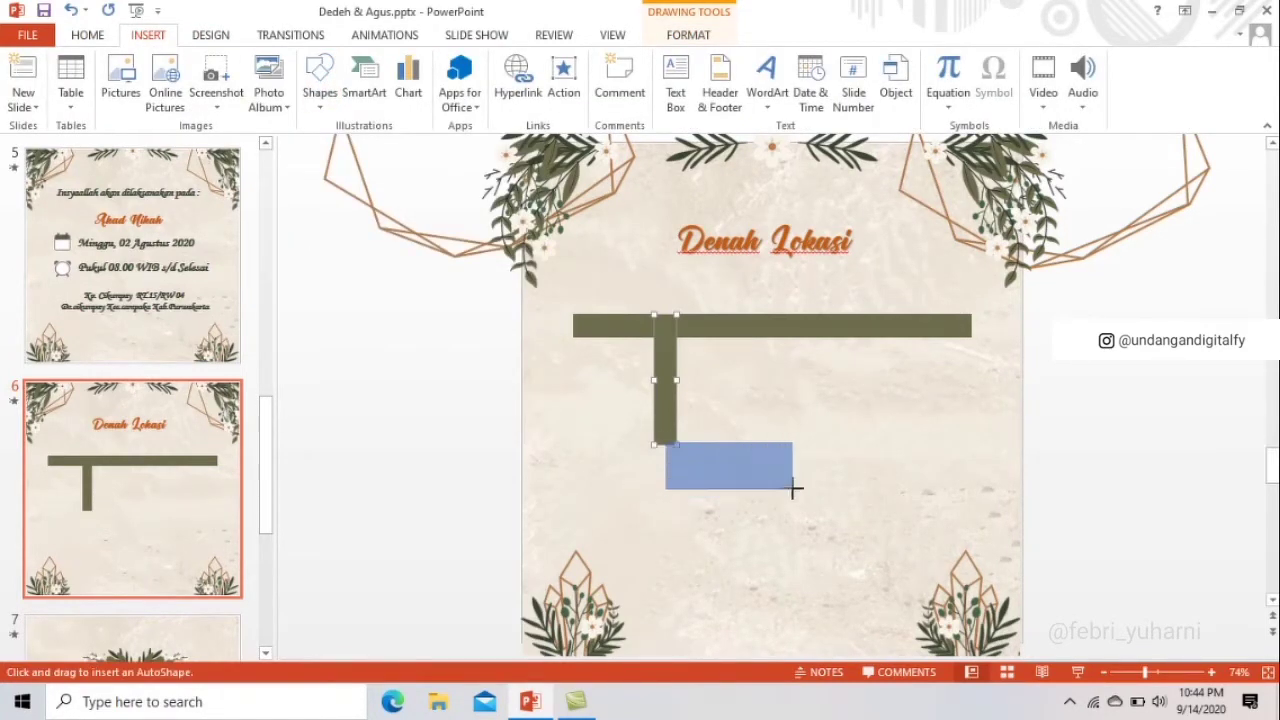
drag(766, 440, 752, 446)
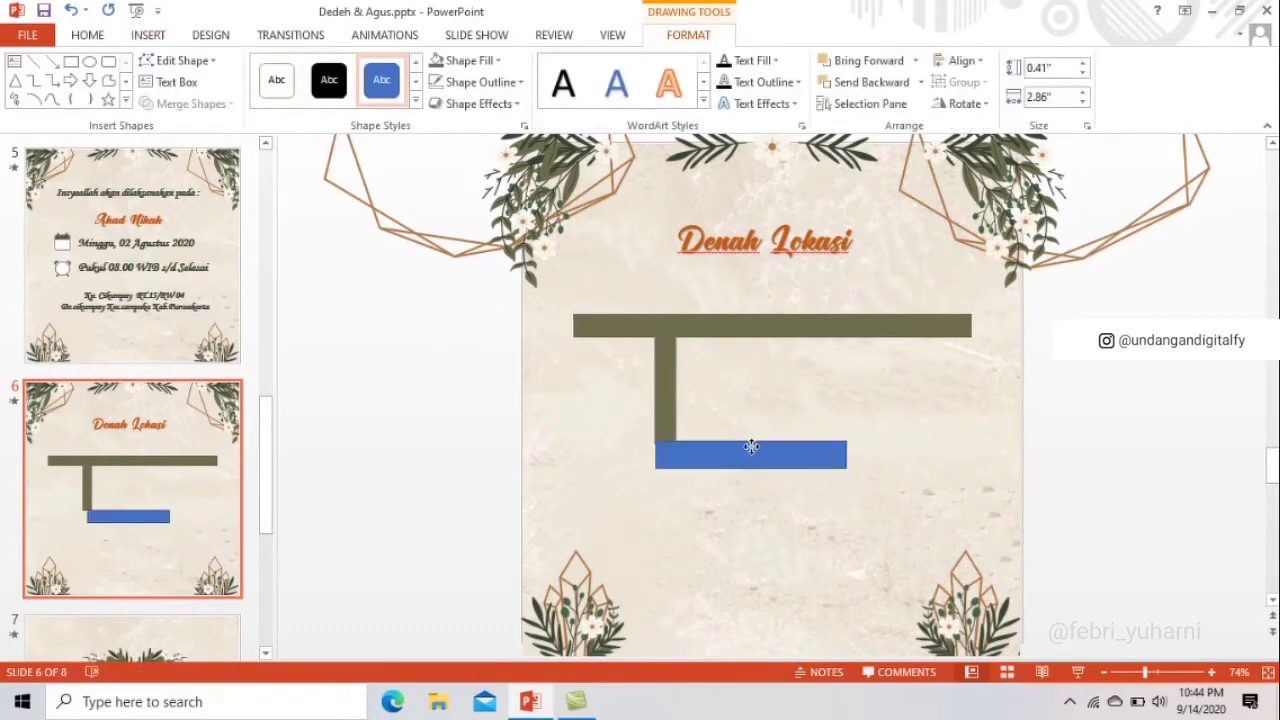
key(ctrl+z)
key(ctrl+z)
- Copy the vertical bar, turn it horizontal, and place it branching right from the bottom
click(669, 398)
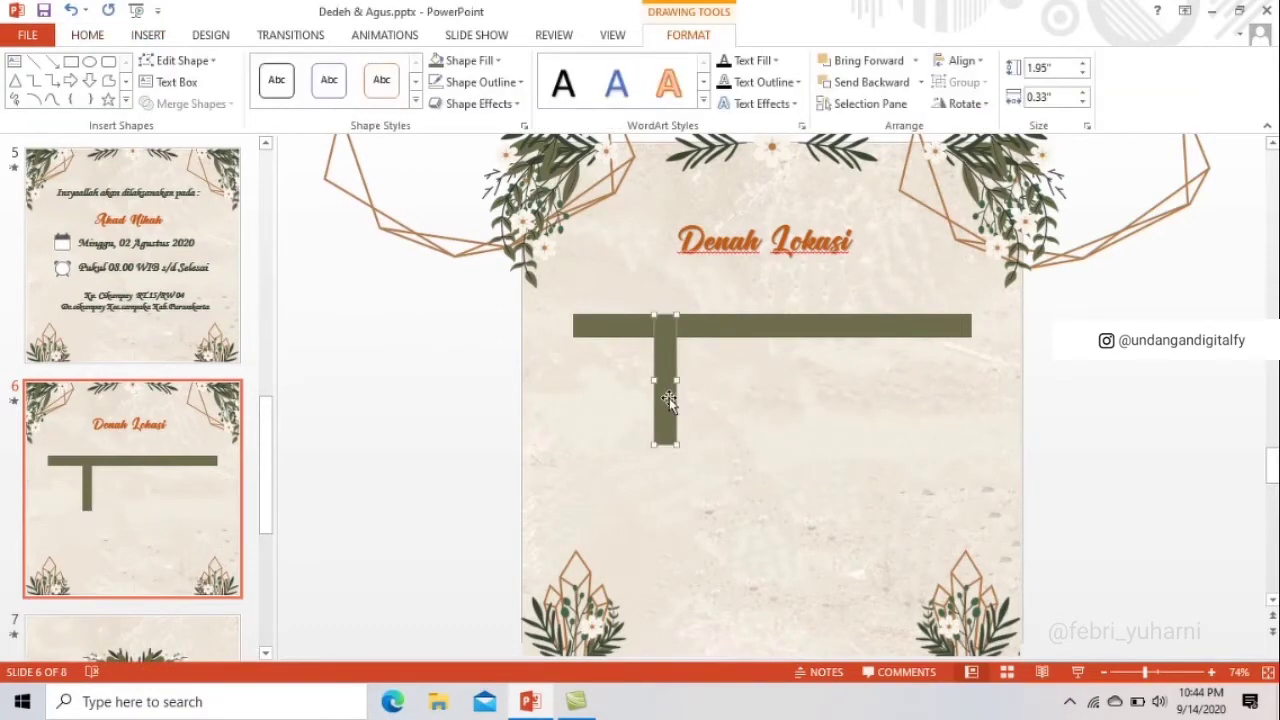
drag(669, 398, 696, 486)
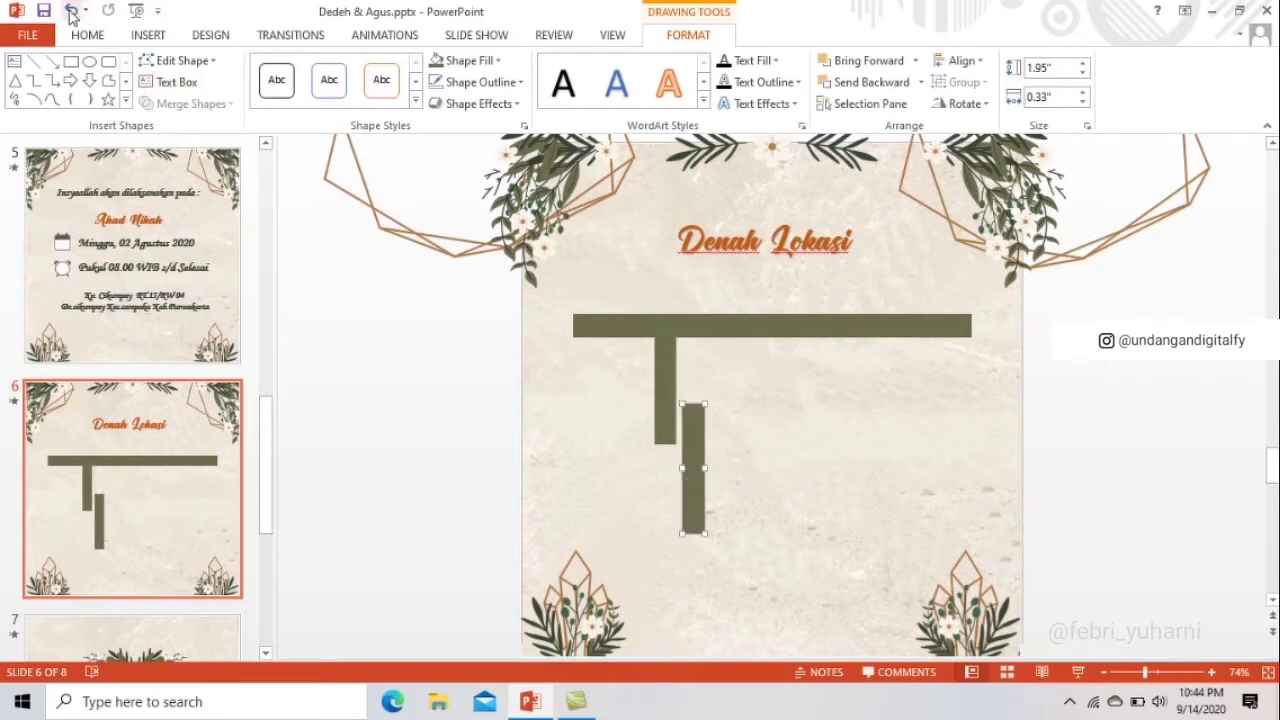
click(71, 10)
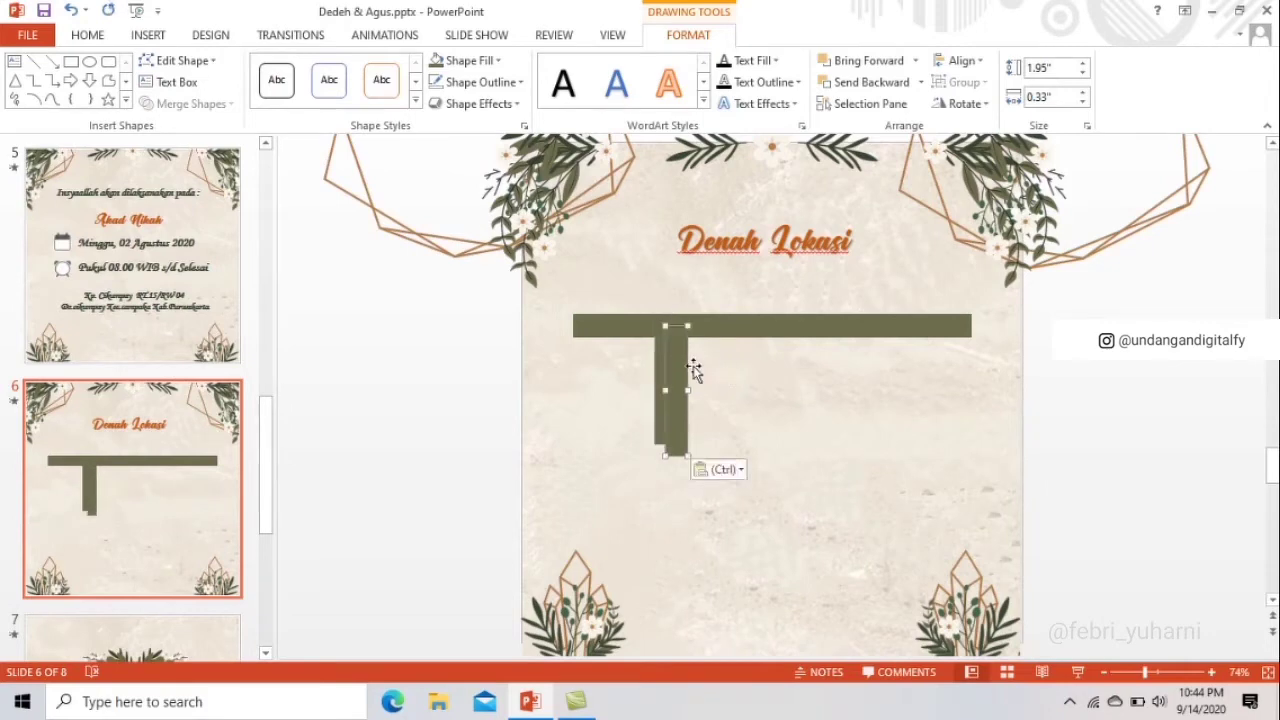
drag(724, 371, 769, 487)
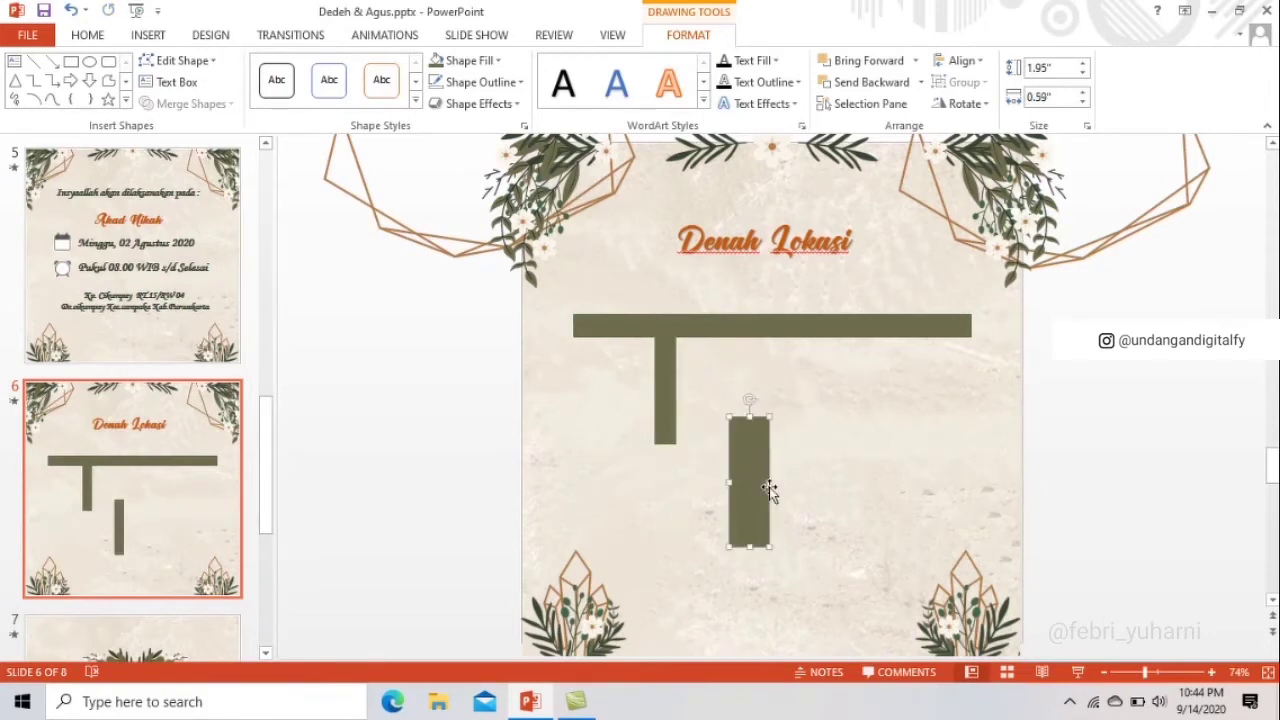
mouse_move(749, 401)
mouse_down()
mouse_move(812, 468)
mouse_move(733, 449)
mouse_move(723, 459)
mouse_move(695, 425)
mouse_up()
click(831, 536)
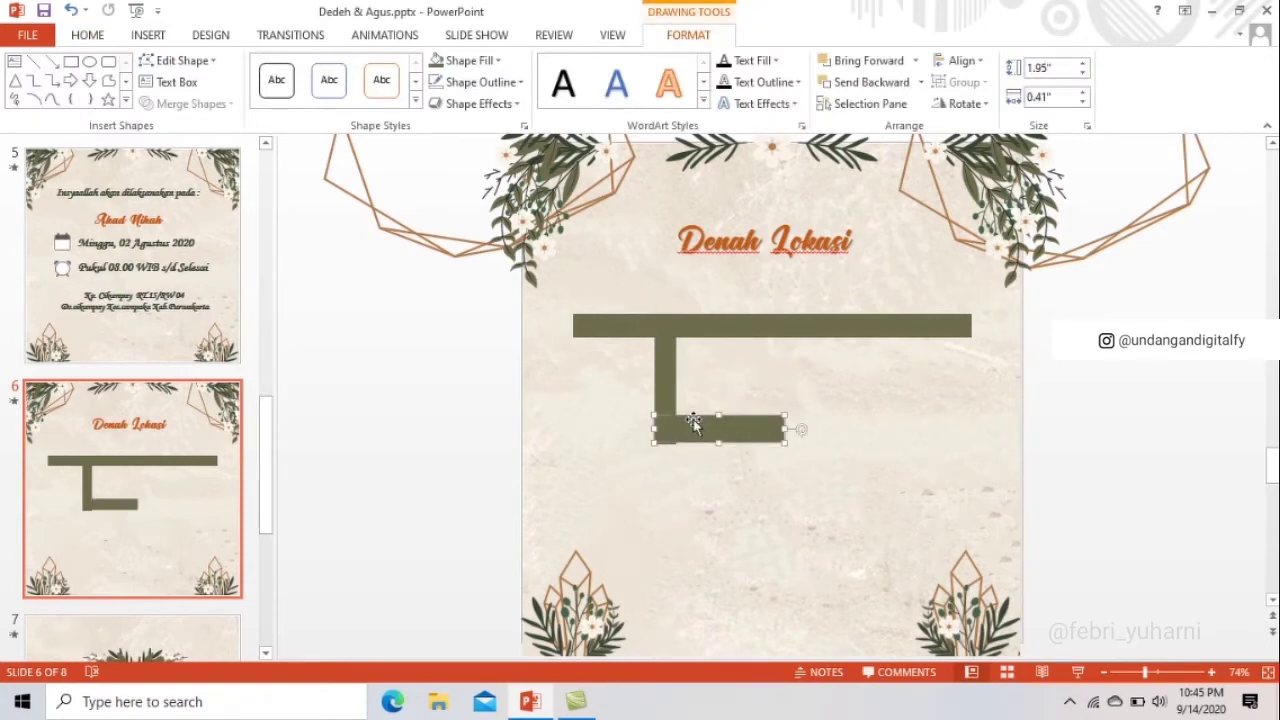
drag(754, 433, 737, 431)
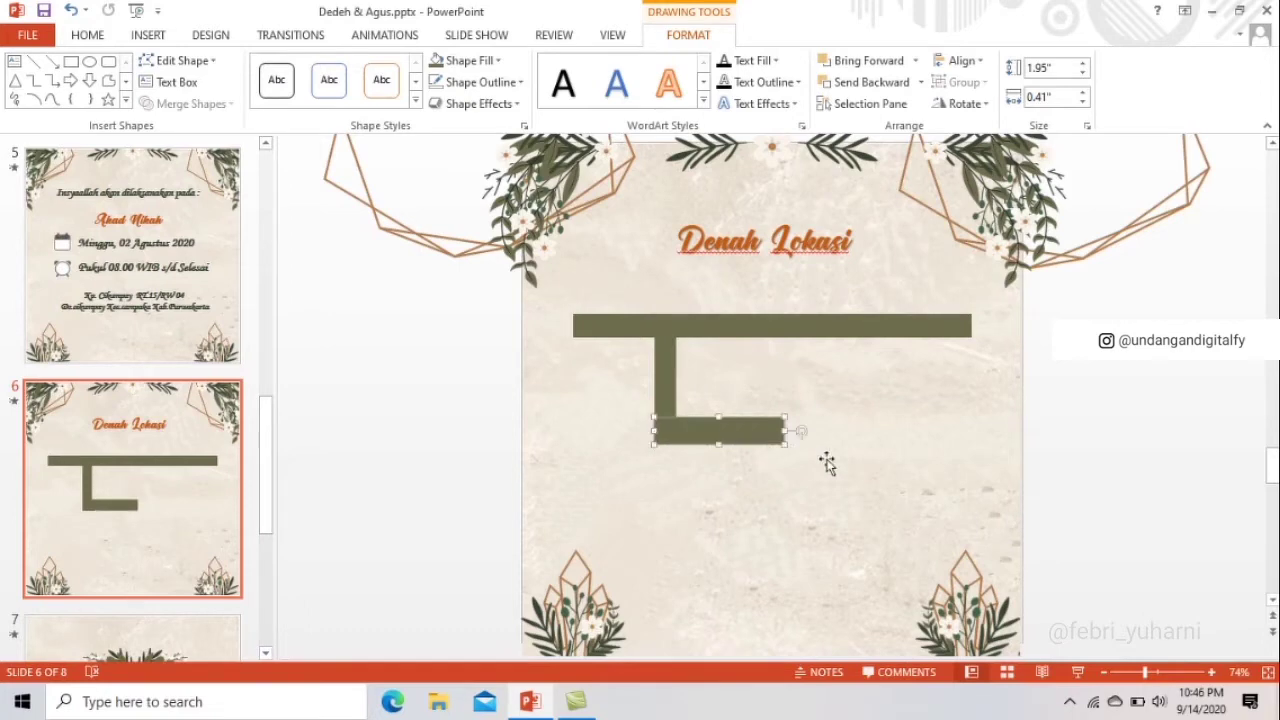
click(87, 35)
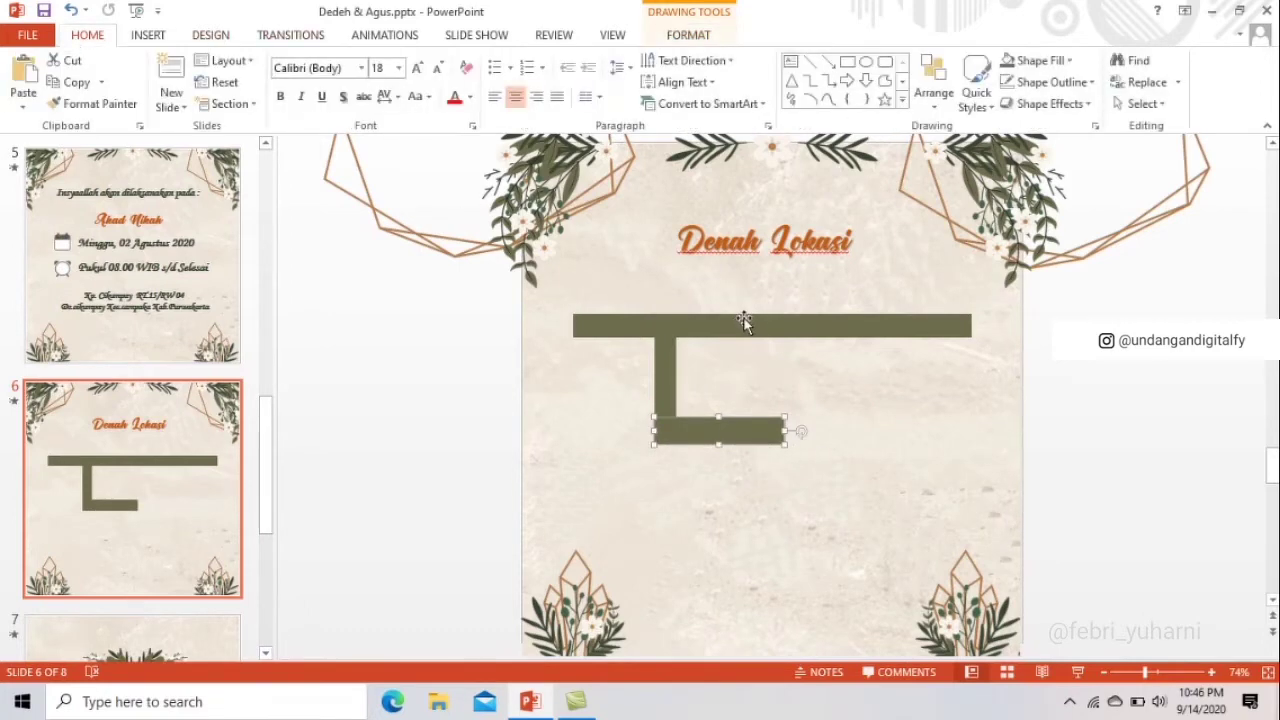
- Copy the top road and rotate the copy into a diagonal road sloping down to the right
click(743, 318)
key(ctrl+c)
key(ctrl+v)
drag(745, 322, 795, 505)
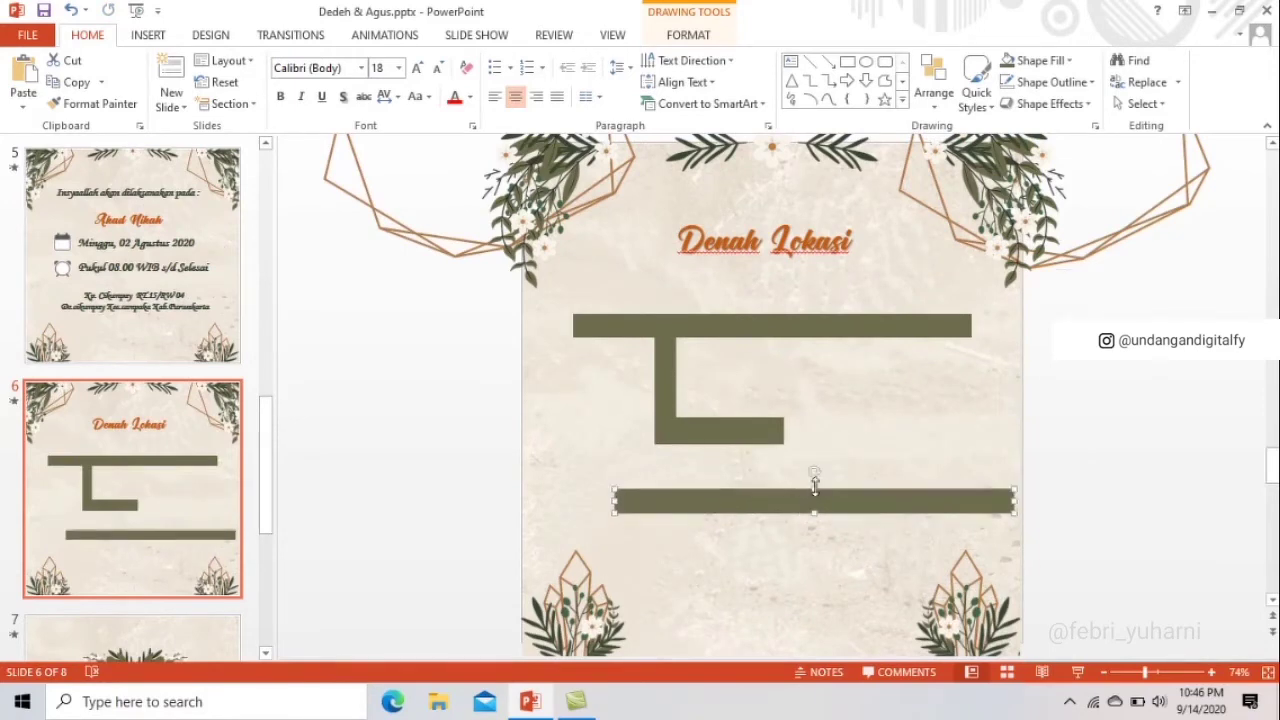
mouse_move(816, 469)
mouse_down()
mouse_move(815, 506)
mouse_move(750, 458)
mouse_up()
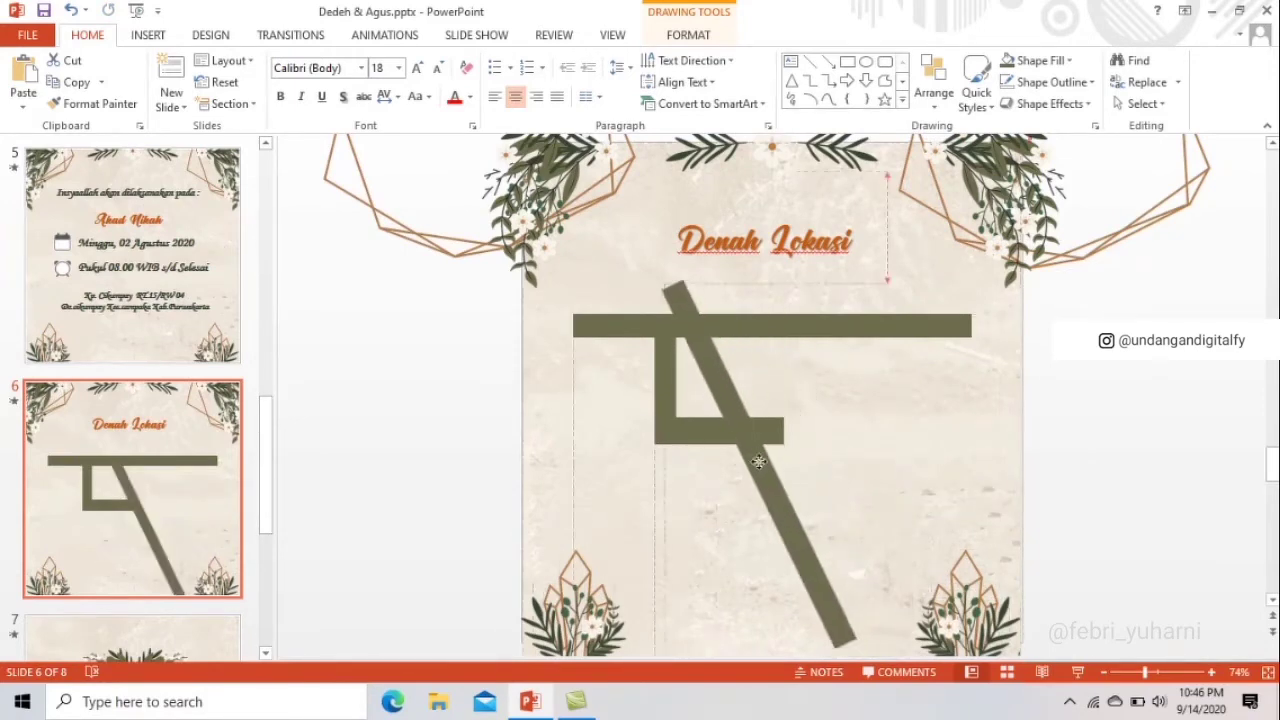
mouse_move(806, 590)
mouse_down()
mouse_move(811, 530)
mouse_move(728, 343)
mouse_up()
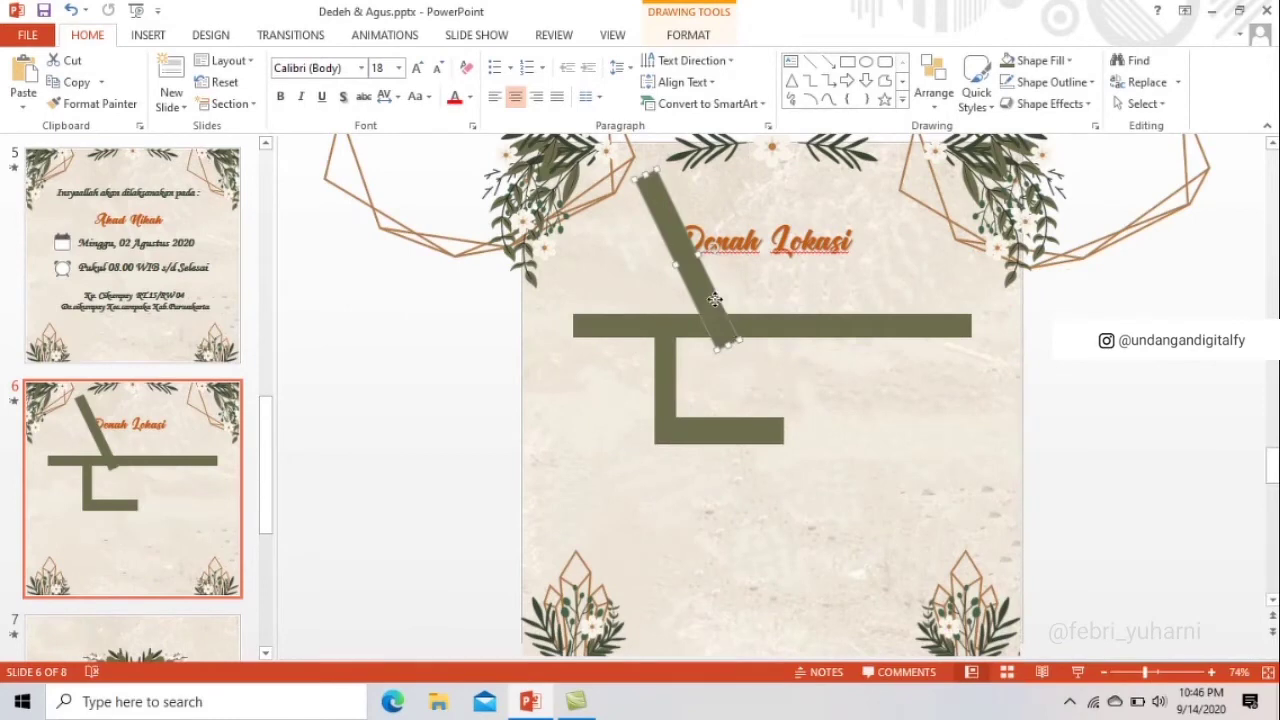
drag(714, 299, 840, 547)
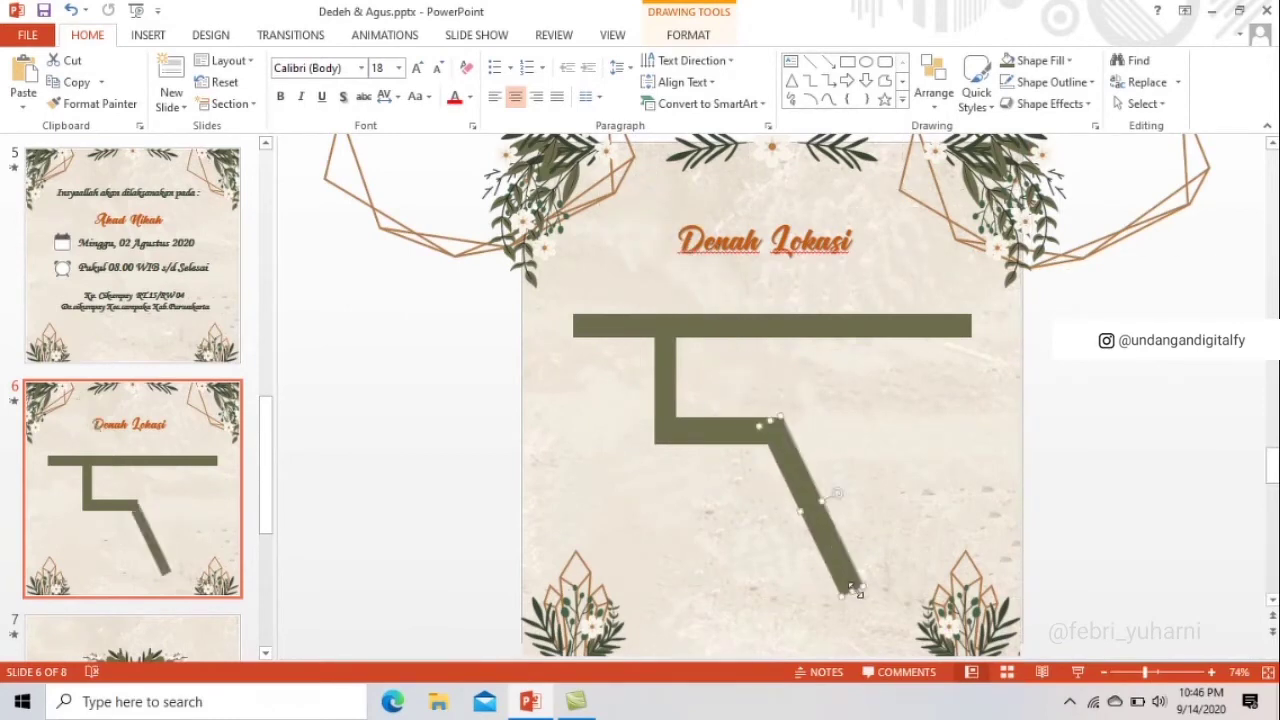
drag(848, 588, 804, 502)
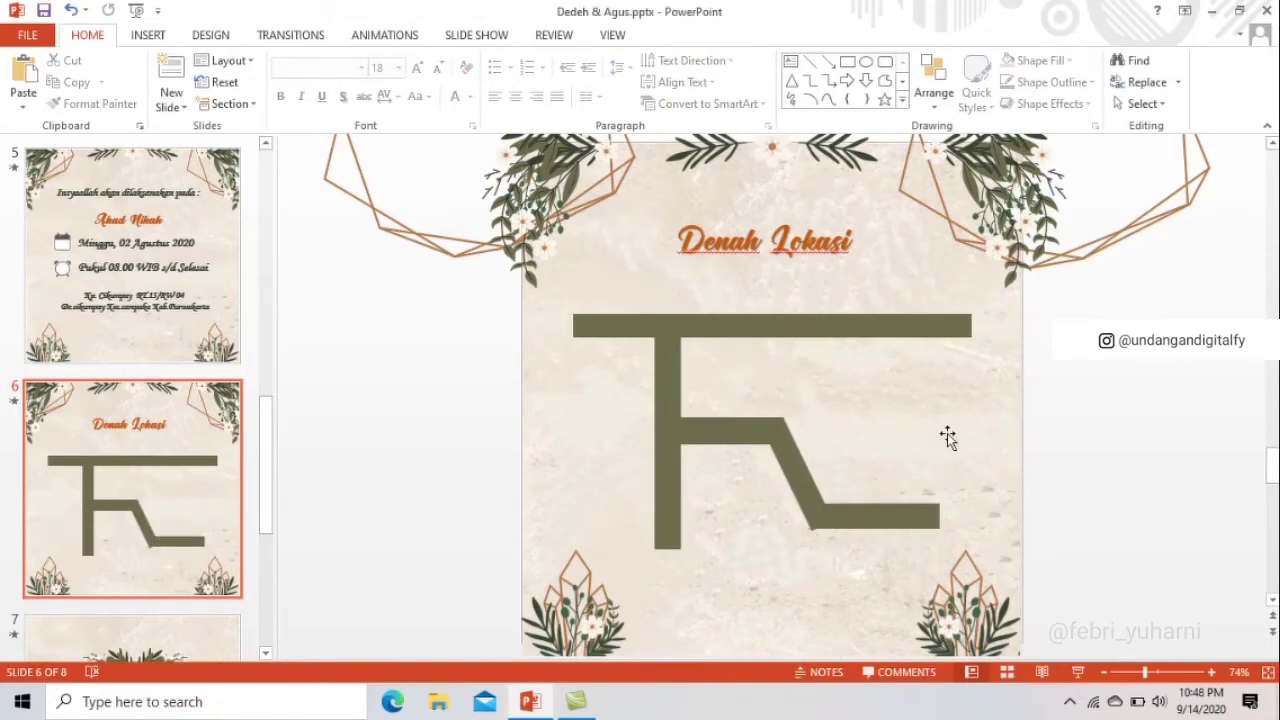
click(1069, 703)
- Insert the buildings10.png picture from the png folder onto slide 6
click(147, 35)
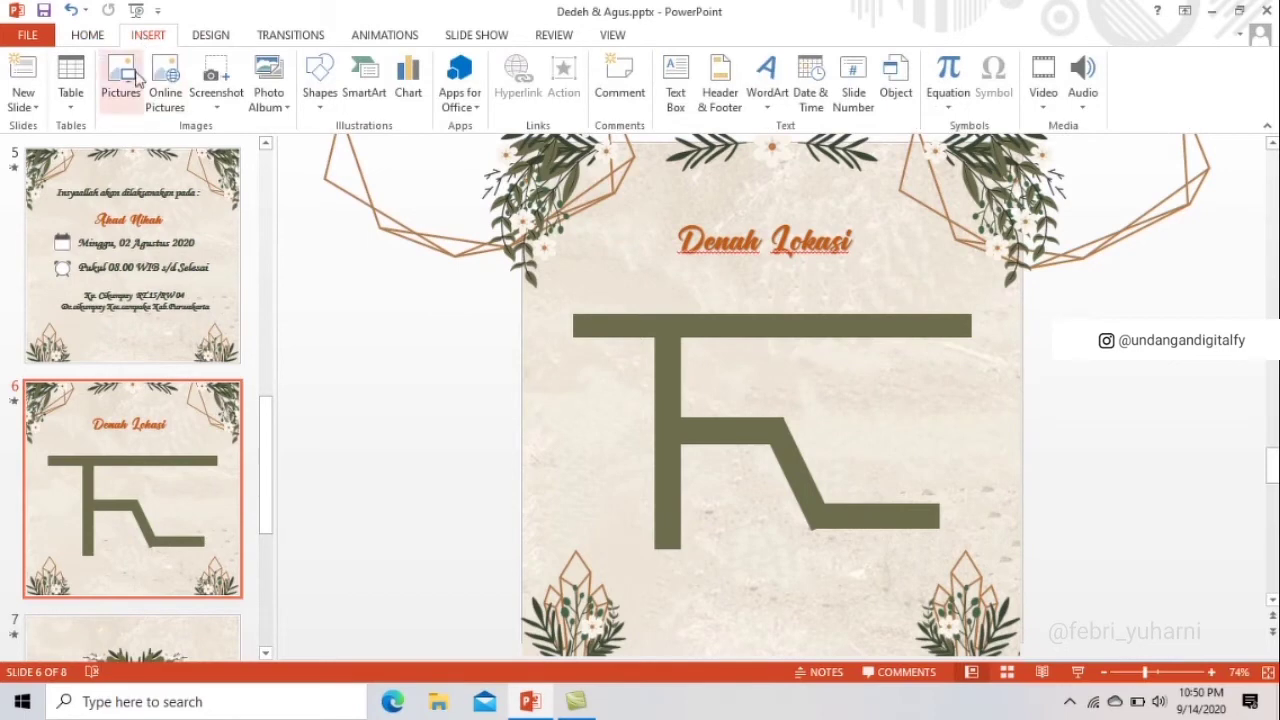
click(138, 80)
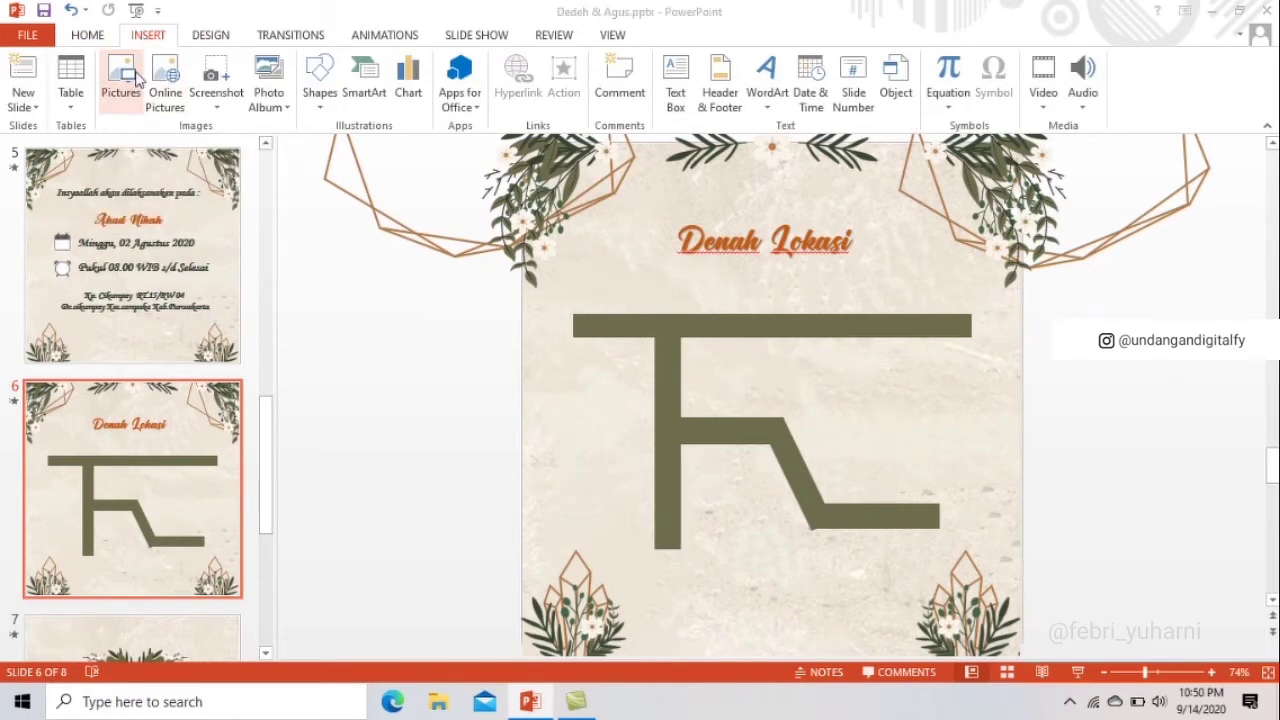
double_click(827, 395)
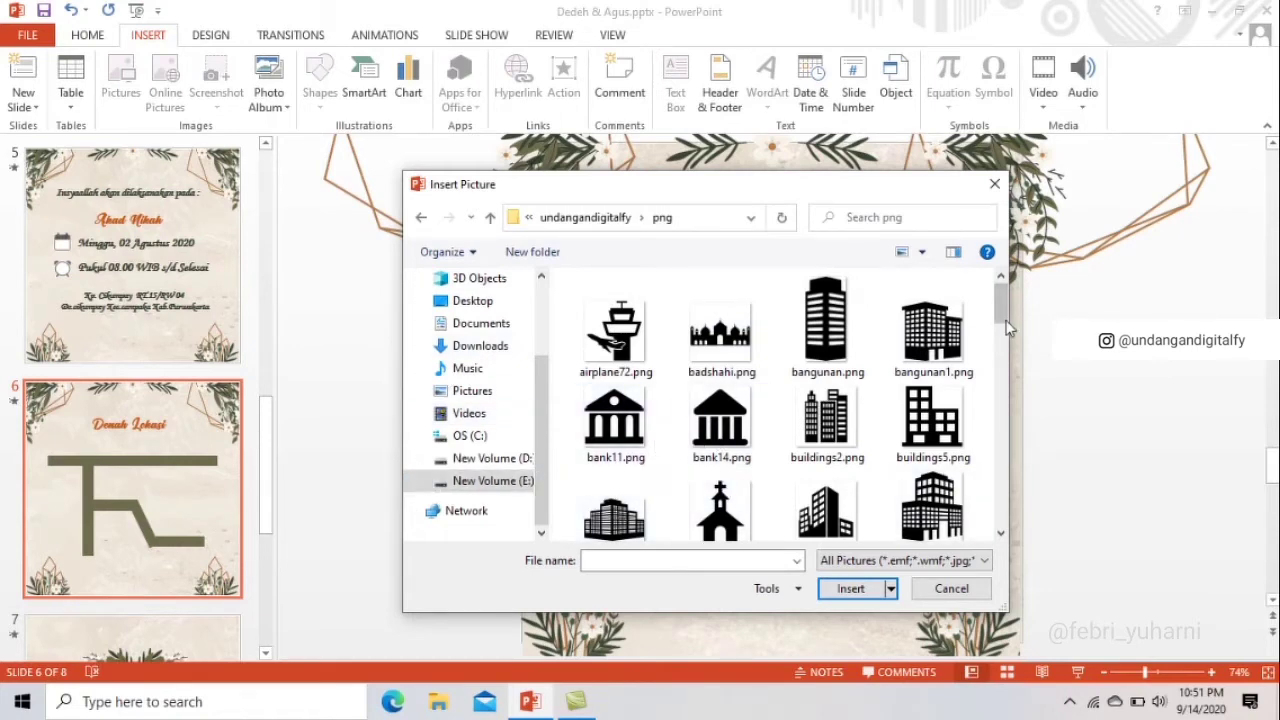
scroll(995, 340, down, 2)
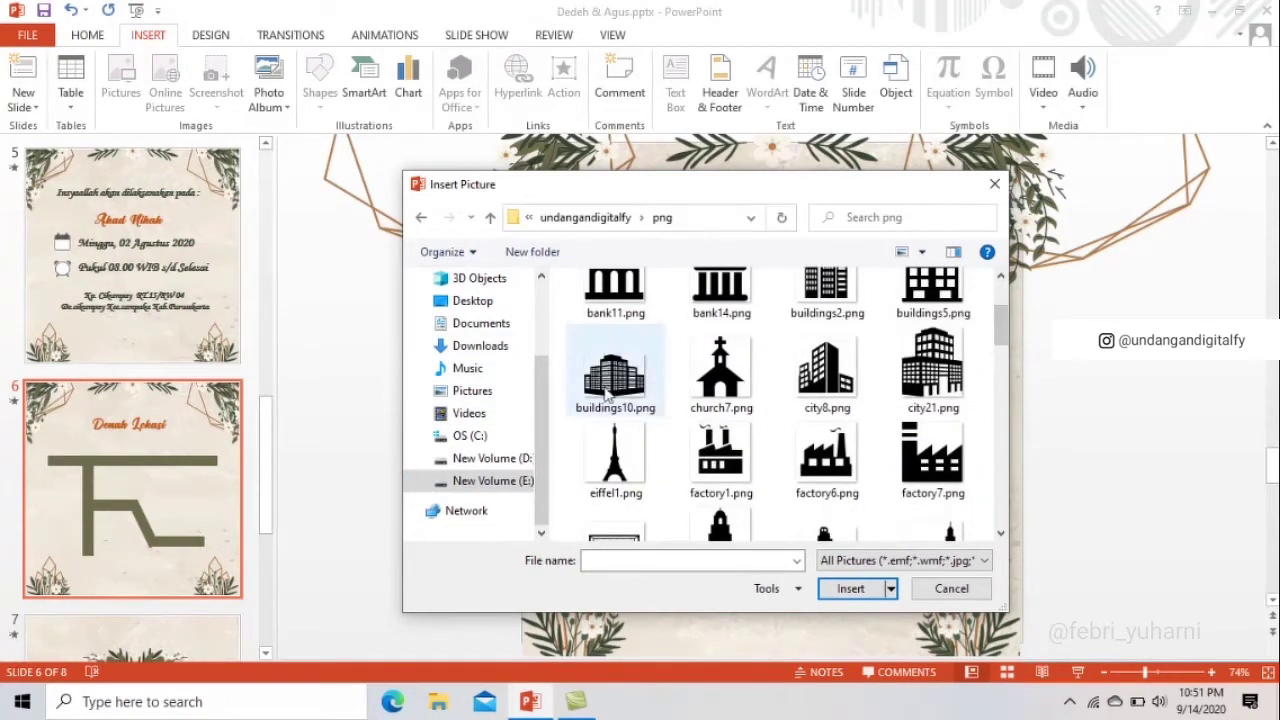
click(609, 395)
click(850, 589)
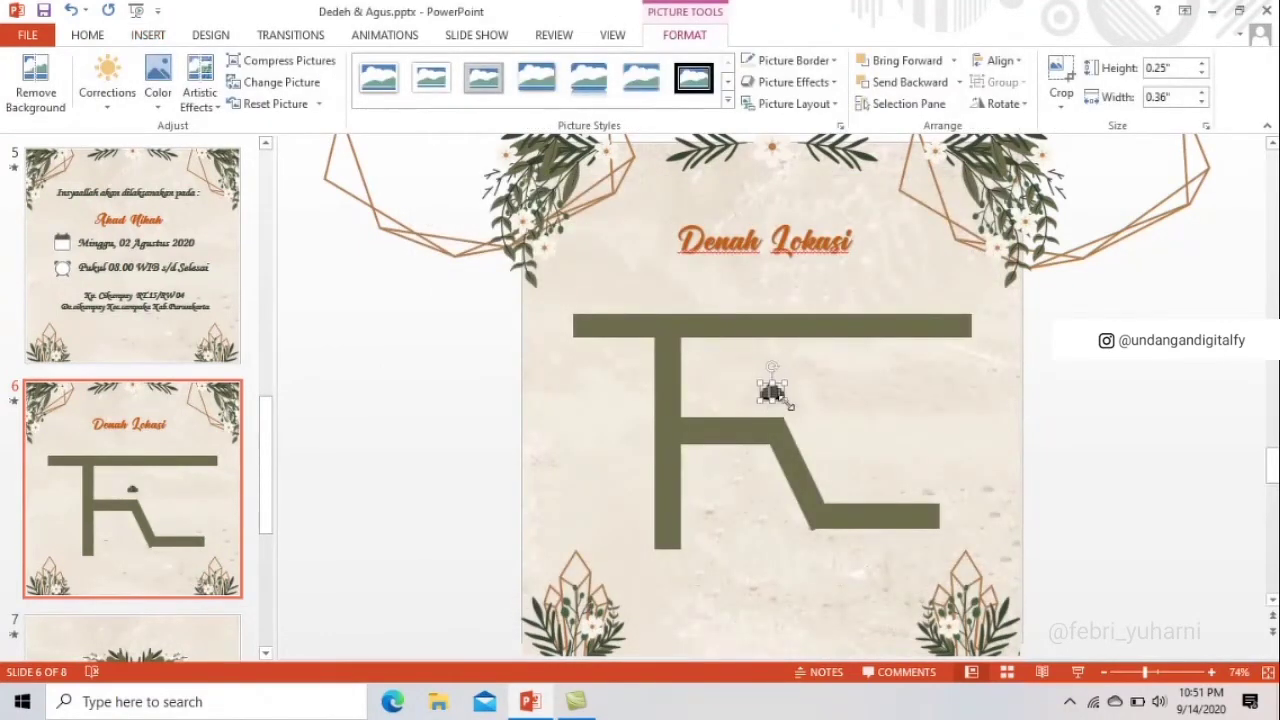
- Enlarge the building icon to 0.51" by 0.72" and recolour it orange
mouse_move(790, 405)
mouse_down()
mouse_move(801, 415)
mouse_move(609, 291)
mouse_up()
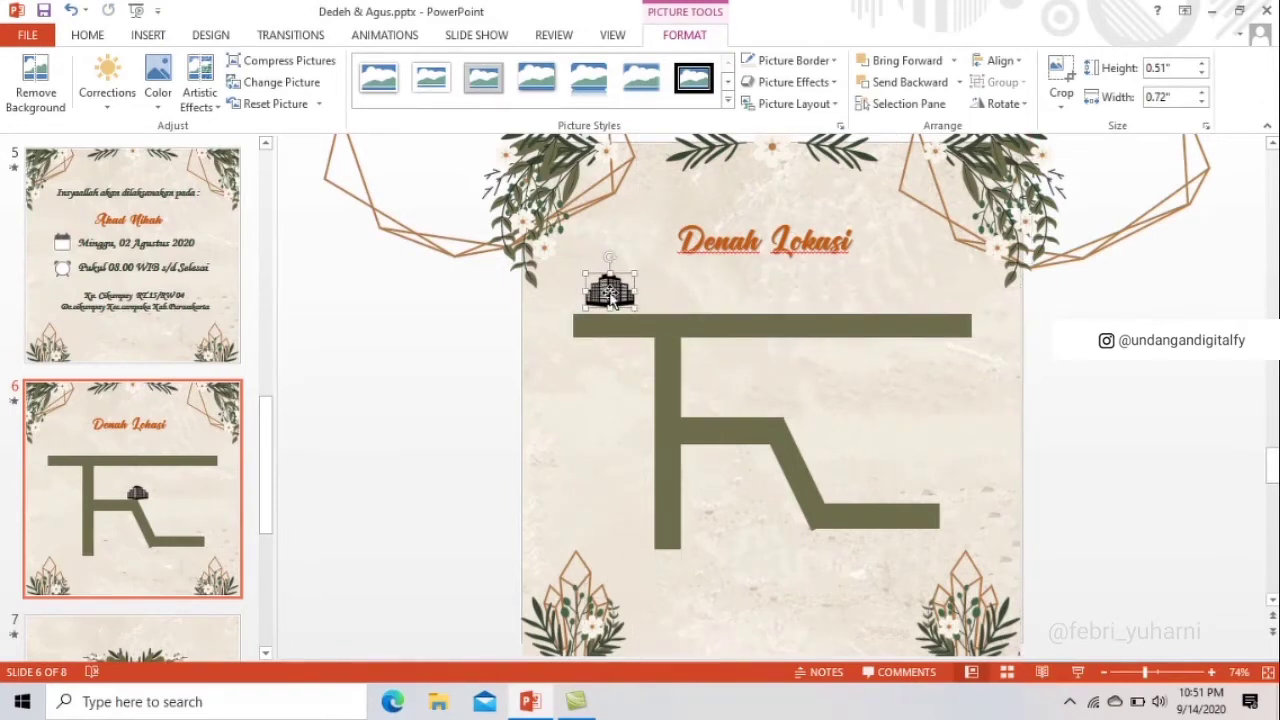
click(158, 80)
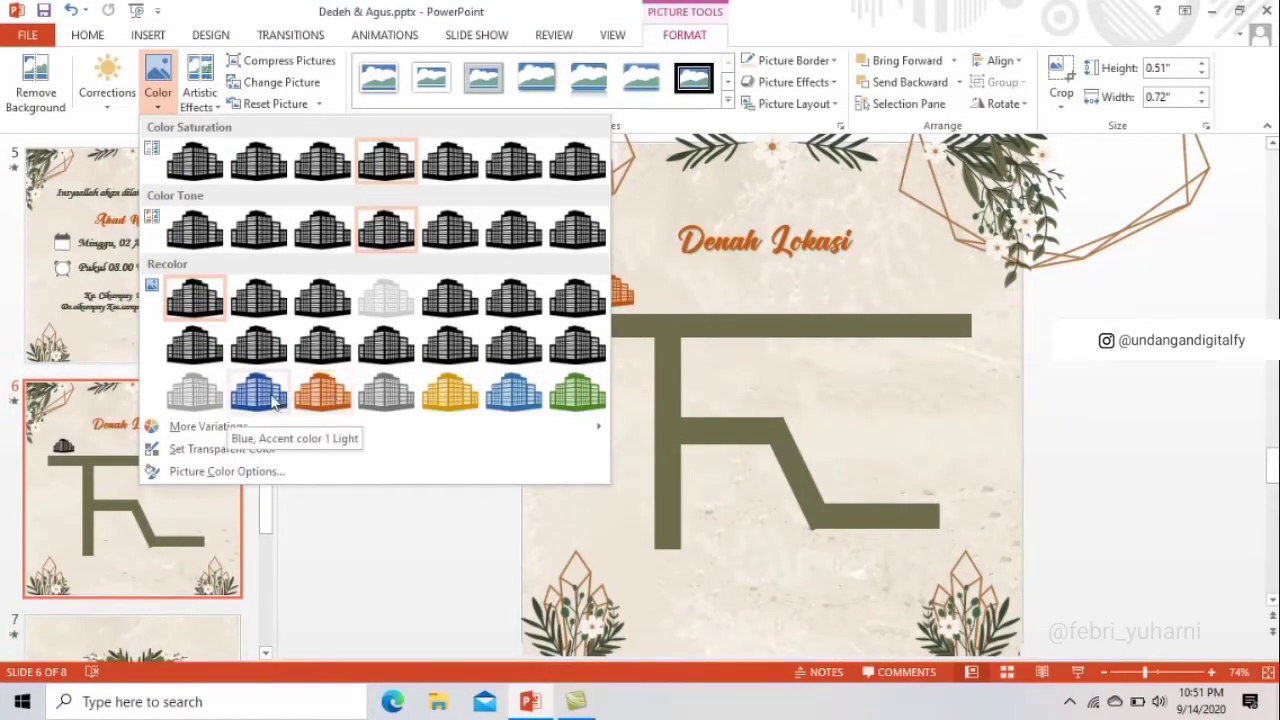
click(321, 397)
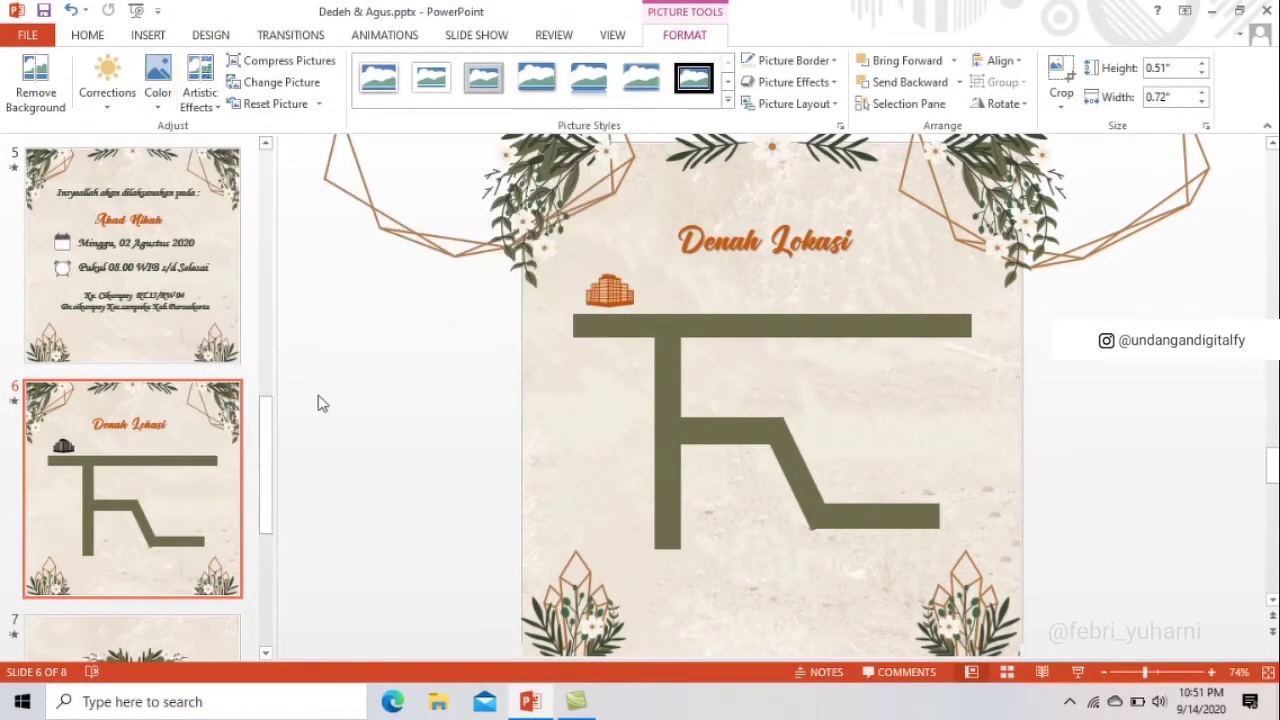
- Insert a WordArt text box reading 'PT. Sejati'
click(91, 34)
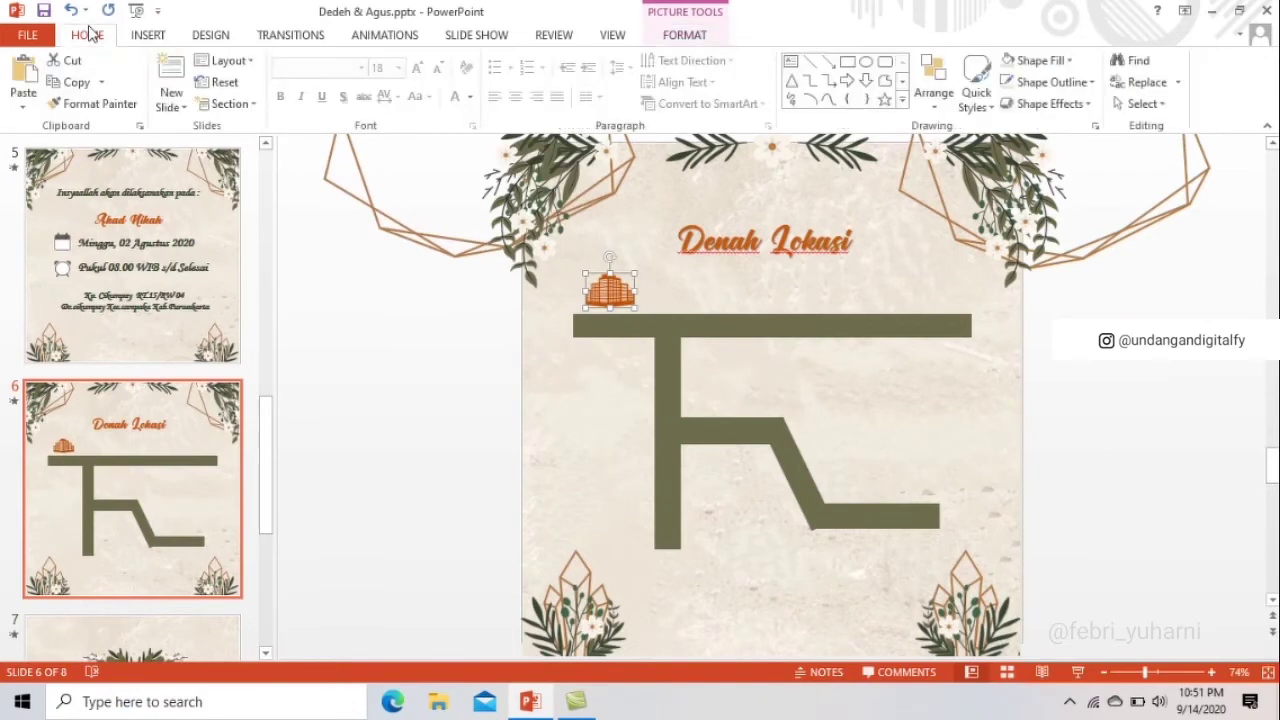
click(148, 36)
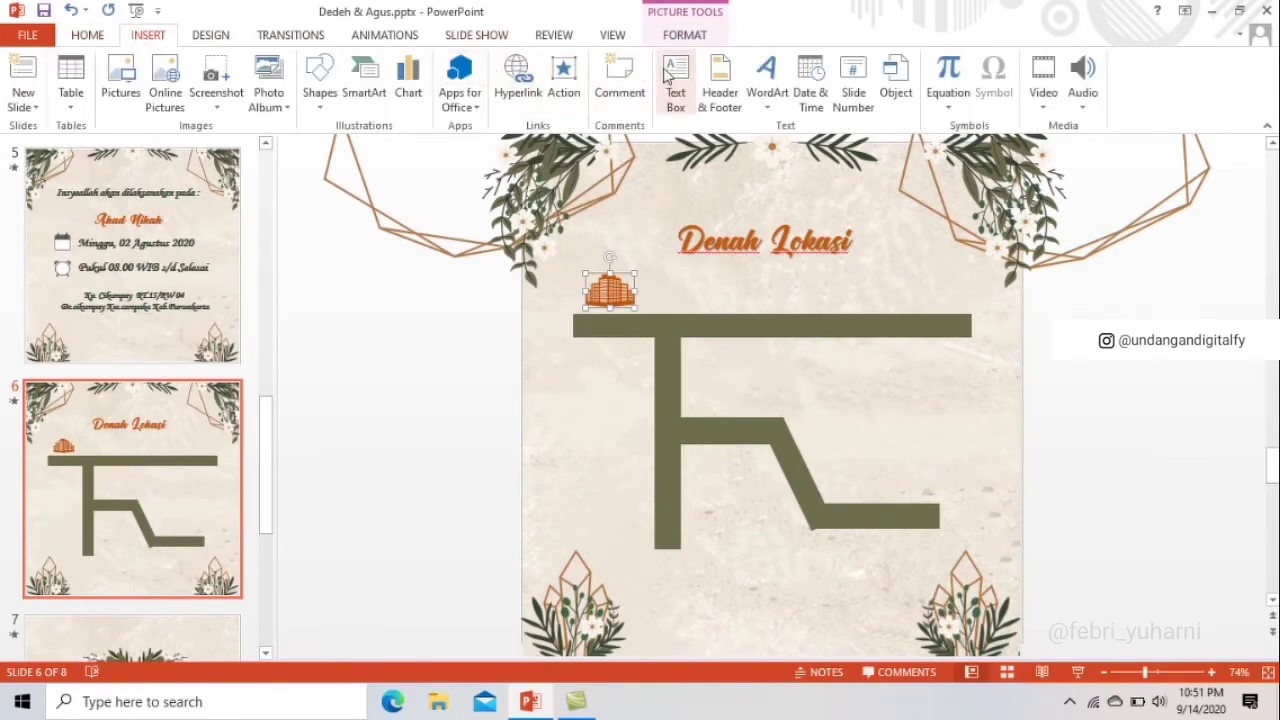
click(767, 80)
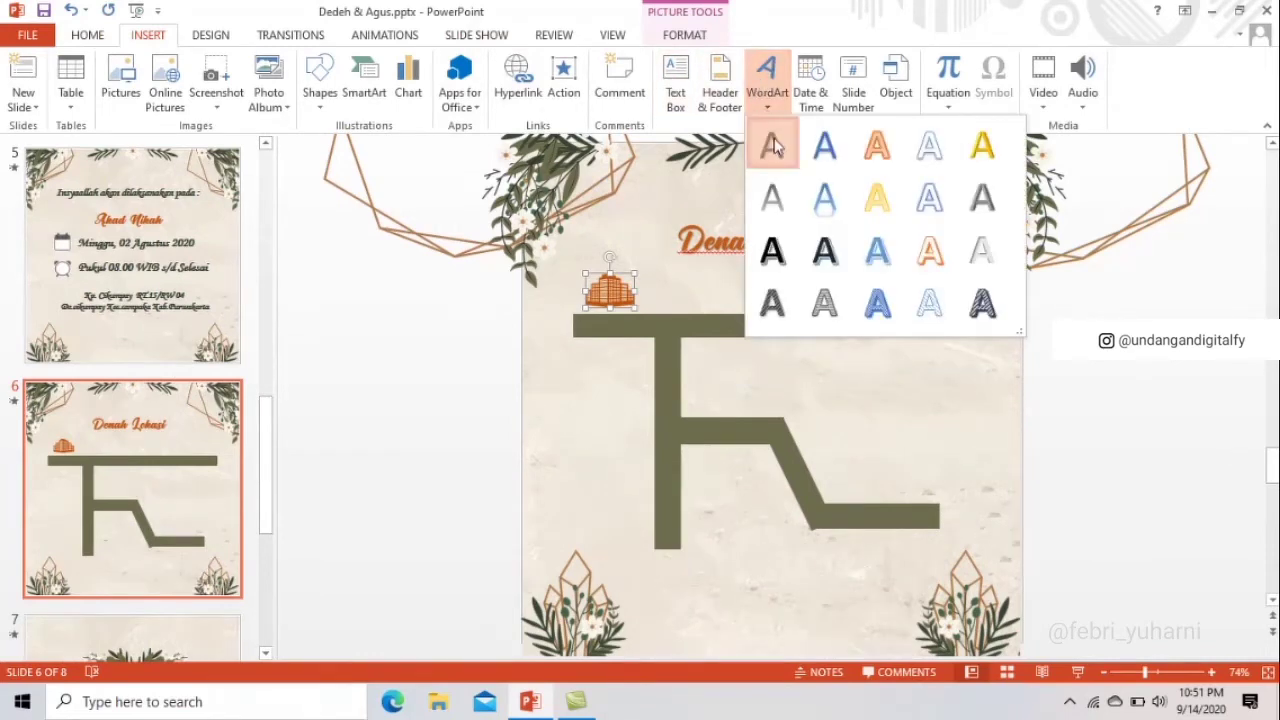
click(773, 140)
key(Delete)
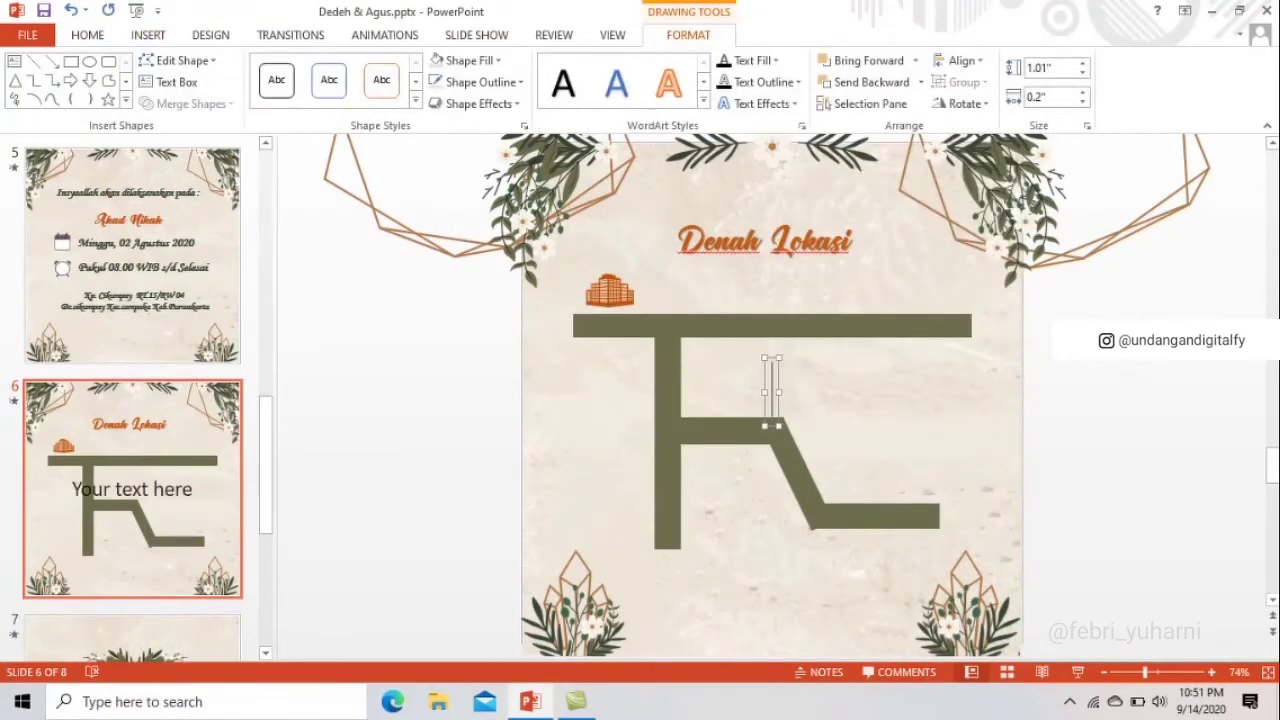
text(p)
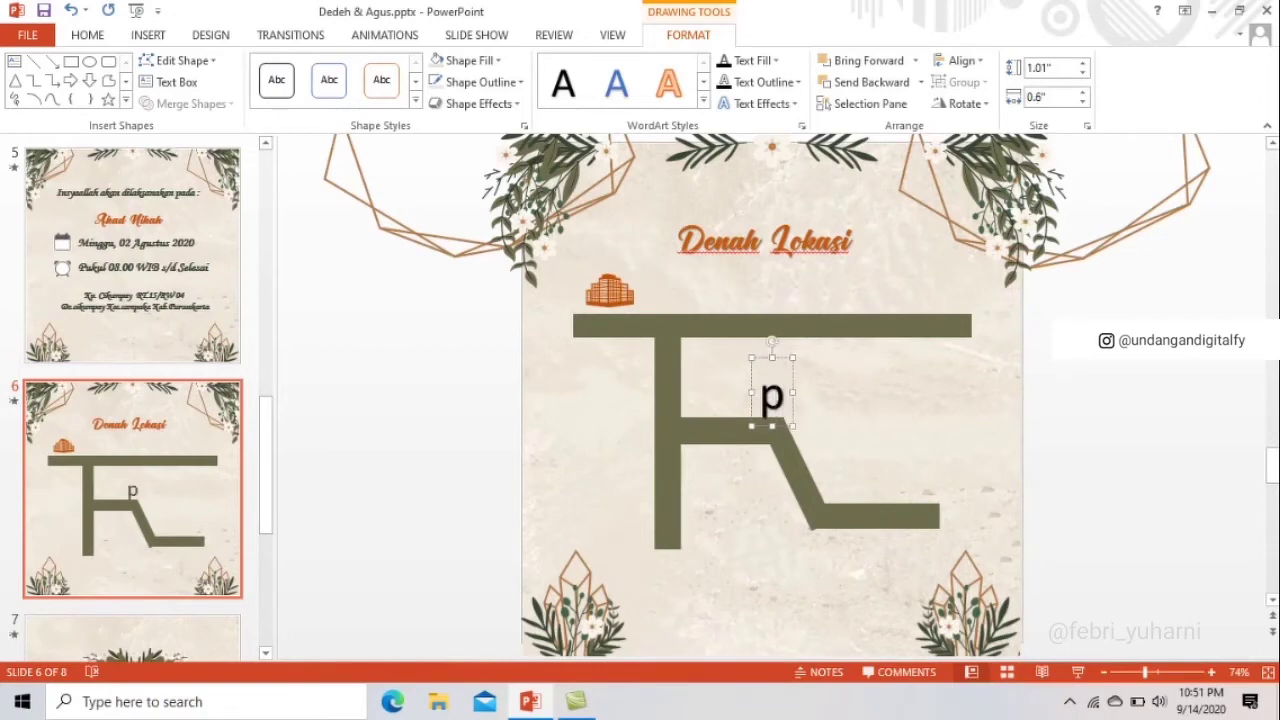
key(BackSpace)
text(PT. Sejati)
- Make the PT. Sejati text bold at font size 20
key(ctrl+a)
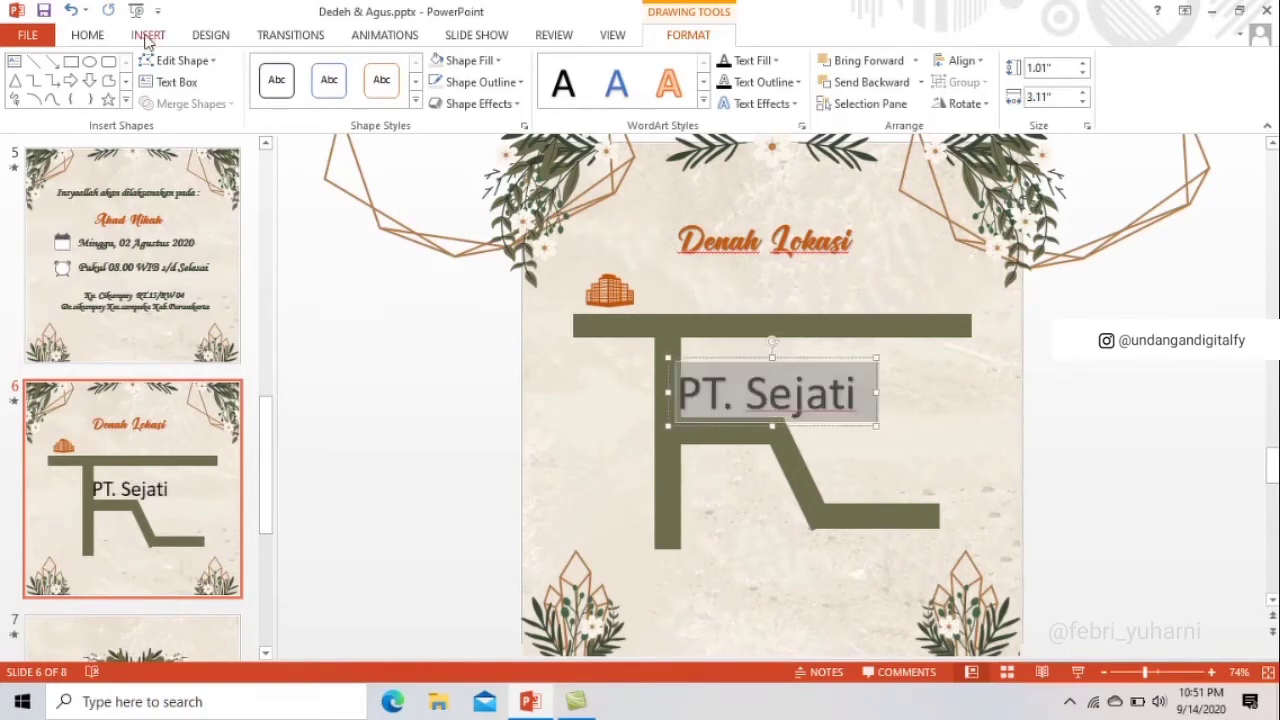
click(88, 36)
click(398, 67)
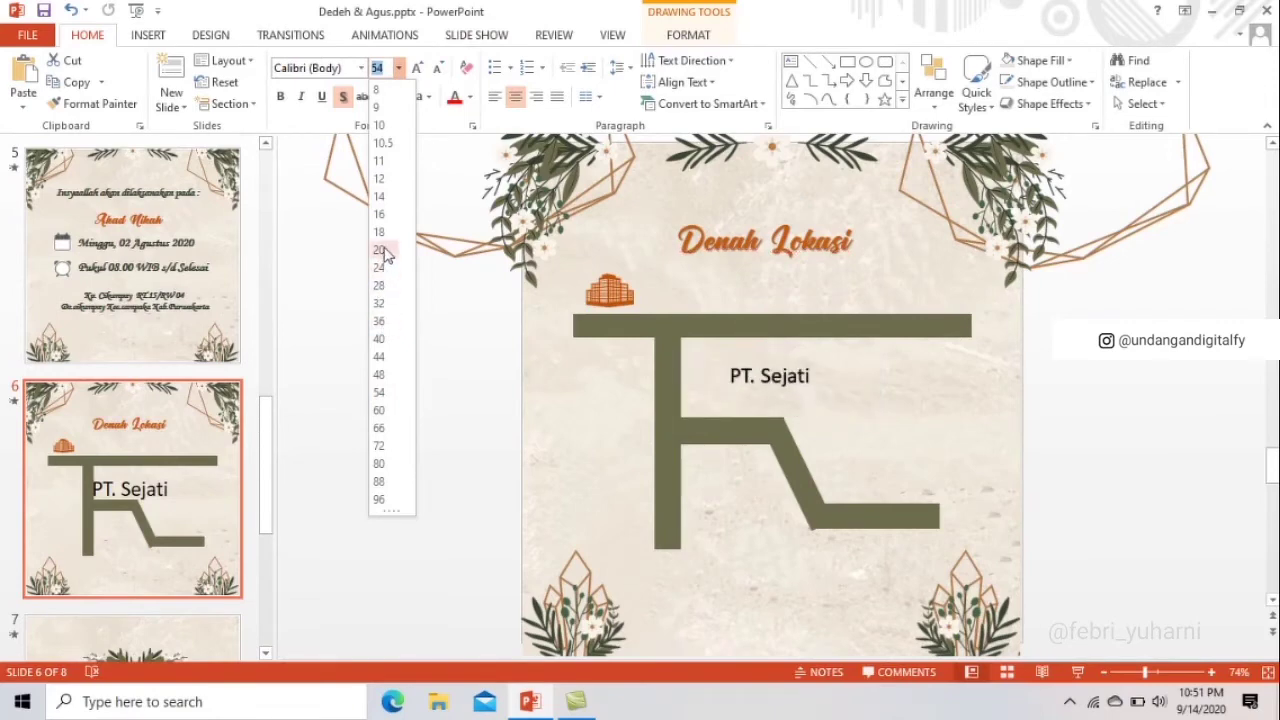
click(380, 250)
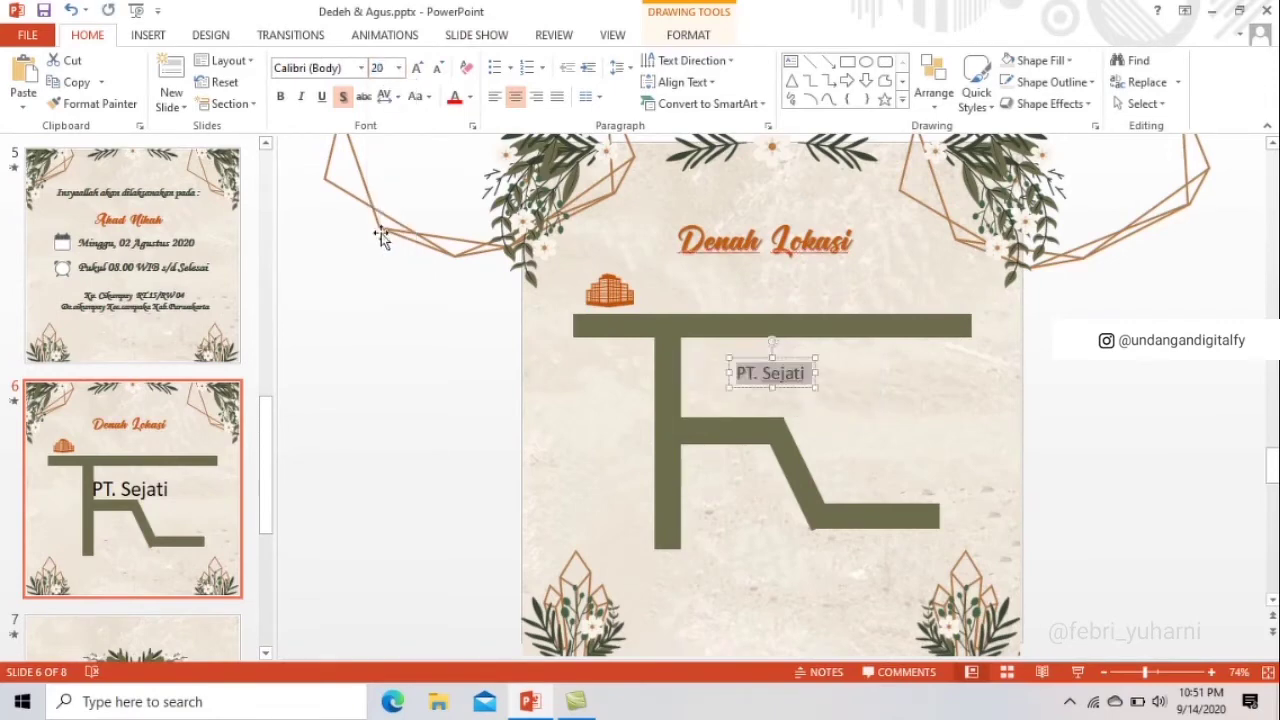
click(282, 97)
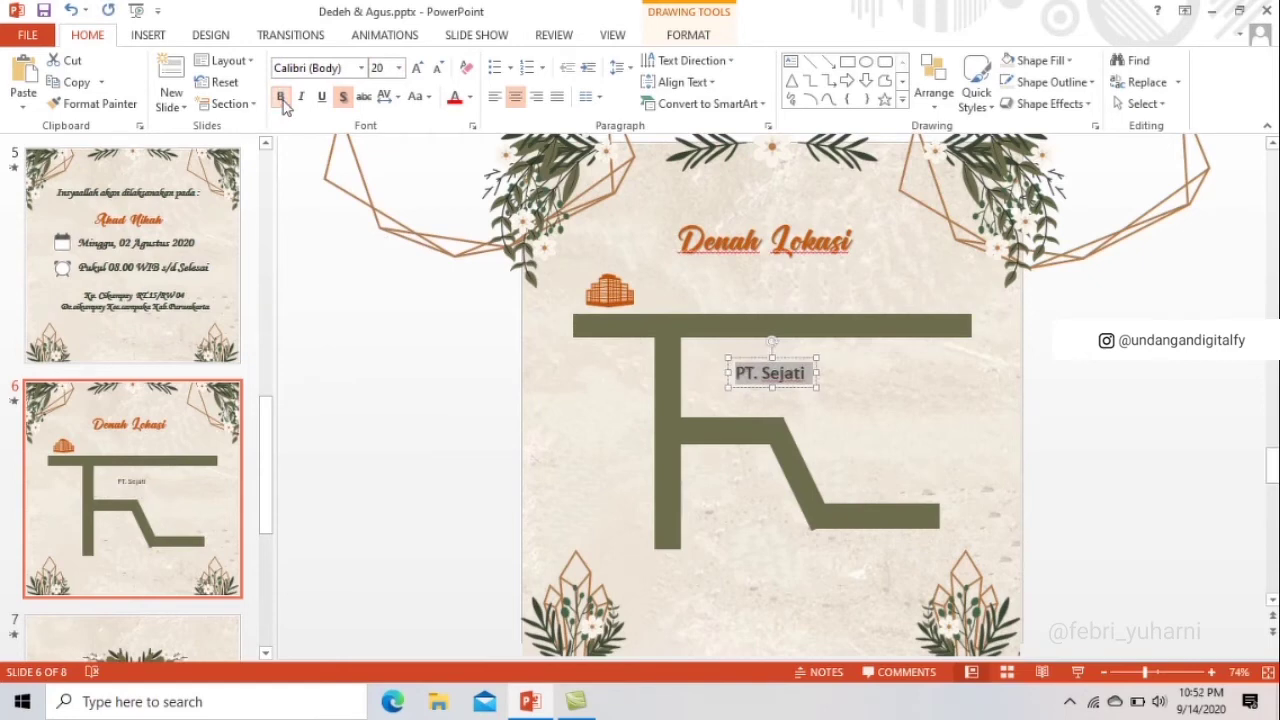
- Place the PT. Sejati label beside the orange building icon, undoing an accidental background move
click(751, 370)
drag(742, 362, 700, 320)
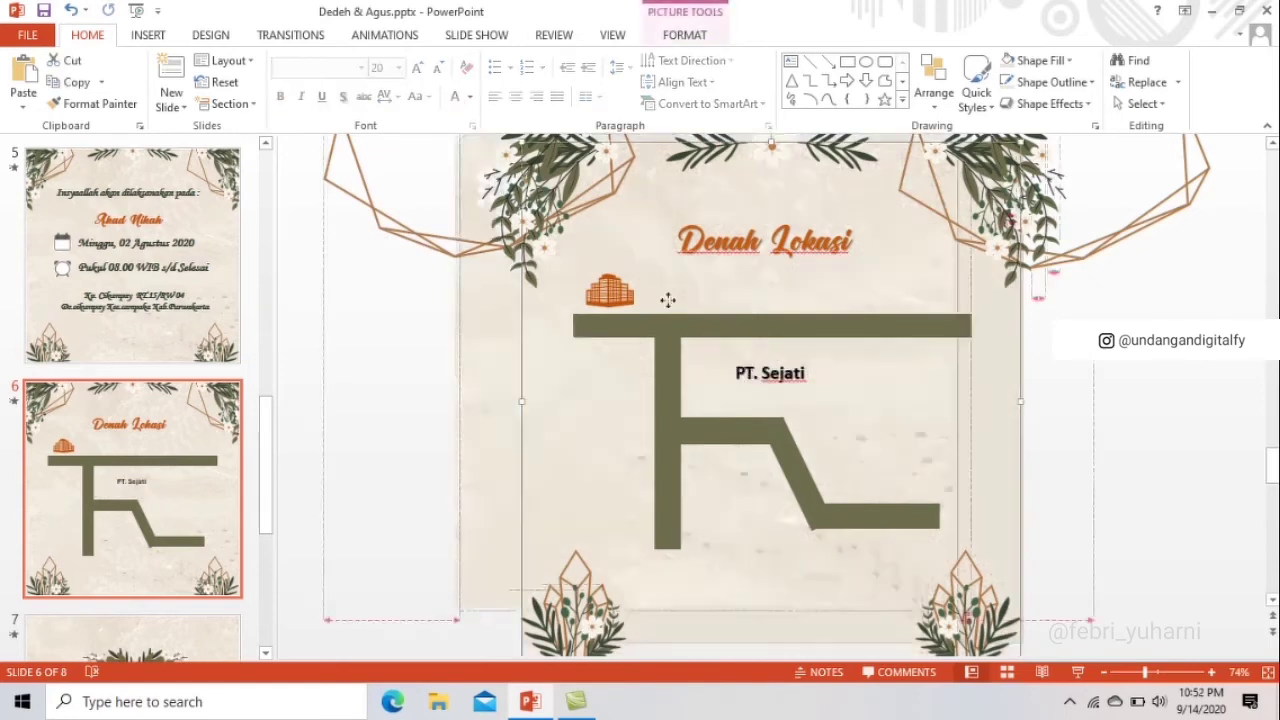
click(74, 10)
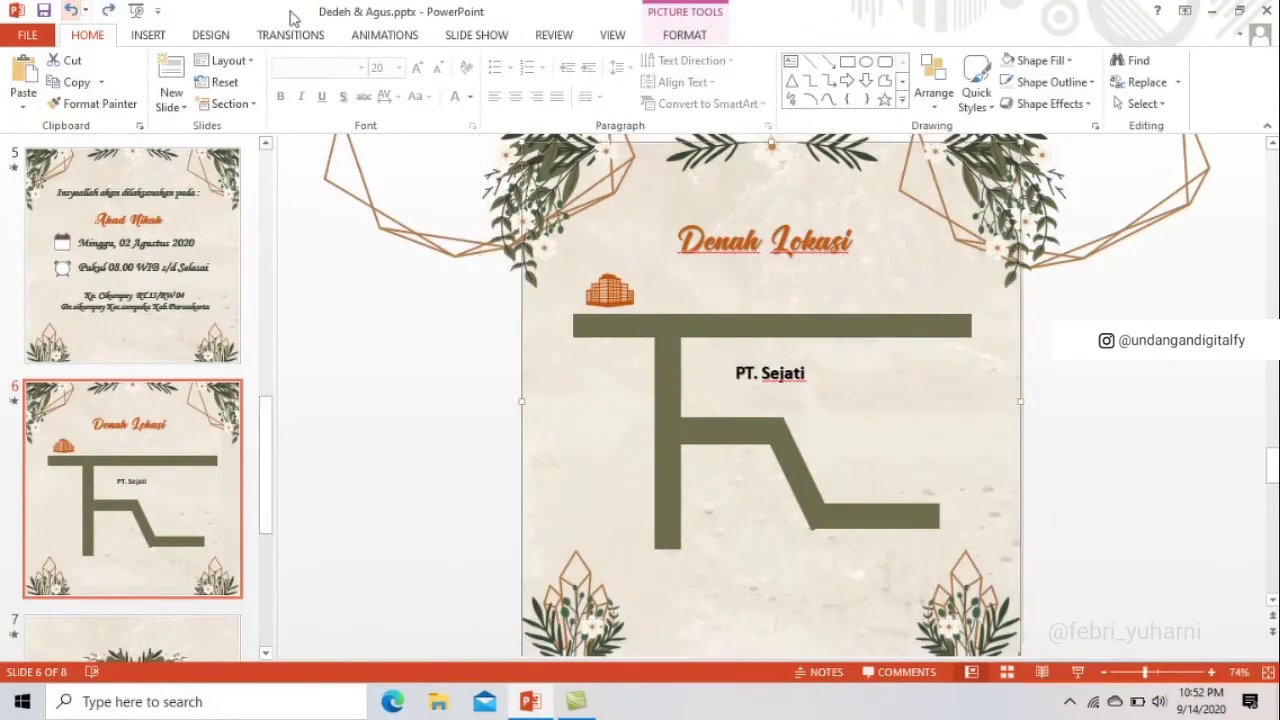
click(755, 366)
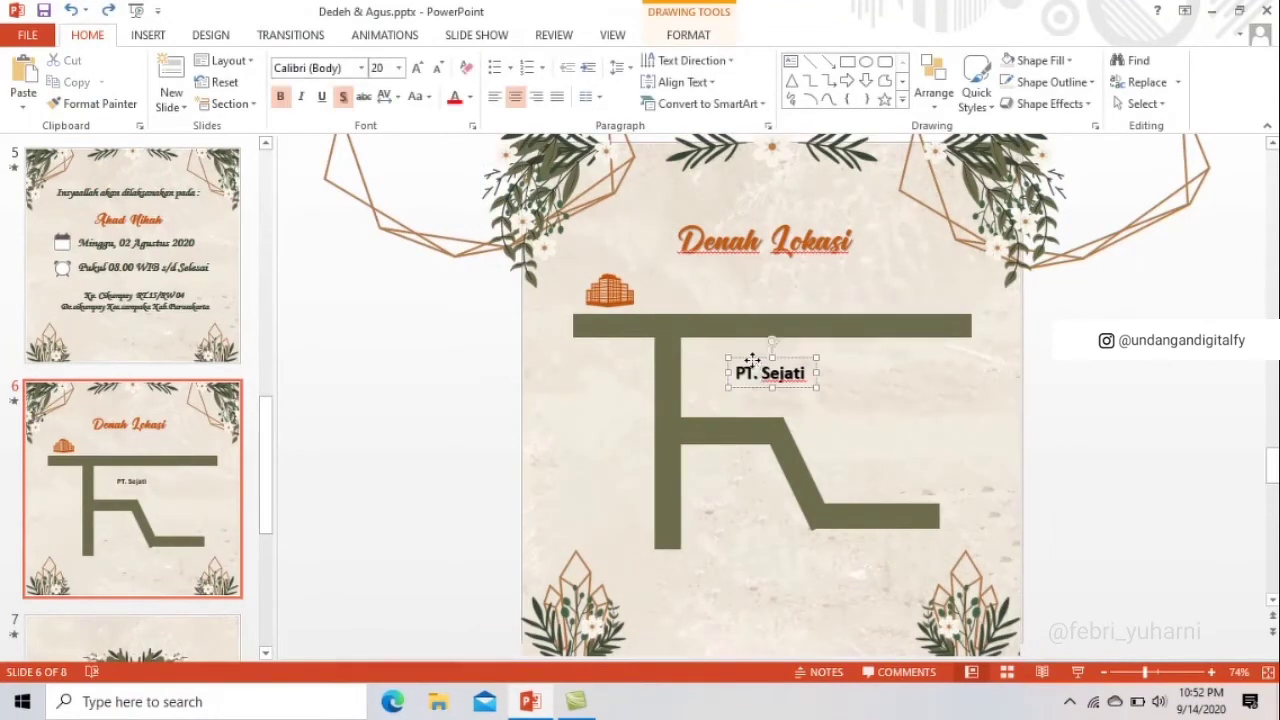
drag(755, 362, 661, 285)
- Insert the mosque.png picture onto the slide
click(150, 37)
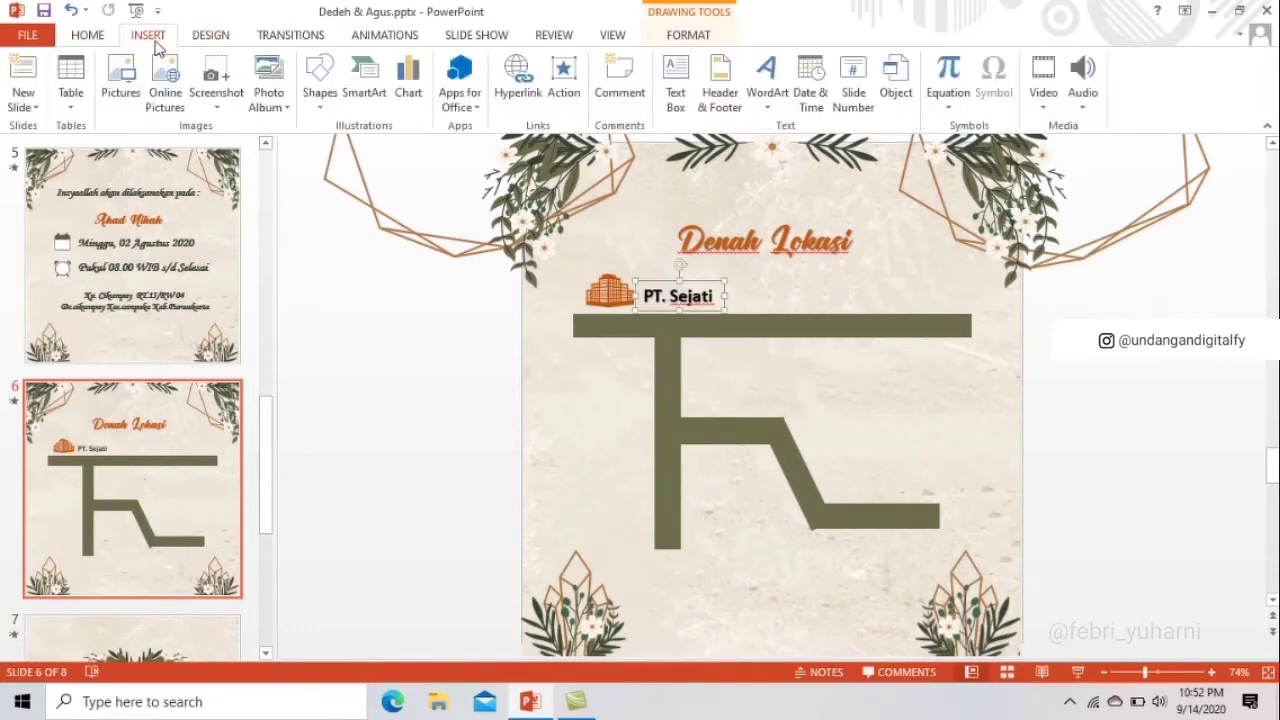
click(122, 80)
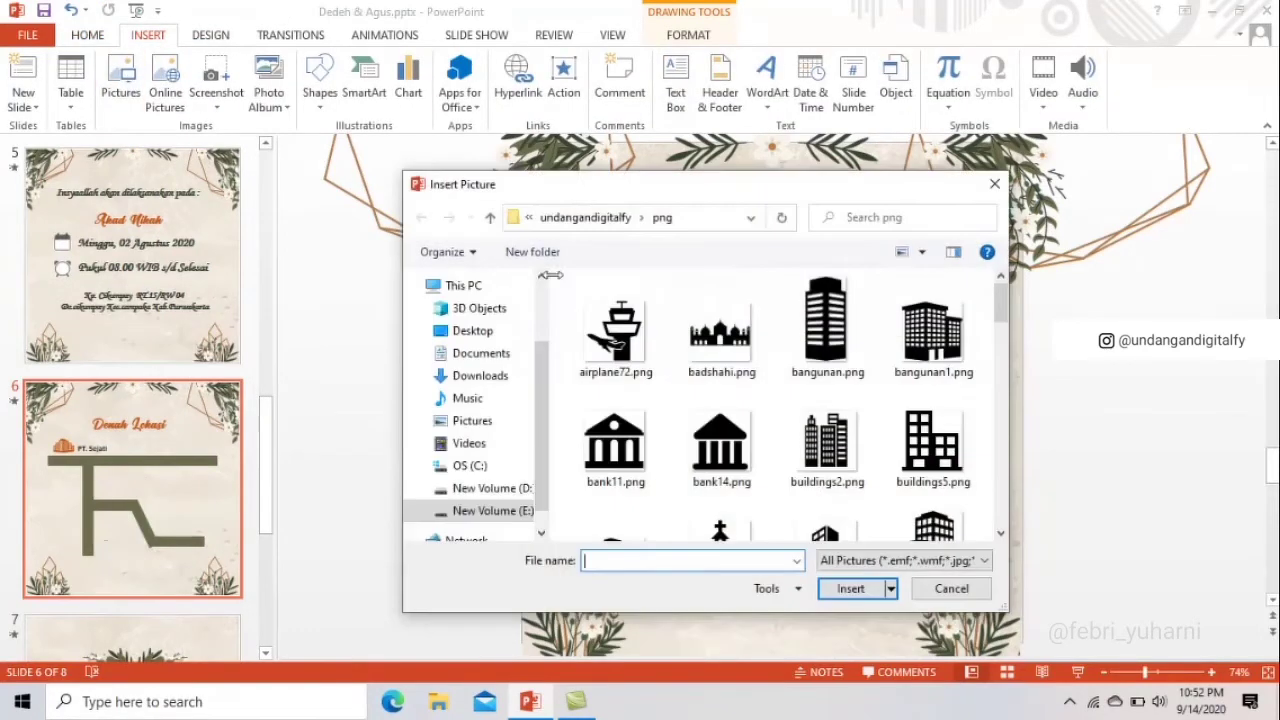
scroll(830, 400, down, 3)
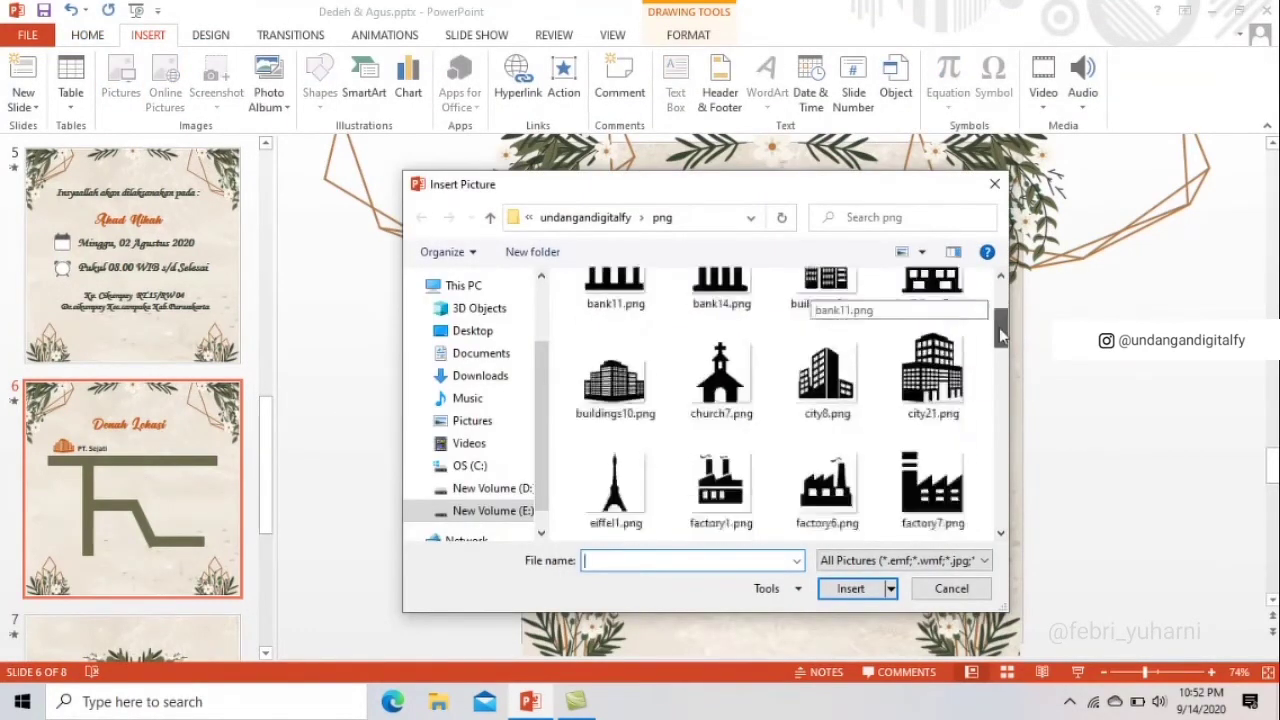
scroll(830, 400, down, 3)
scroll(830, 400, down, 3)
scroll(830, 400, down, 2)
click(721, 425)
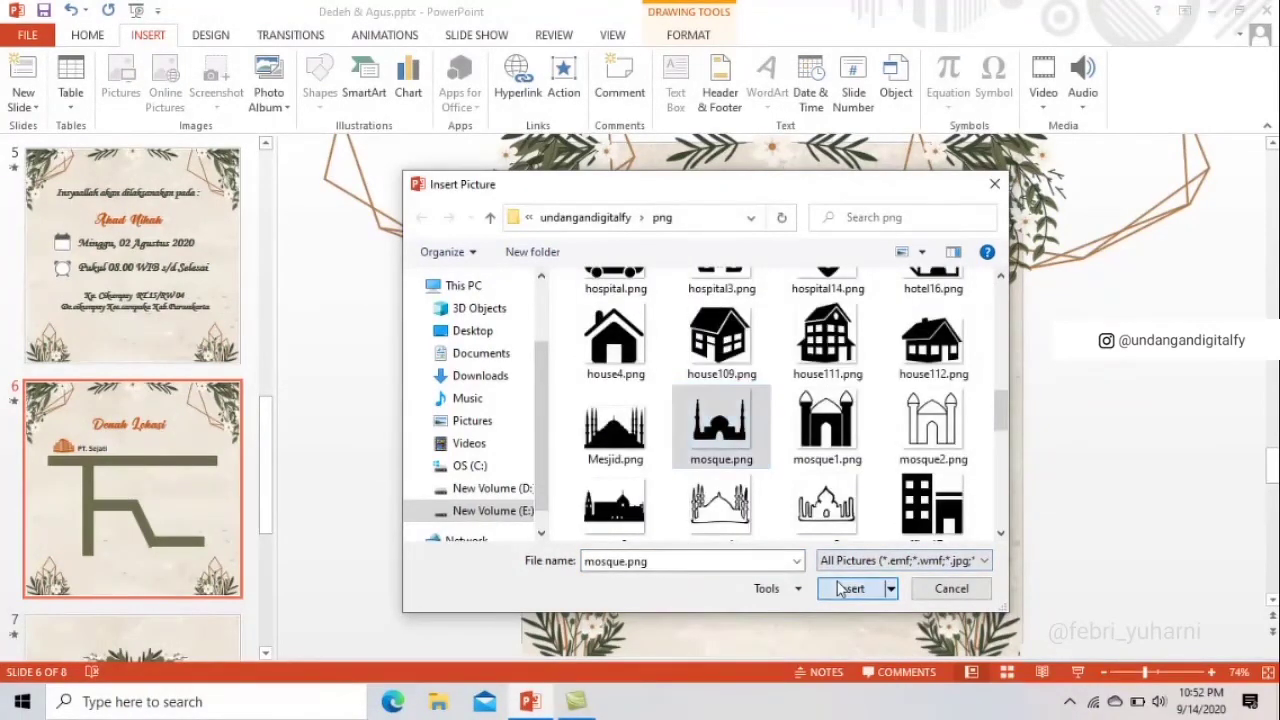
click(848, 588)
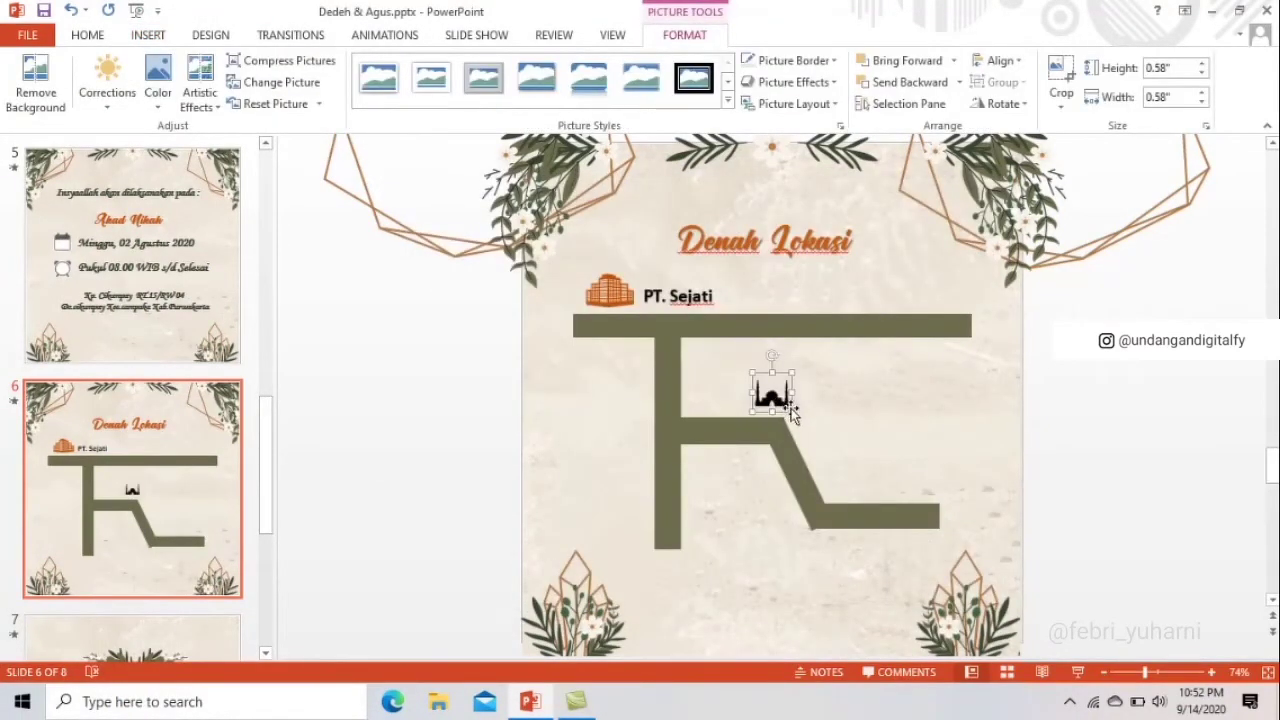
- Enlarge the mosque icon slightly and recolour it orange
mouse_move(793, 408)
mouse_down()
mouse_move(800, 416)
mouse_move(735, 361)
mouse_up()
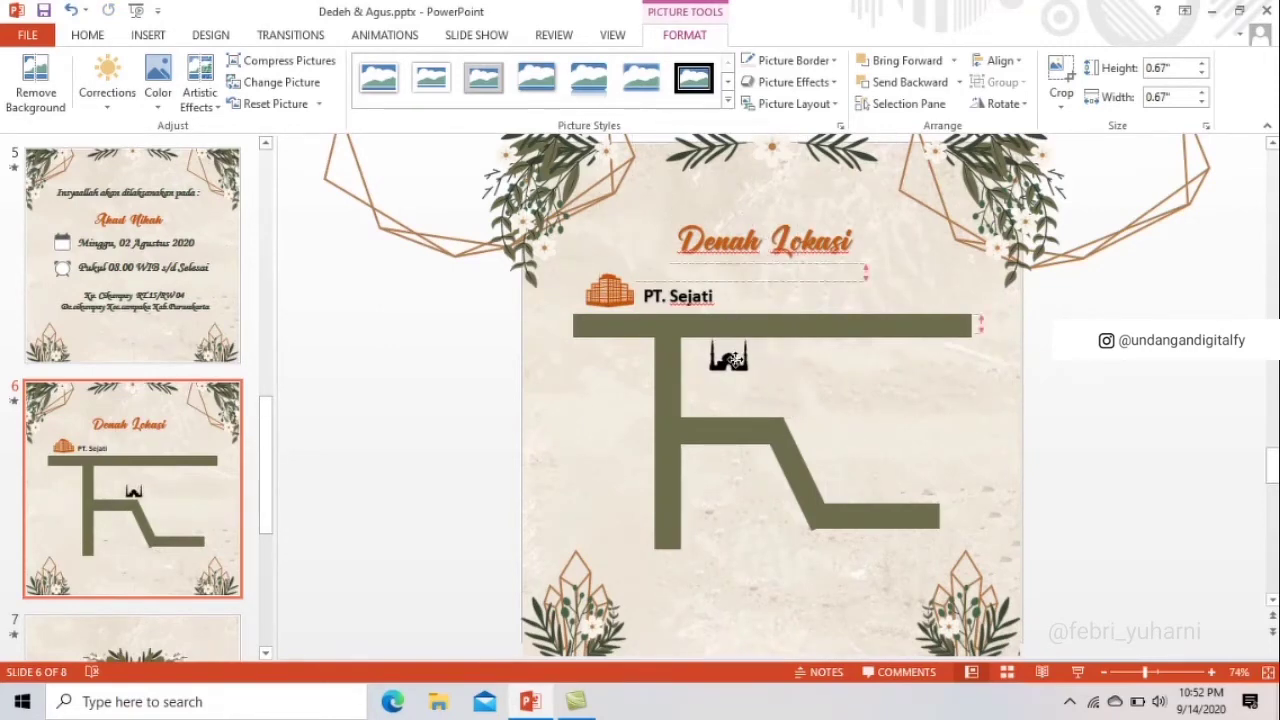
click(157, 80)
click(321, 470)
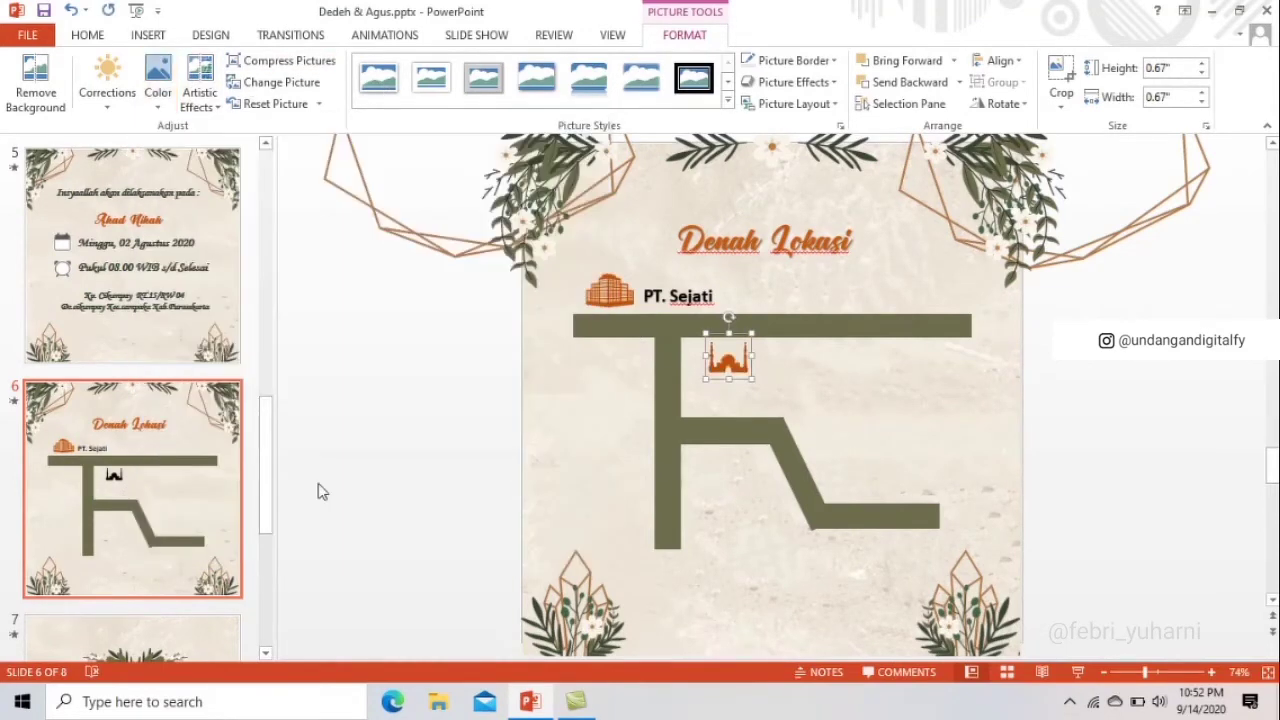
click(666, 295)
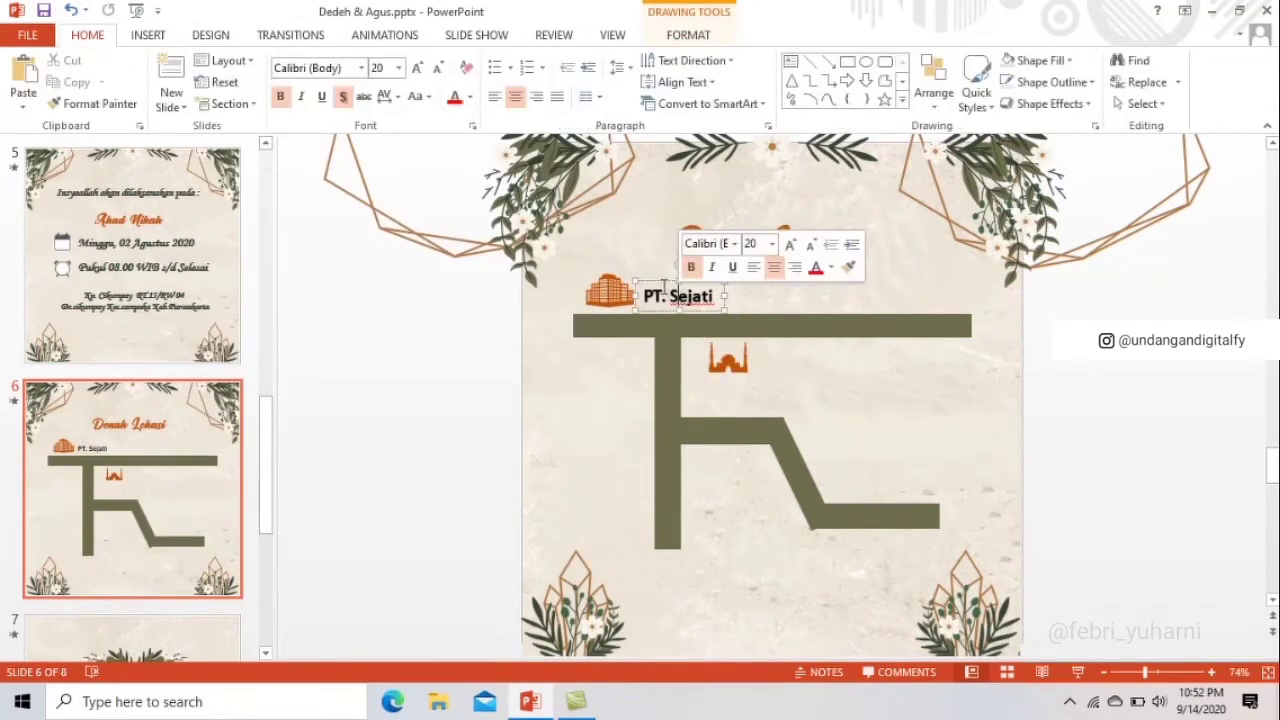
- Copy the bold PT. Sejati label beside the orange mosque icon and retype it as 'Mesjid Raya'
click(662, 285)
key(ctrl+v)
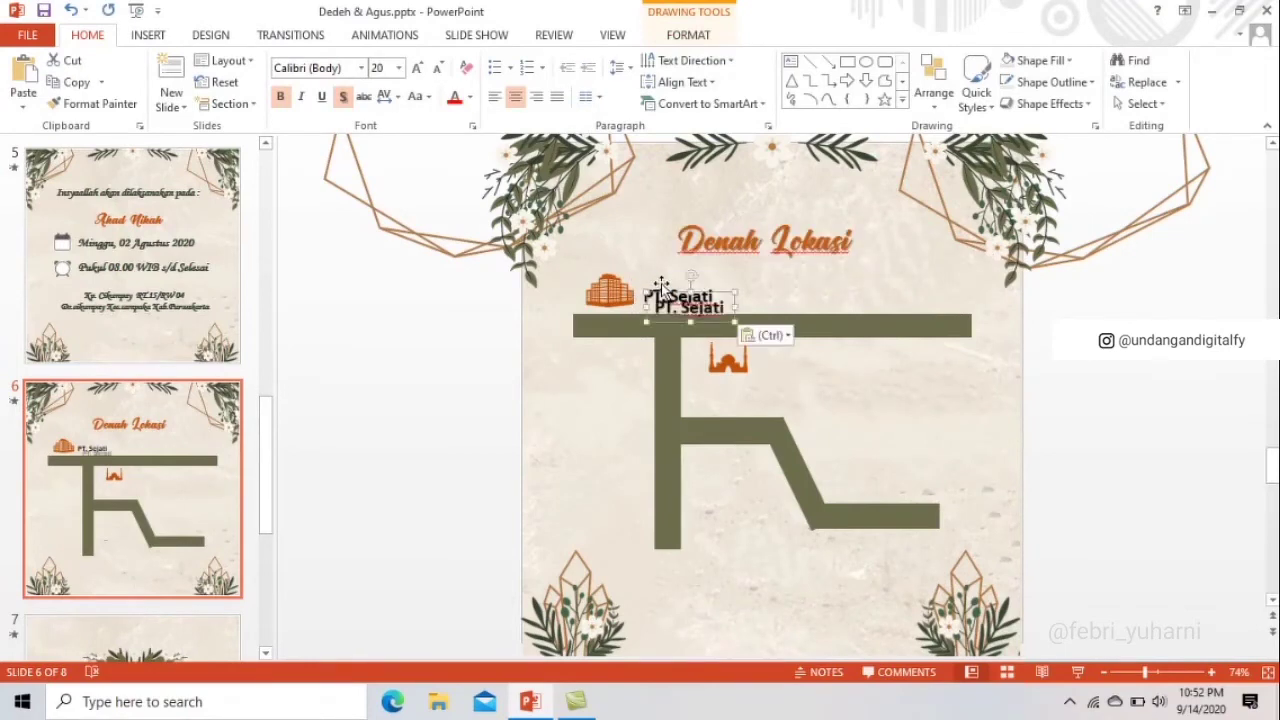
drag(670, 296, 770, 356)
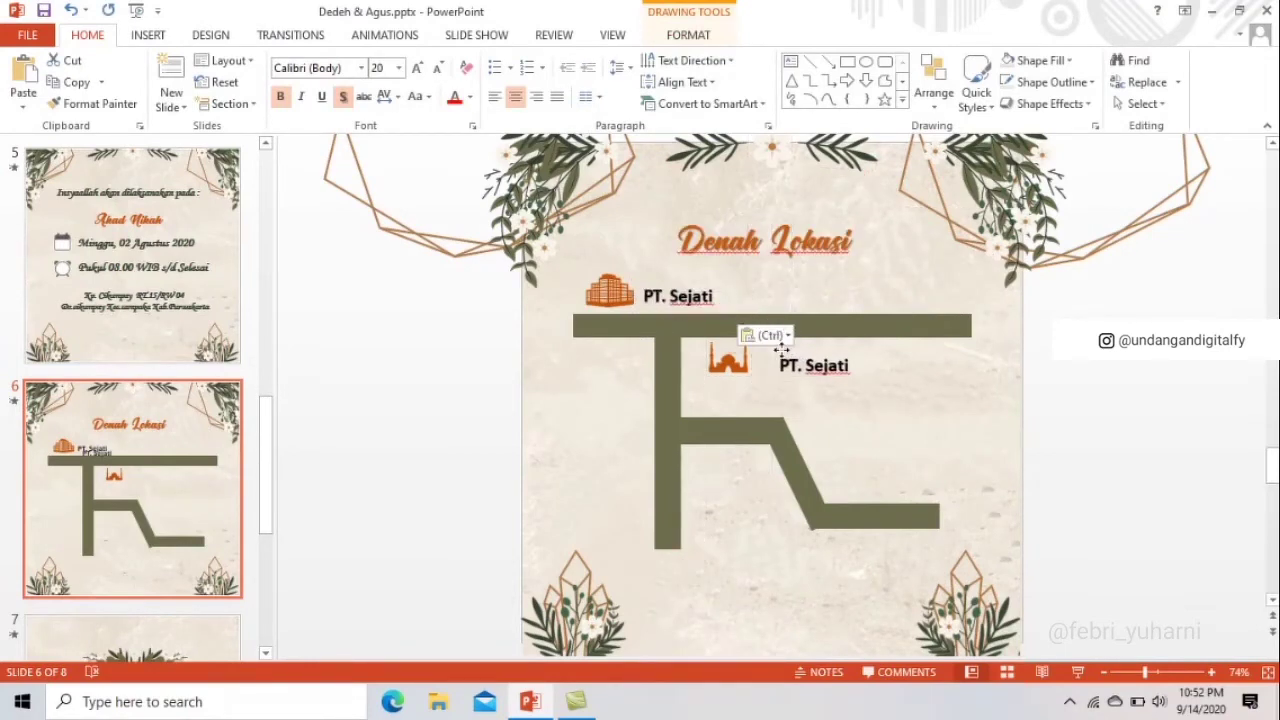
text(Mesjid Raya)
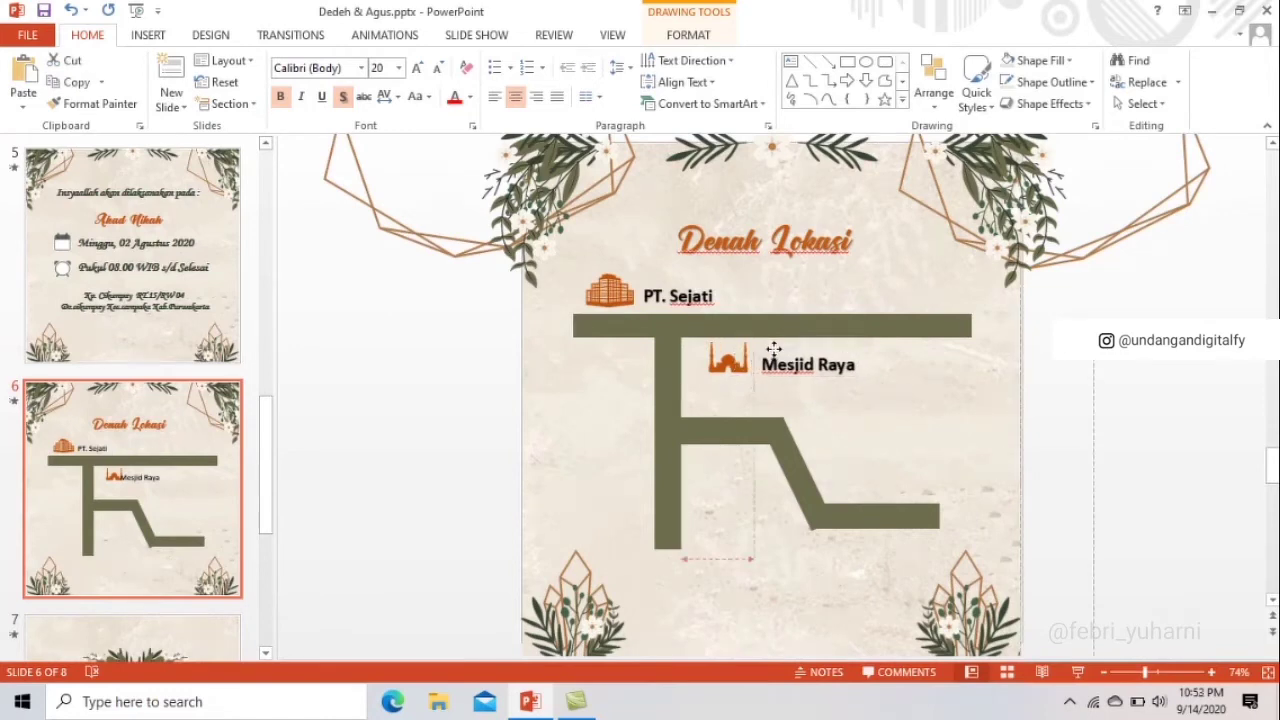
drag(757, 347, 766, 347)
click(1100, 420)
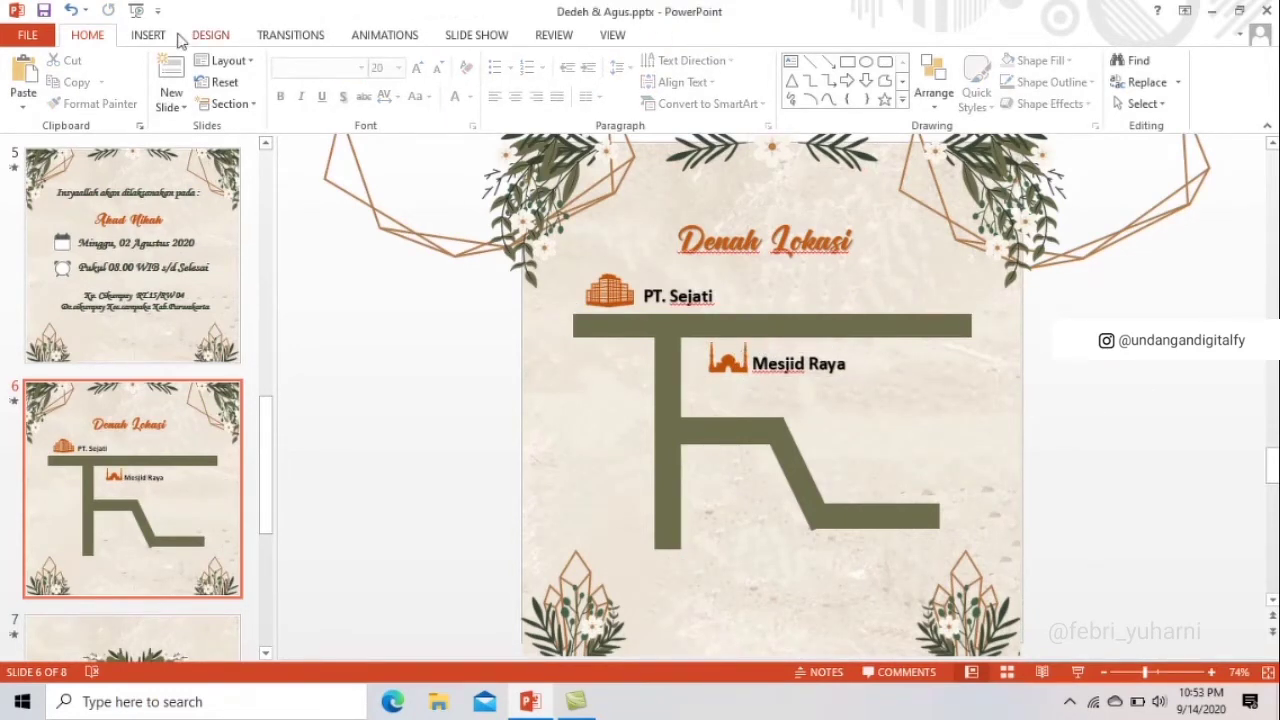
click(148, 35)
- Insert the Rumah.png house icon and enlarge it above the lower right road
click(120, 80)
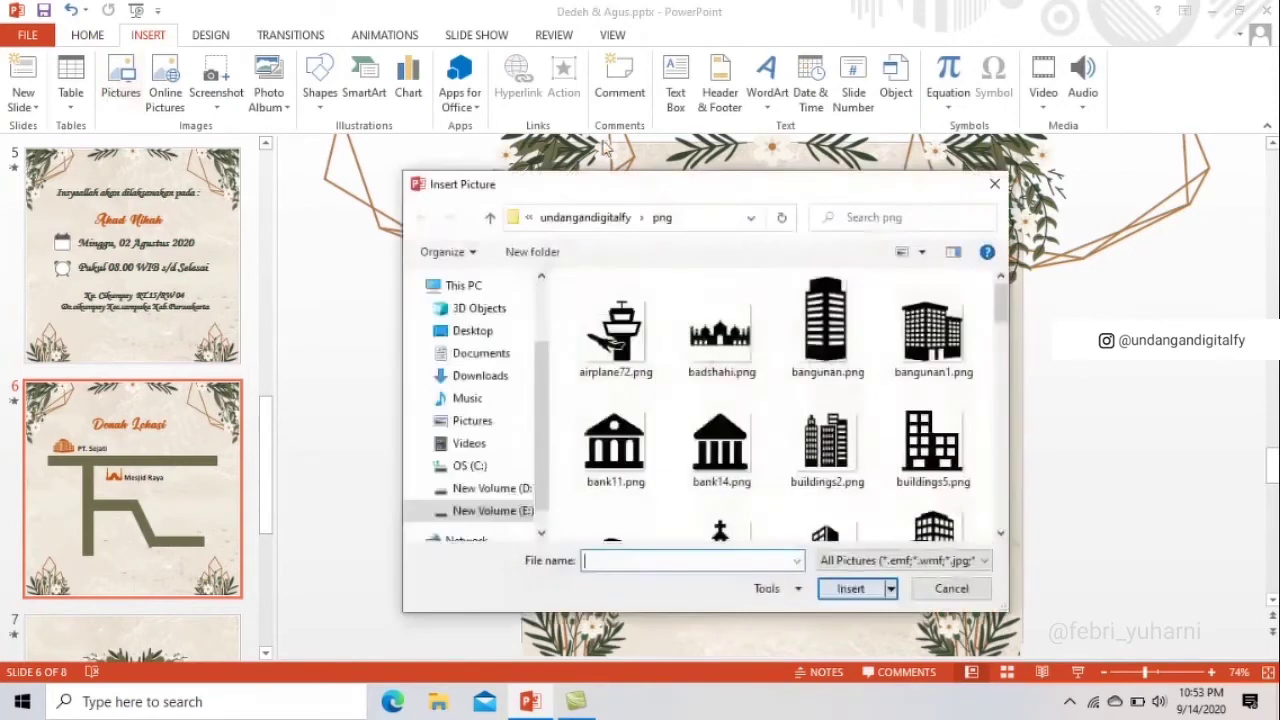
drag(1001, 310, 973, 473)
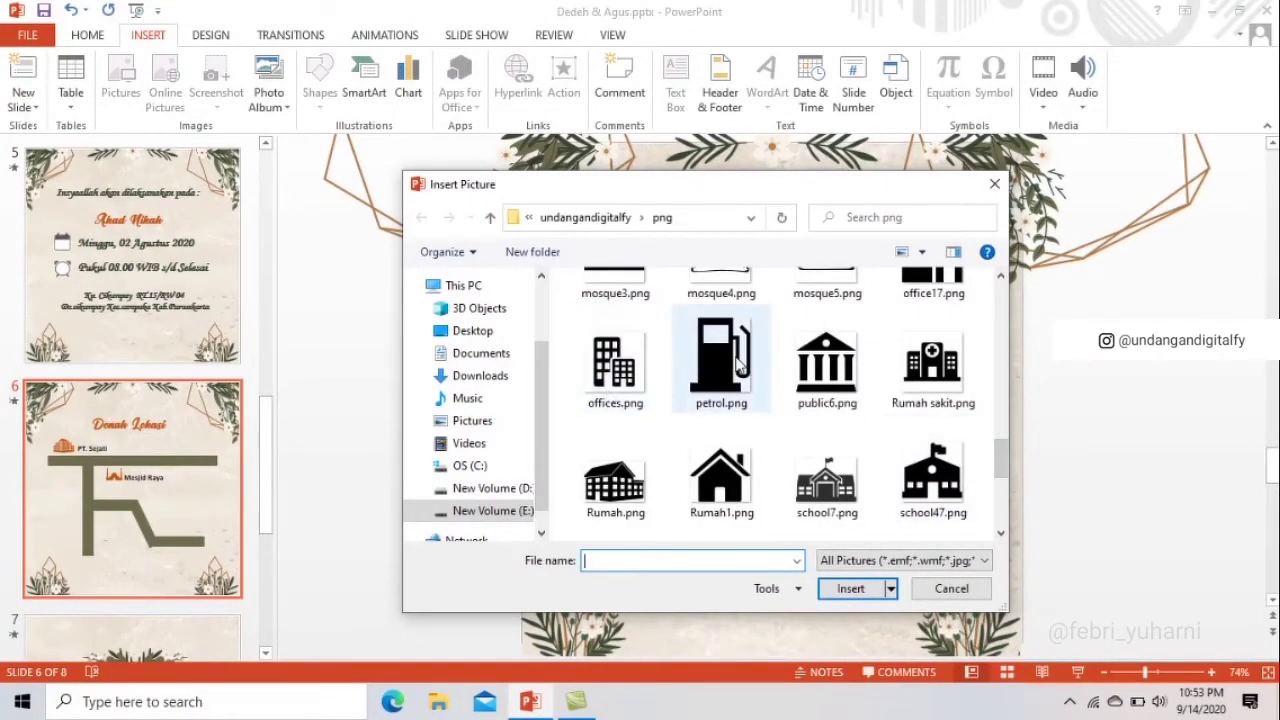
click(630, 508)
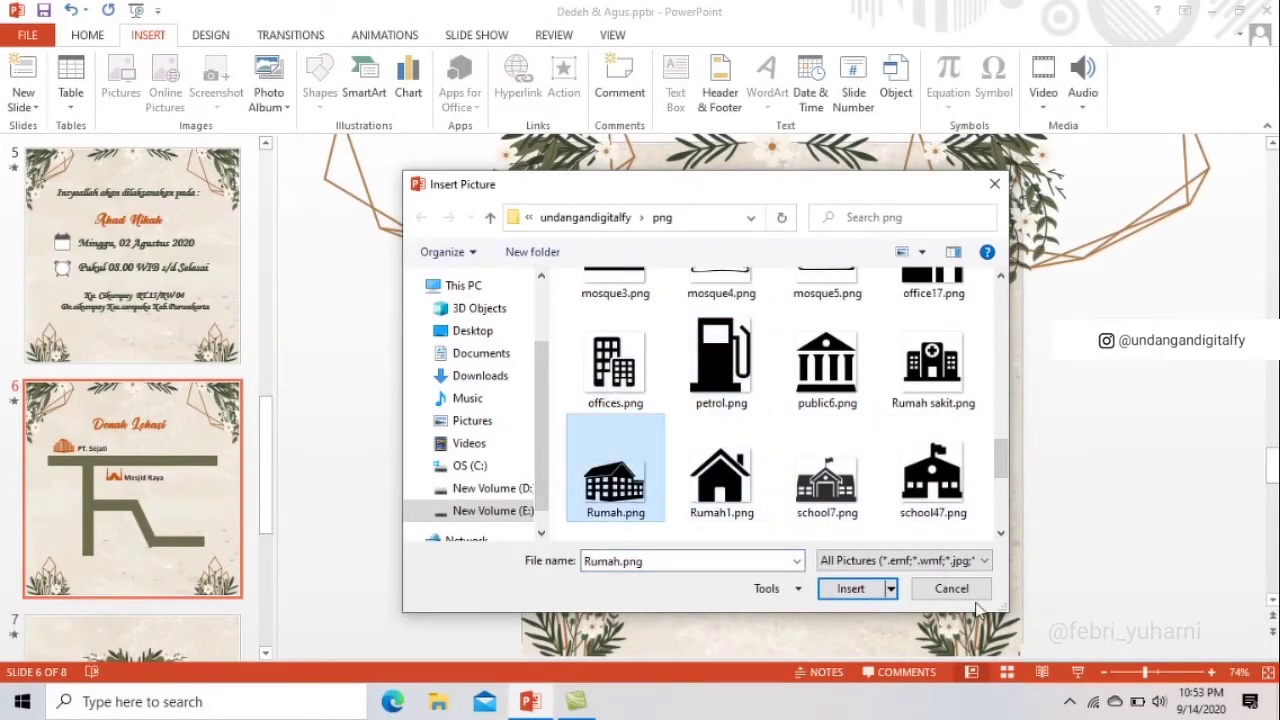
click(848, 589)
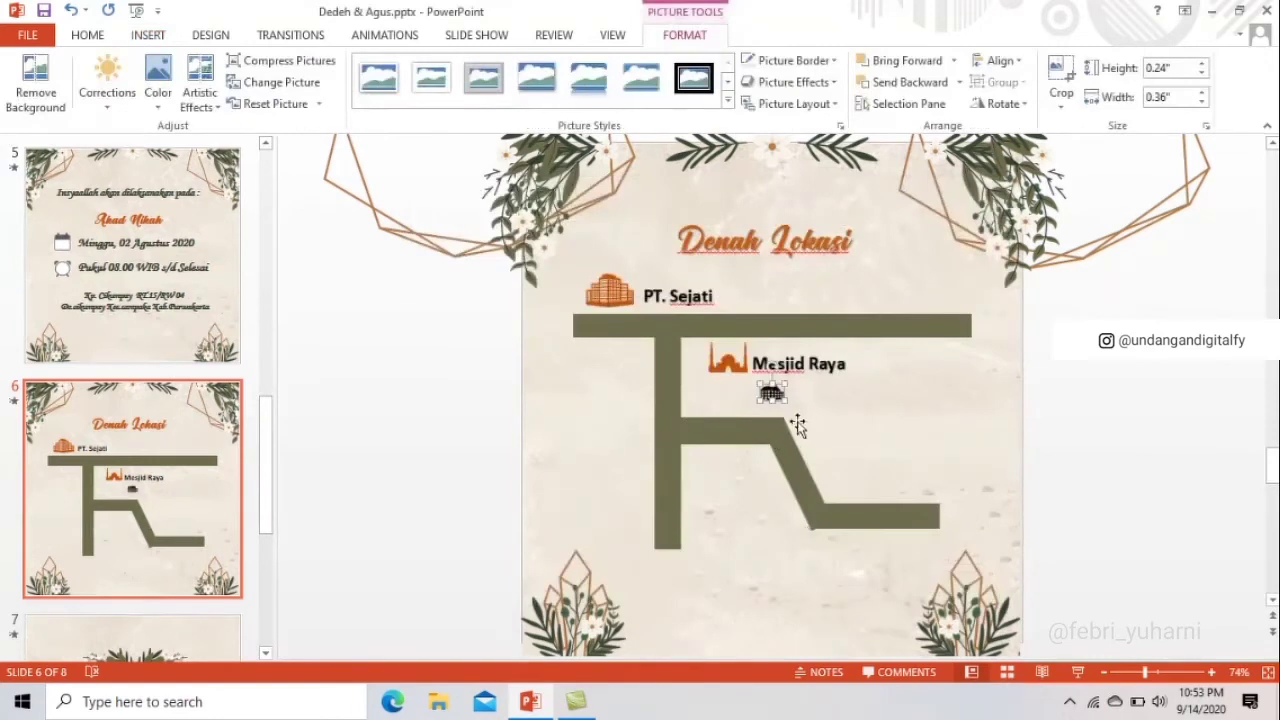
drag(788, 404, 928, 496)
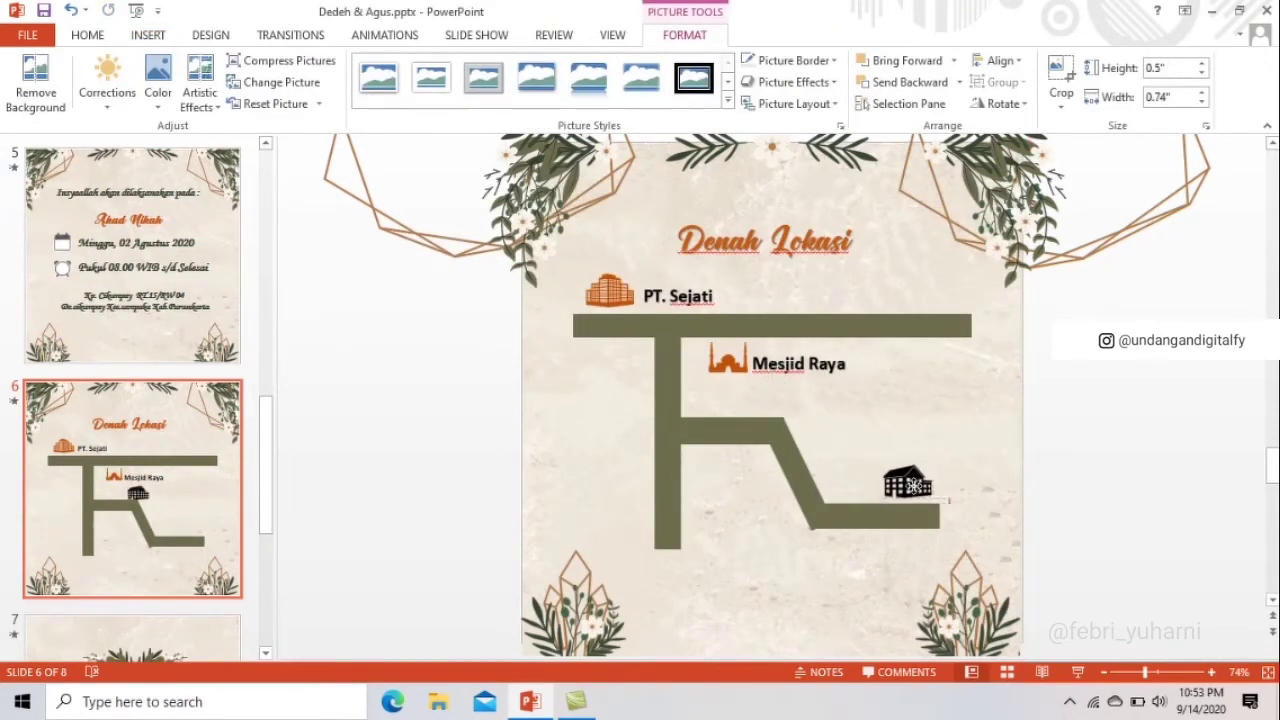
- Recolour the house icon orange to match the other map icons
click(150, 76)
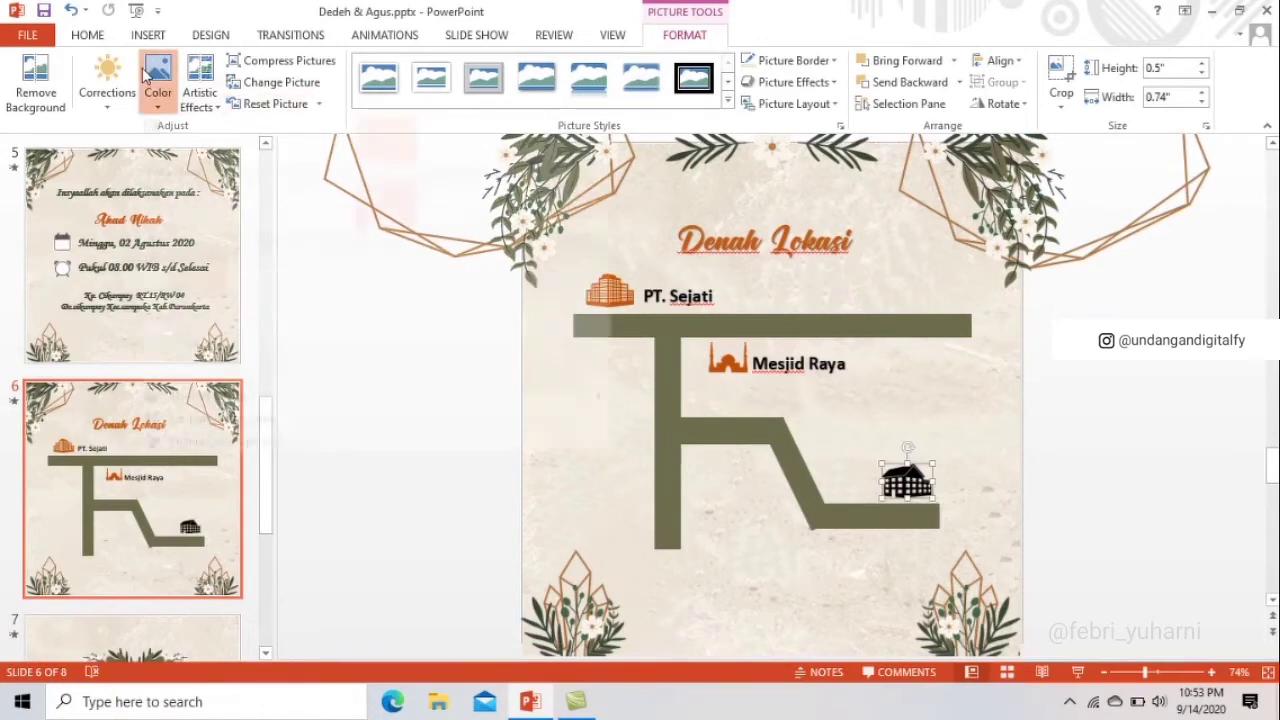
click(321, 381)
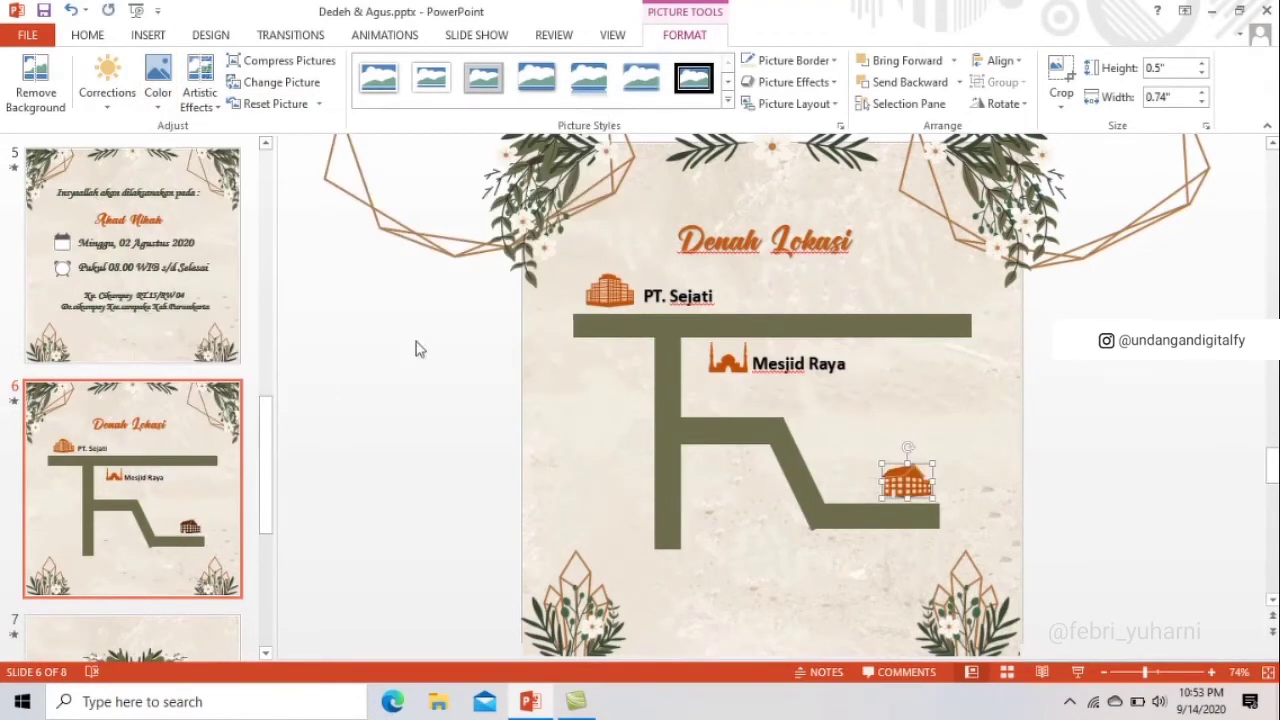
click(800, 372)
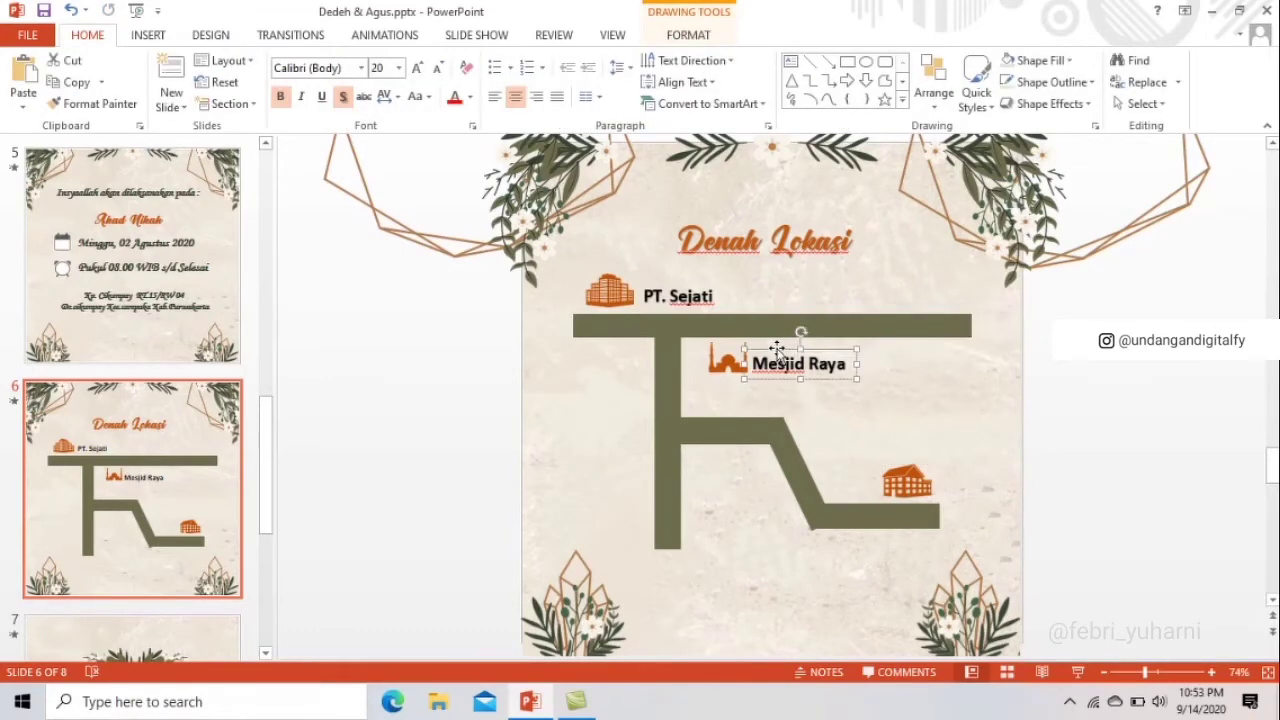
- Copy the Mesjid Raya label above the orange house and retype it as 'Lokasi Pesta'
key(ctrl+v)
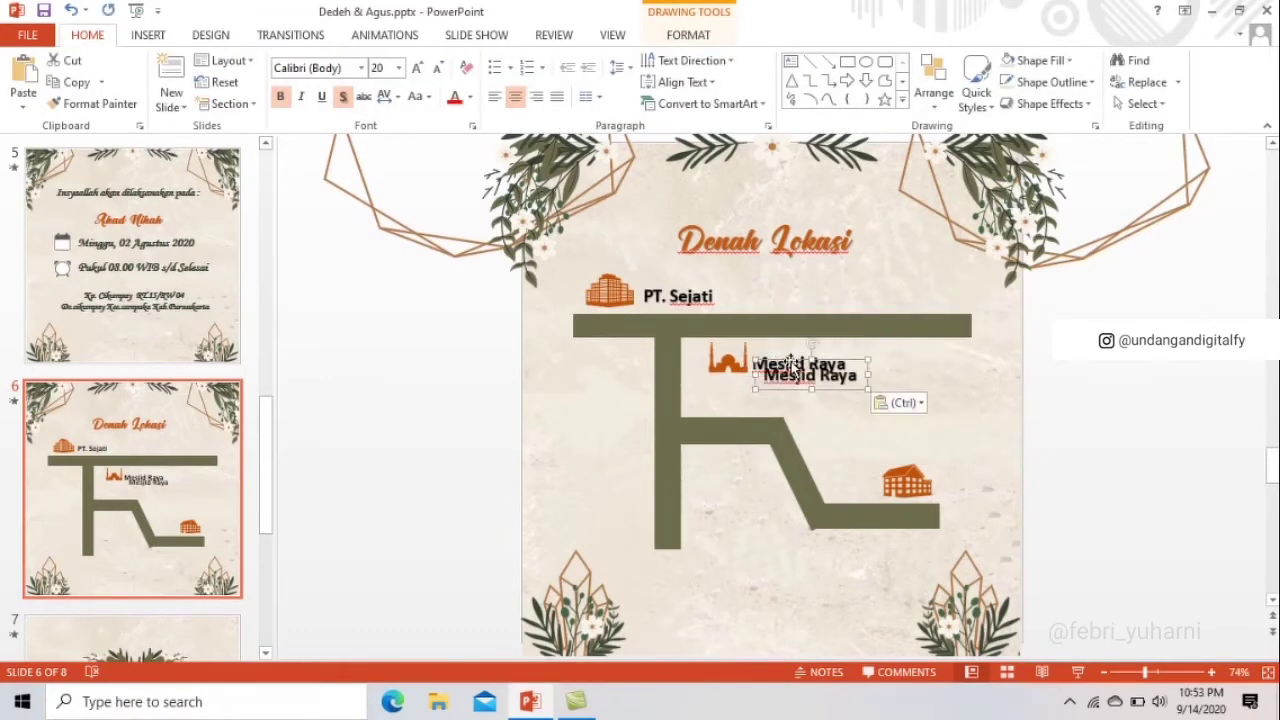
drag(790, 365, 856, 437)
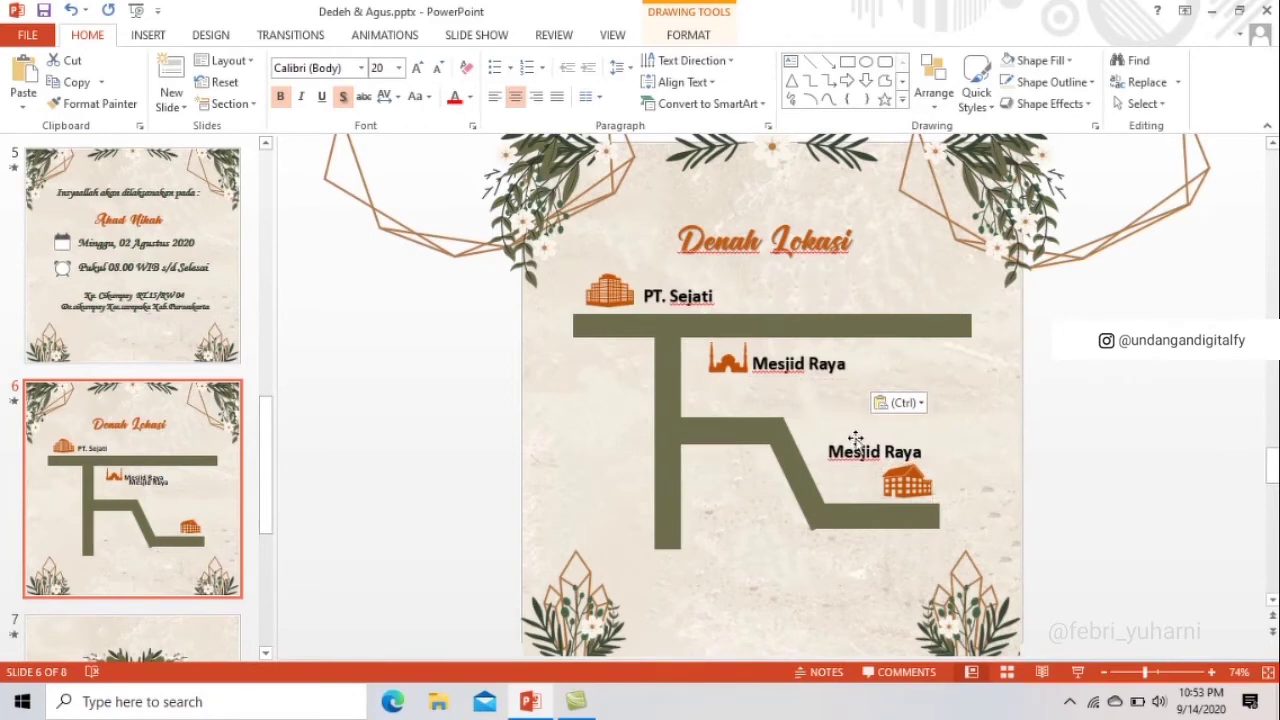
drag(828, 452, 930, 452)
key(Delete)
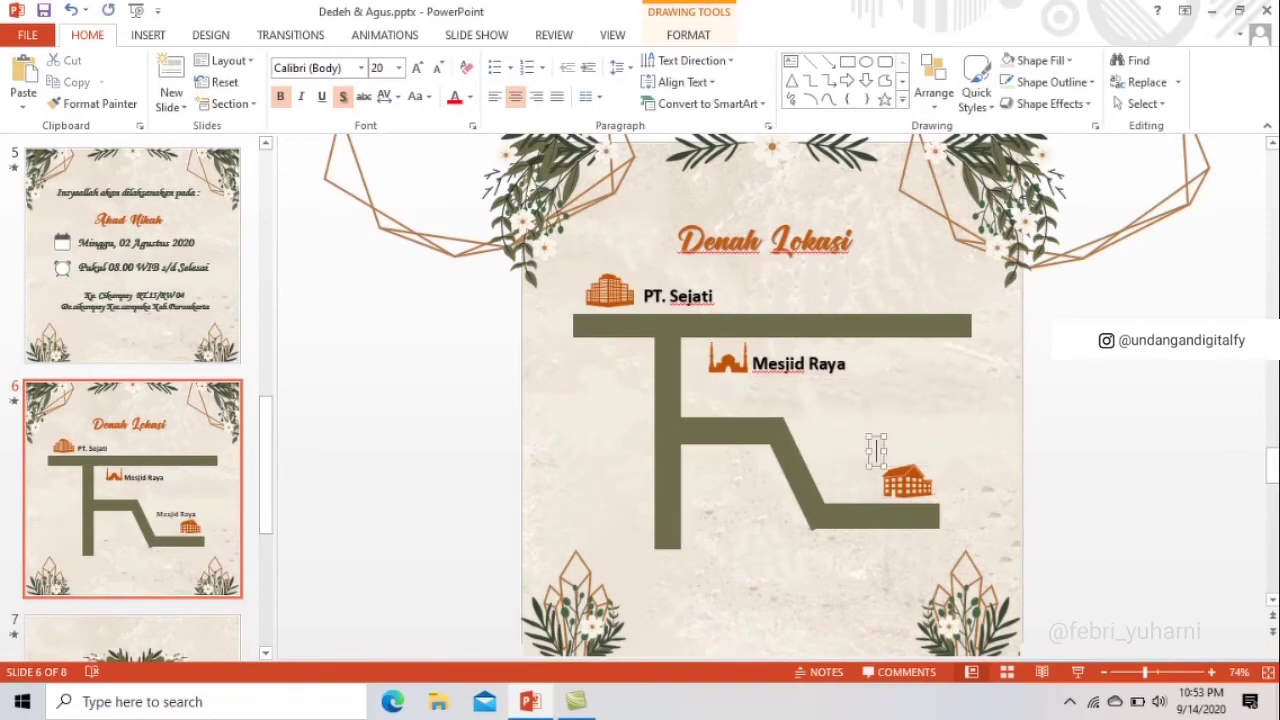
text(Loka)
text(si Pest)
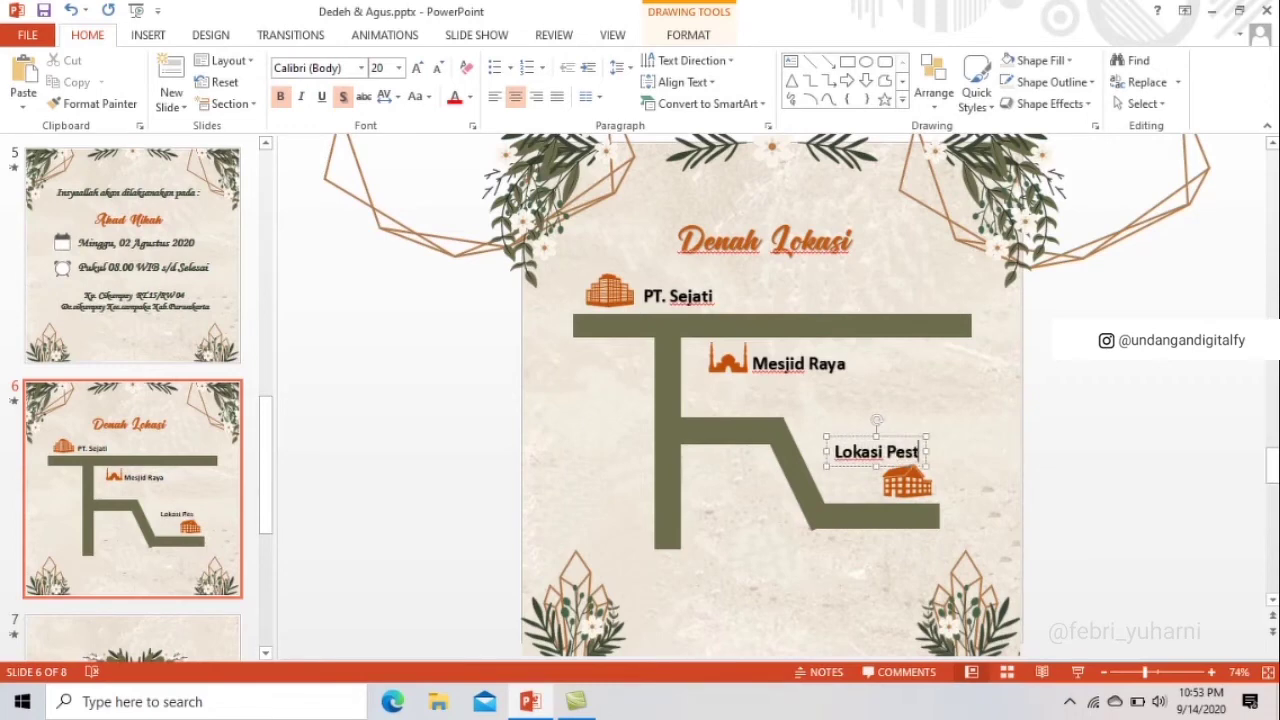
text(a)
key(Escape)
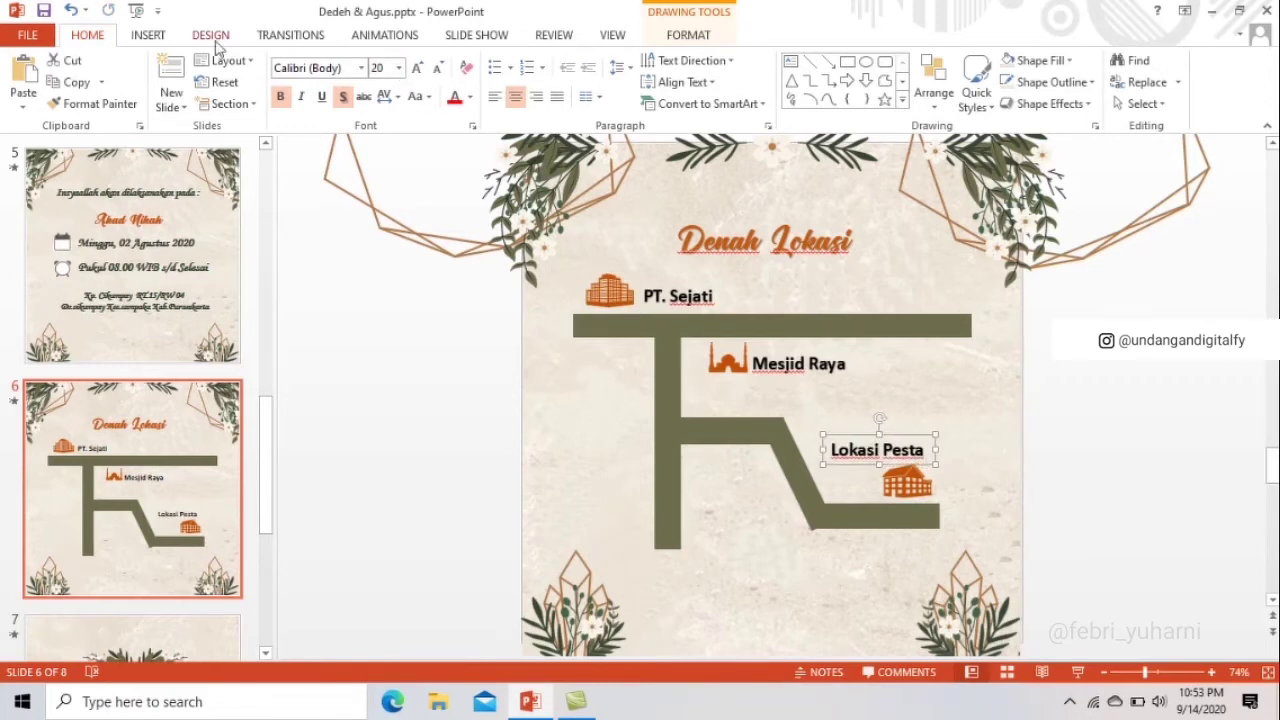
click(170, 36)
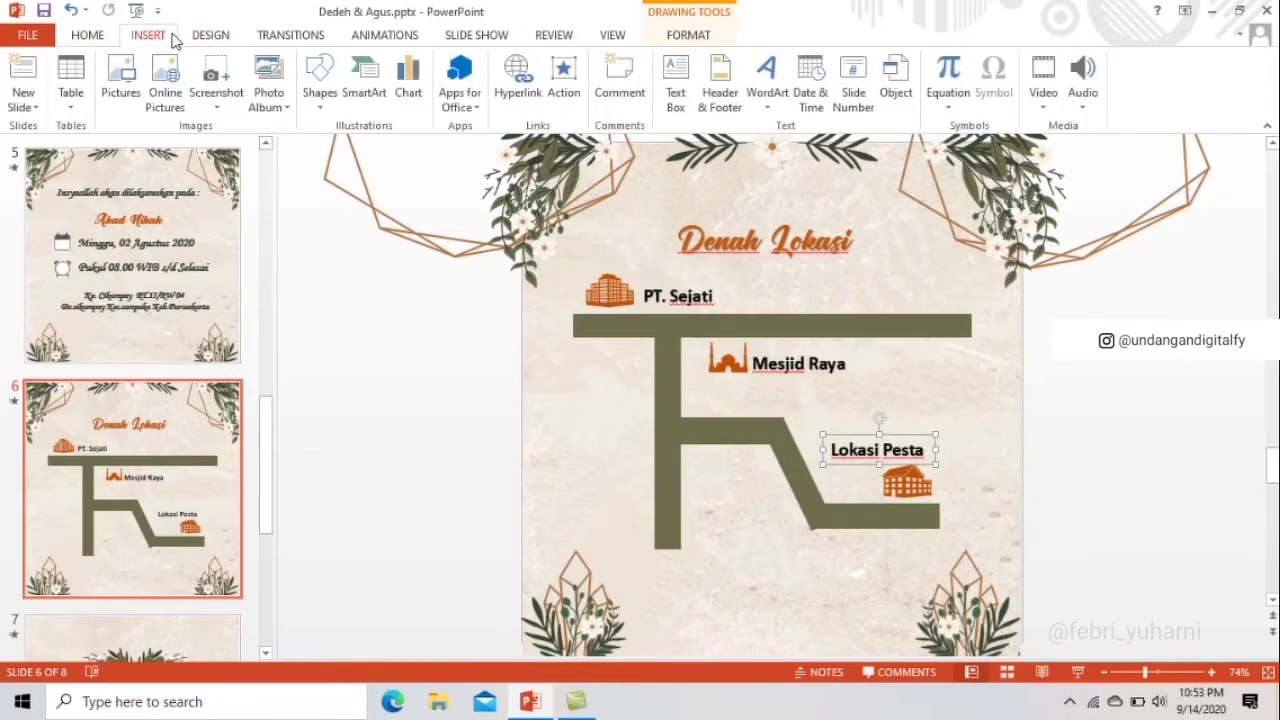
- Draw a short arrow line on the right part of the top road
click(320, 84)
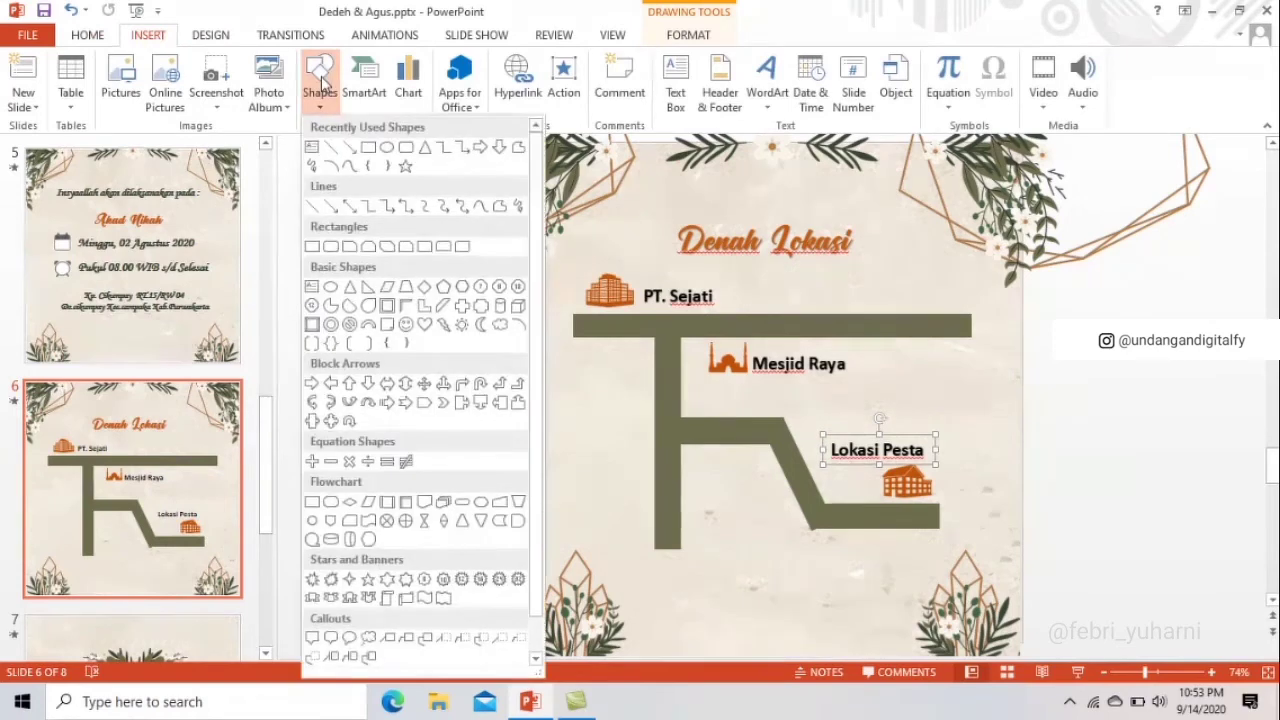
click(331, 207)
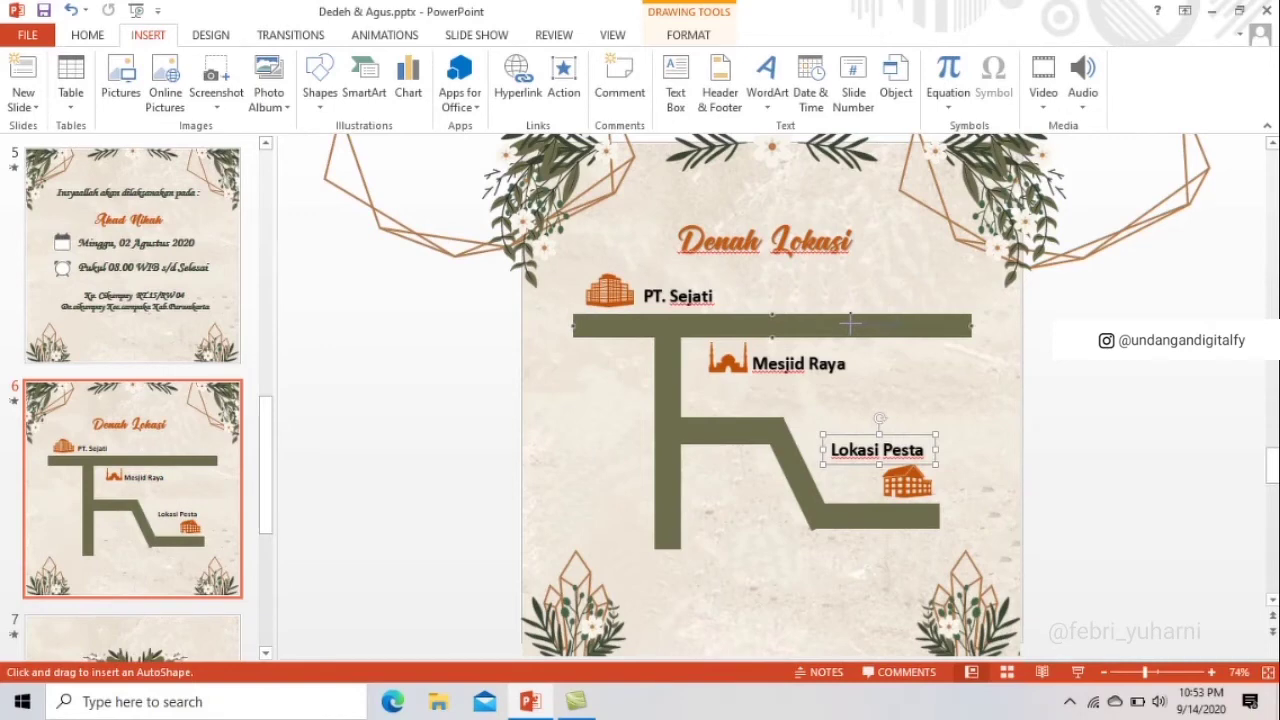
drag(850, 322, 902, 325)
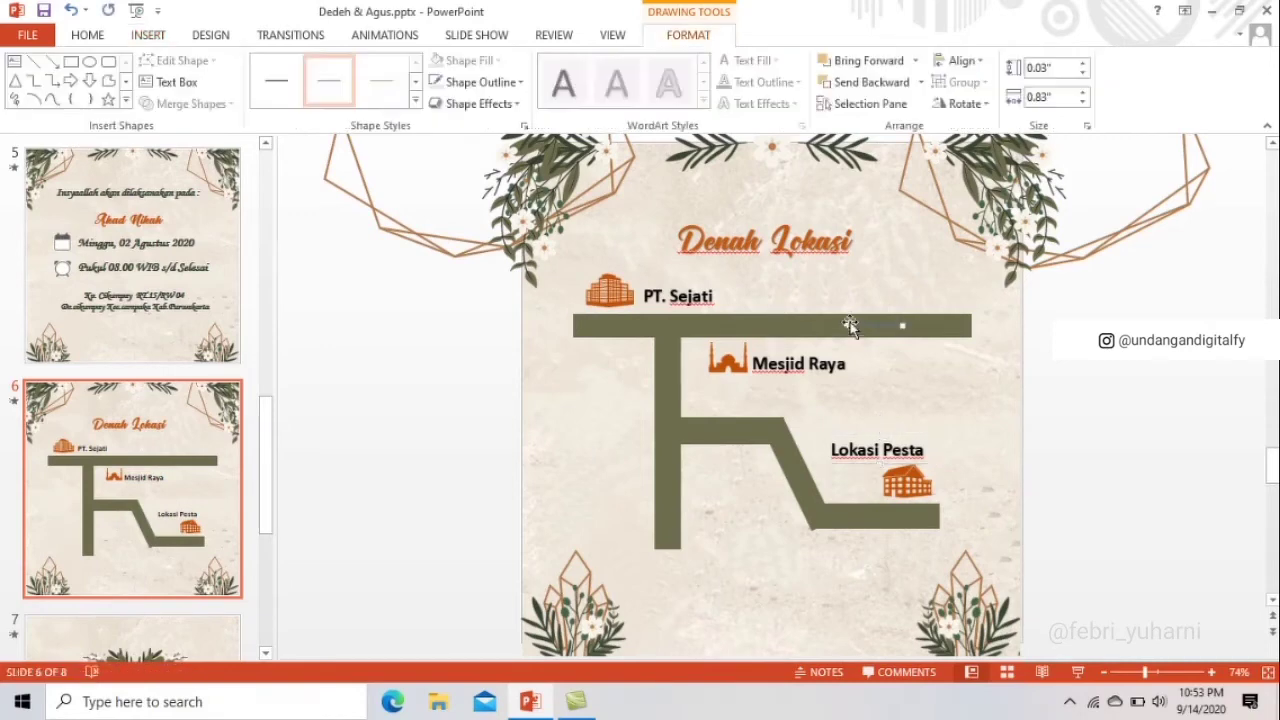
- Give the arrow a 4½ pt white outline and level it horizontally
click(520, 88)
mouse_move(474, 354)
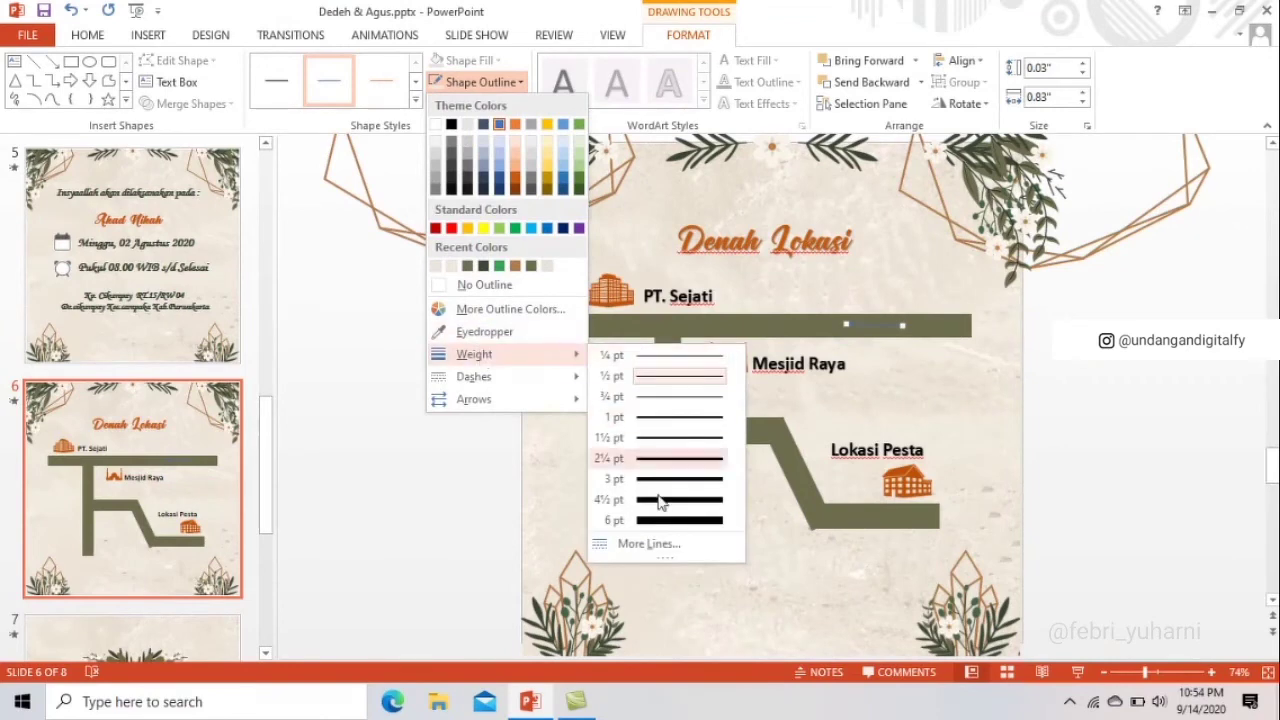
click(660, 500)
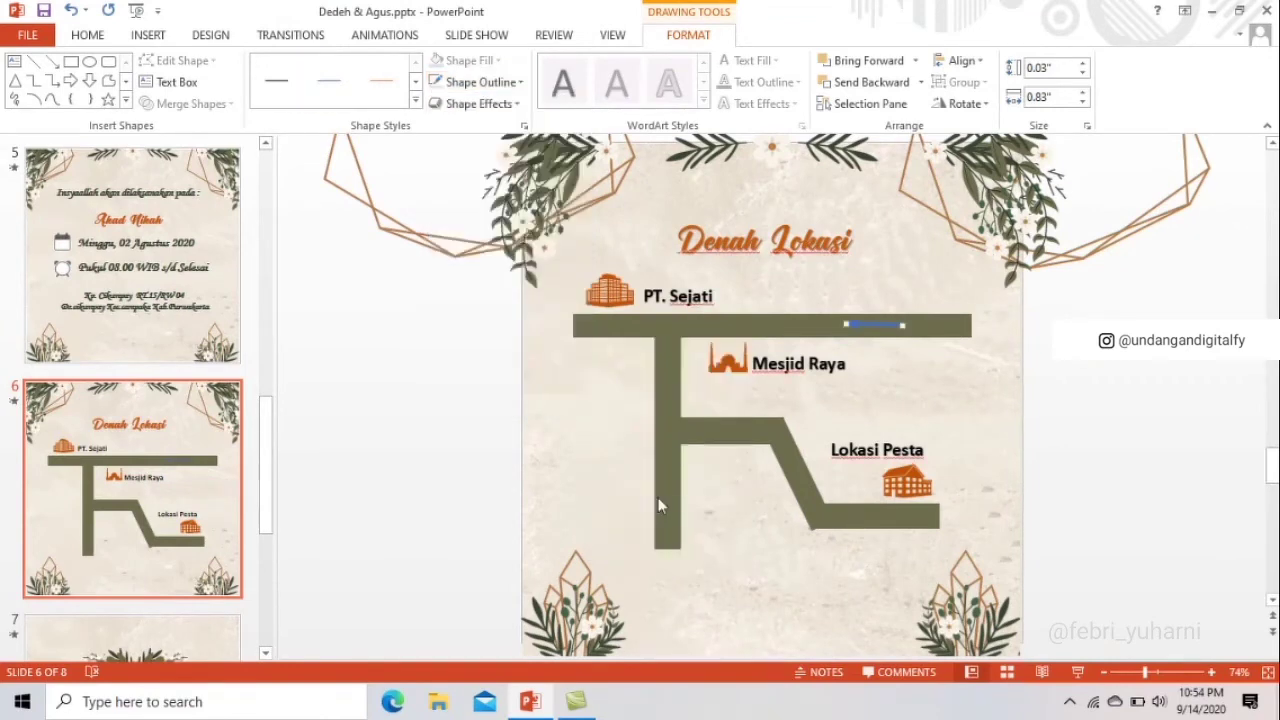
click(465, 86)
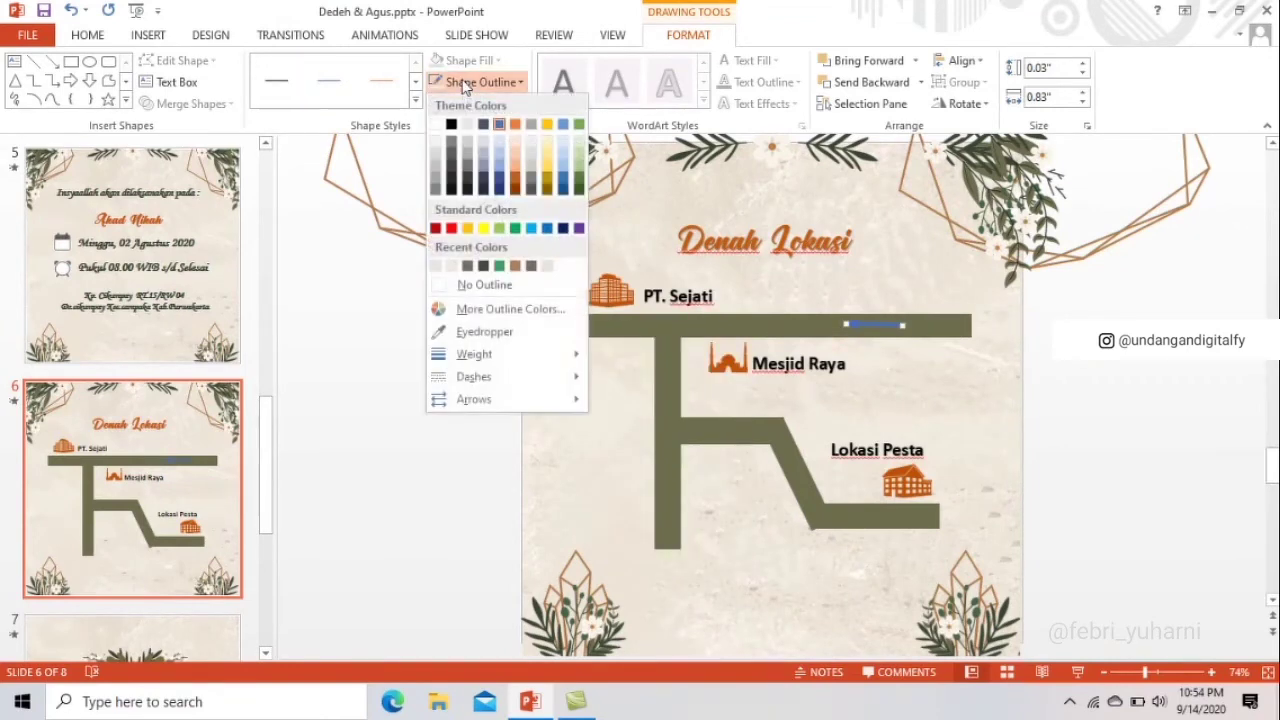
click(436, 128)
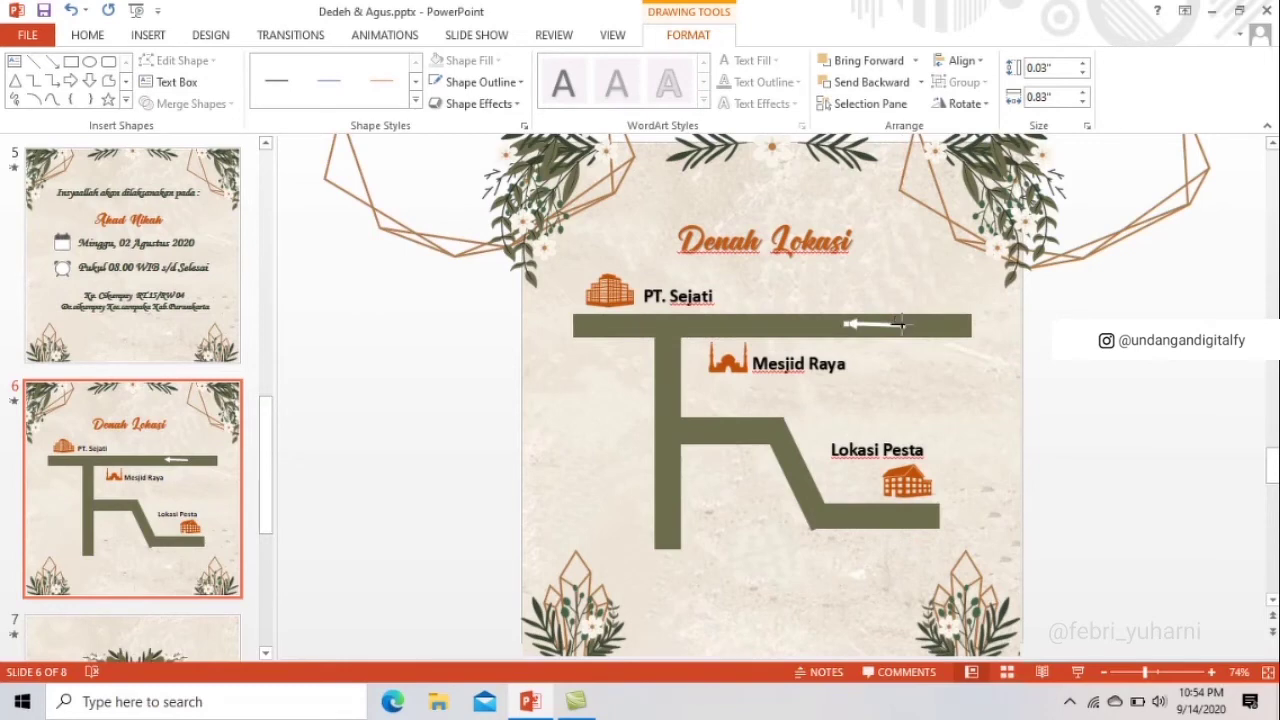
drag(899, 323, 880, 326)
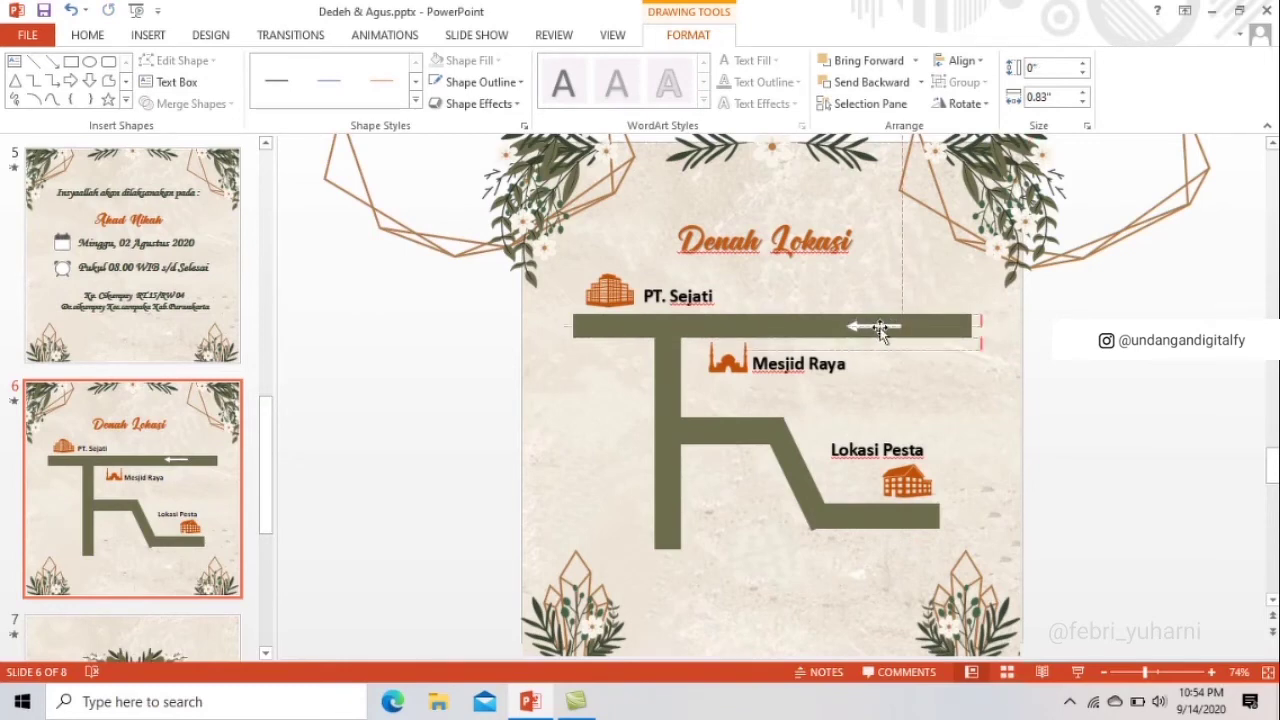
key(ctrl+d)
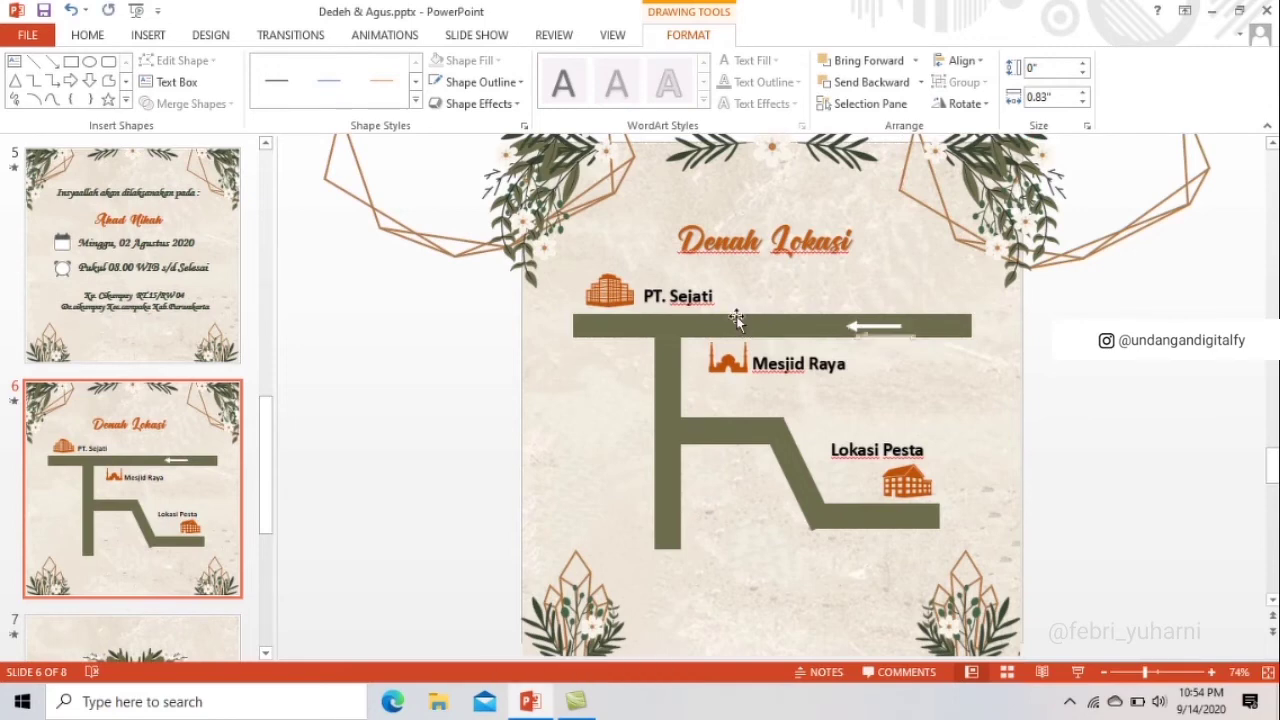
- Place white arrow copies along the top road and down the vertical road
drag(890, 337, 755, 328)
key(ctrl+v)
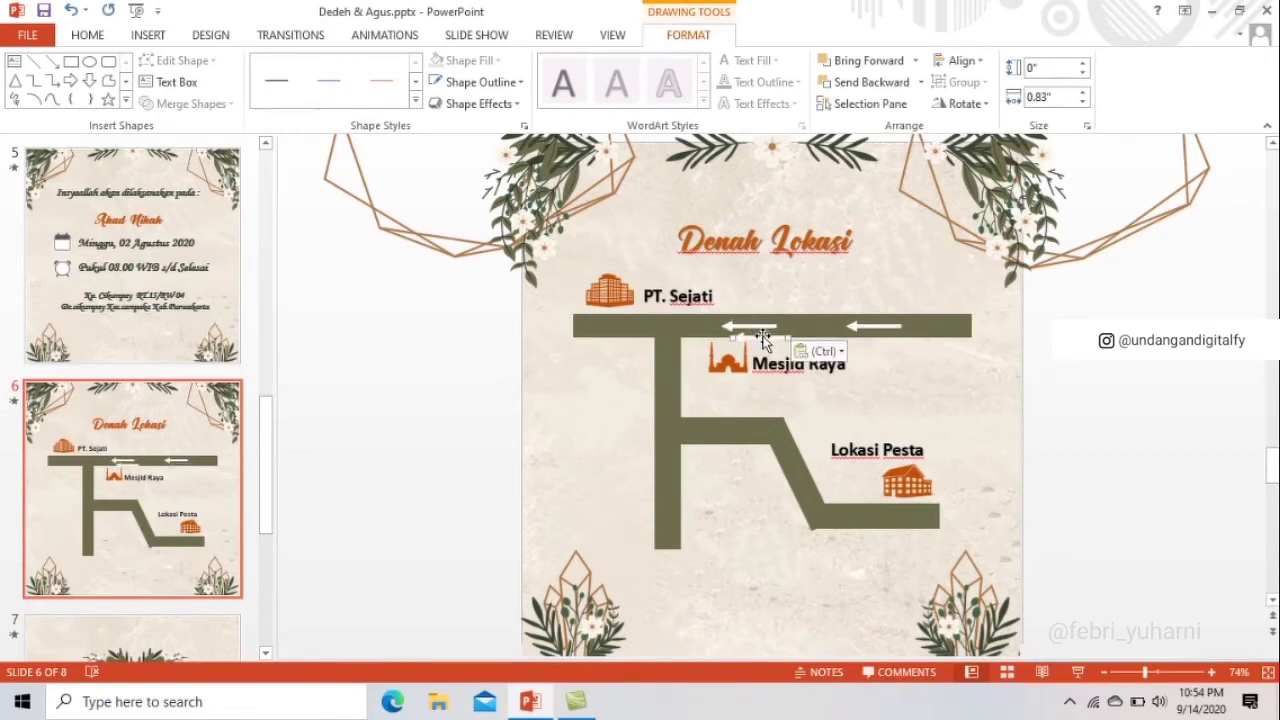
drag(745, 337, 690, 373)
mouse_move(689, 375)
mouse_down()
mouse_move(711, 361)
mouse_move(660, 340)
mouse_up()
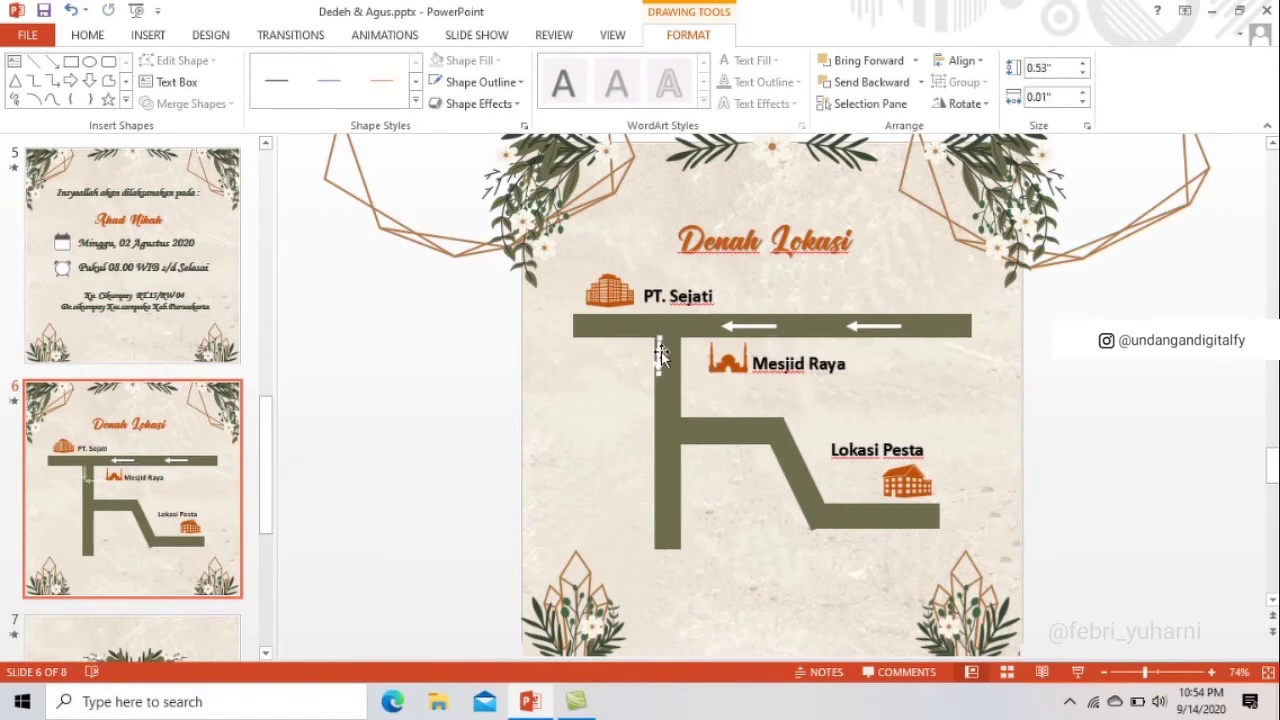
drag(660, 340, 667, 378)
key(ctrl+v)
mouse_move(680, 405)
mouse_down()
mouse_move(668, 500)
mouse_move(672, 428)
mouse_move(668, 470)
mouse_up()
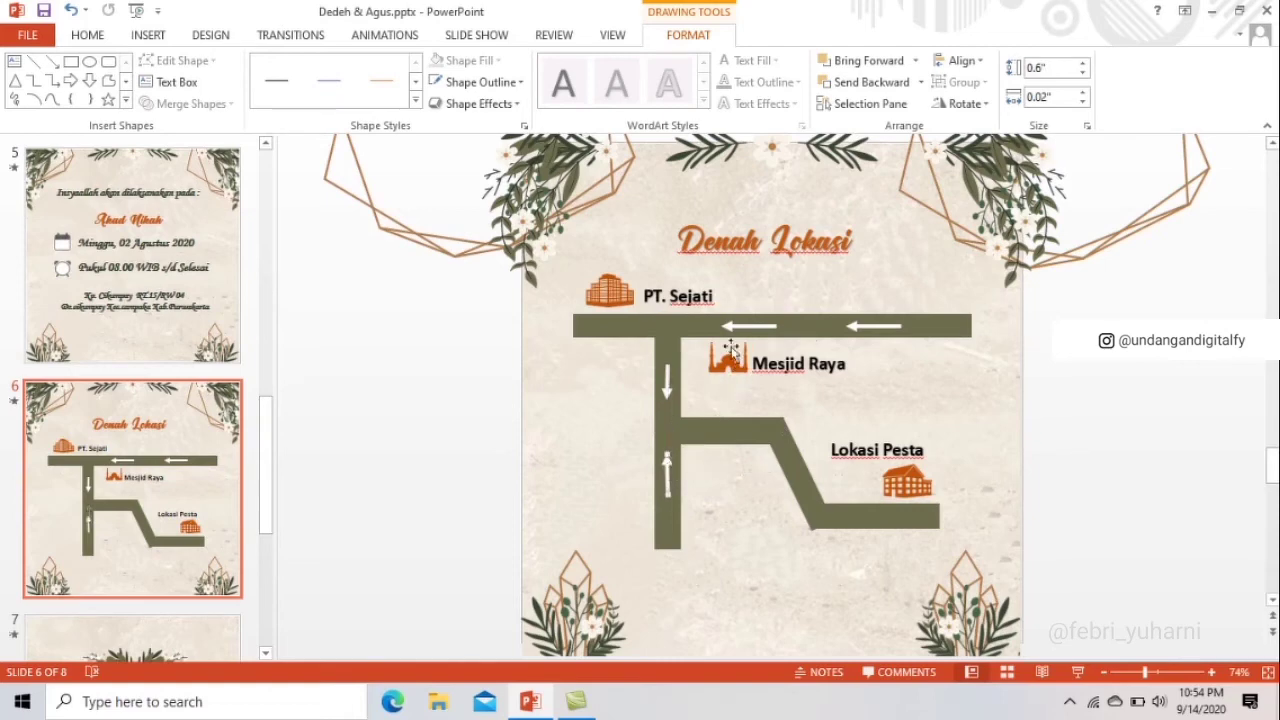
- Add arrow copies on the branch, diagonal and lower roads leading to Lokasi Pesta
key(ctrl+v)
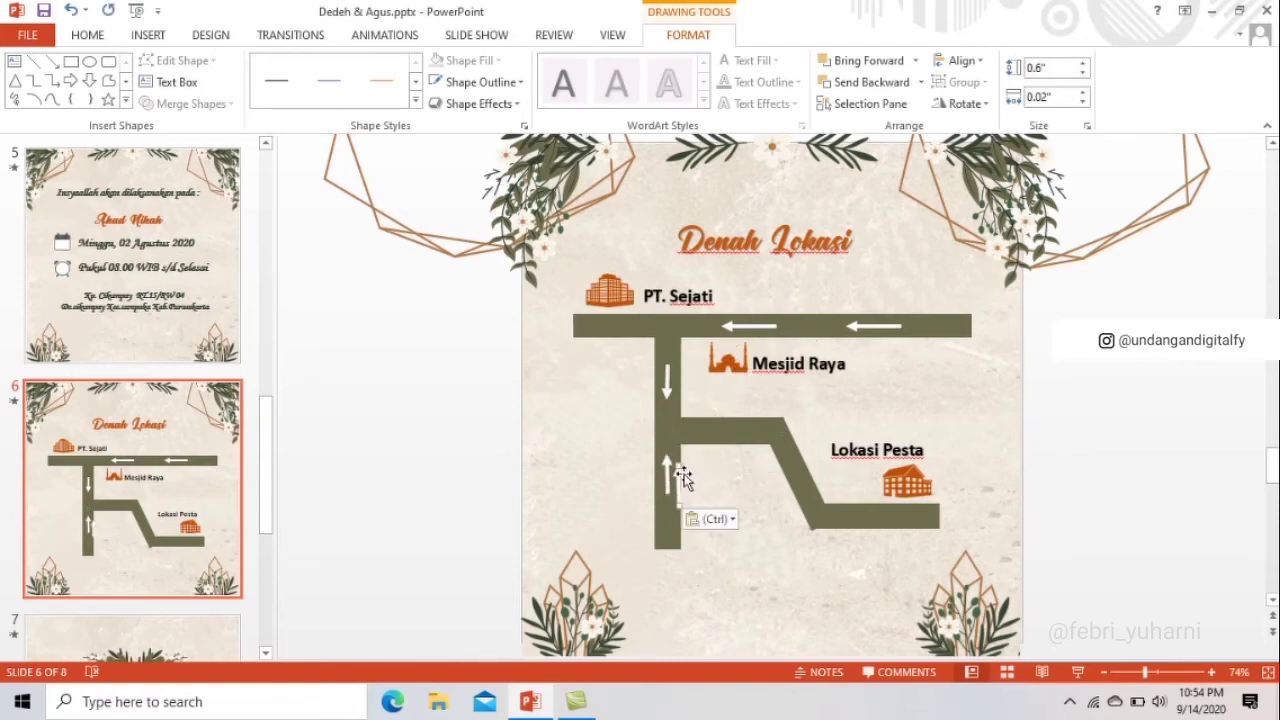
drag(673, 478, 722, 455)
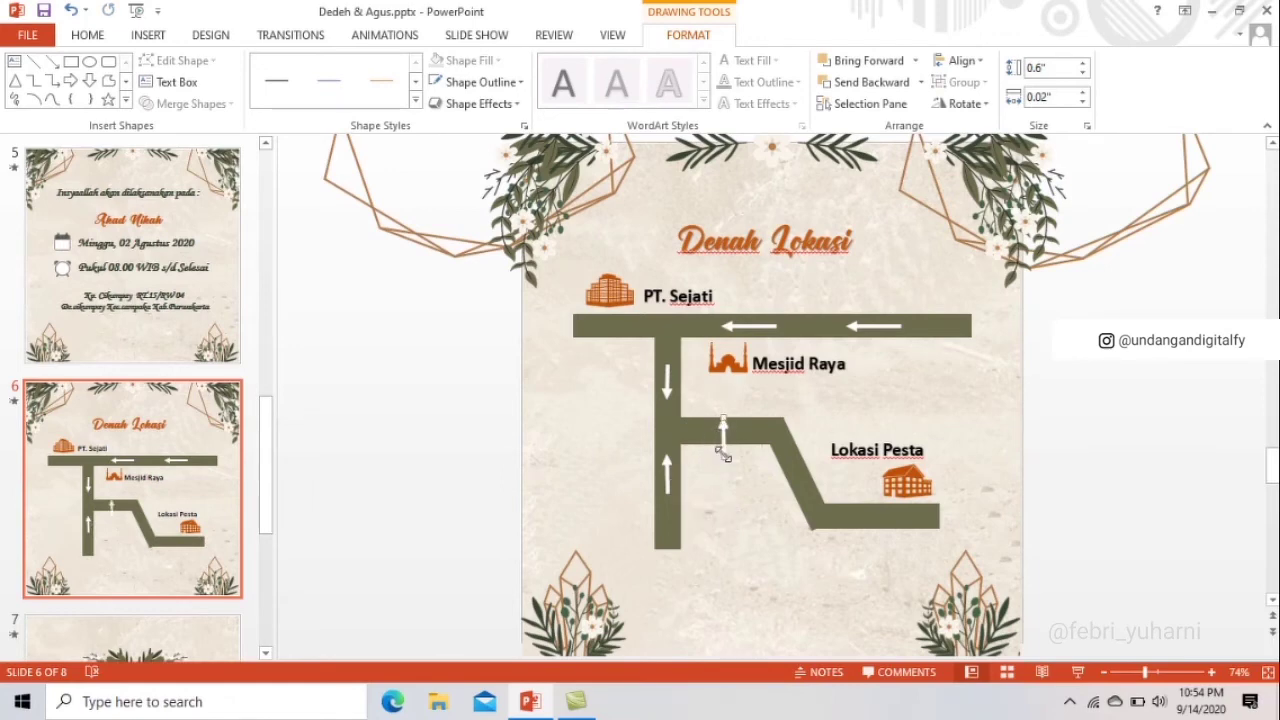
drag(722, 455, 667, 417)
drag(704, 417, 730, 440)
key(ctrl+v)
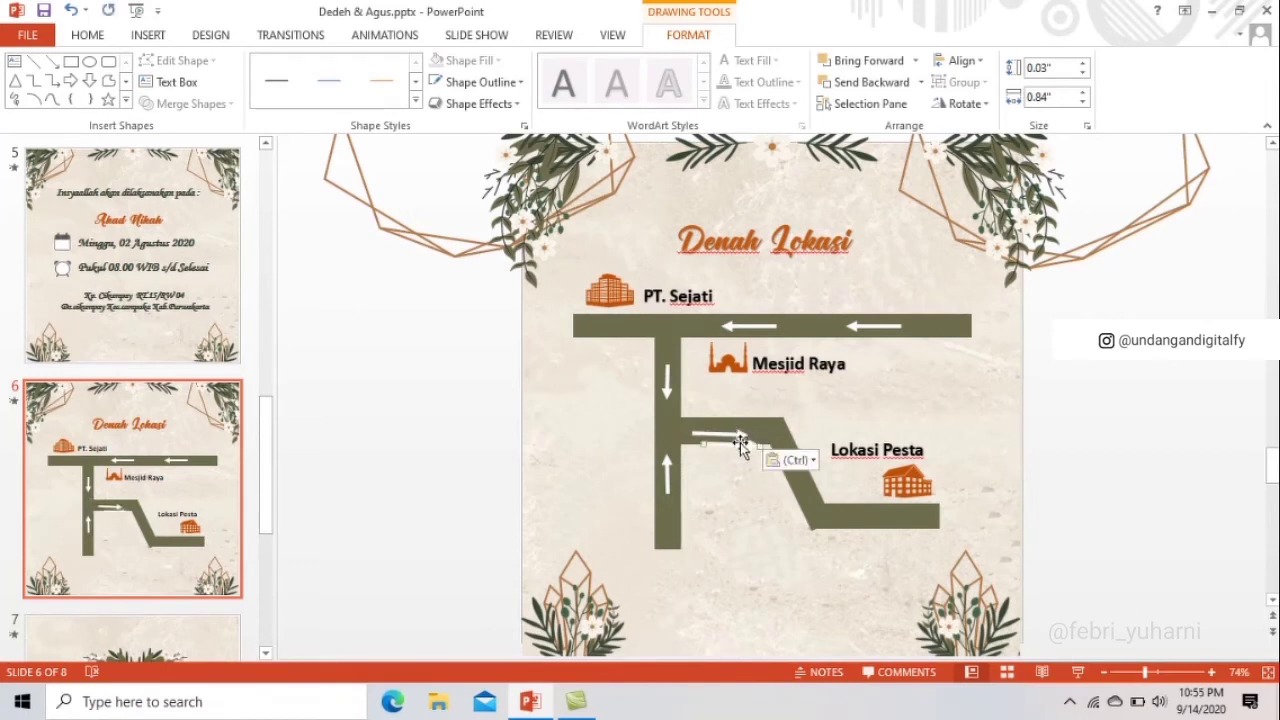
mouse_move(740, 450)
mouse_down()
mouse_move(843, 502)
mouse_move(810, 538)
mouse_move(803, 482)
mouse_move(817, 504)
mouse_up()
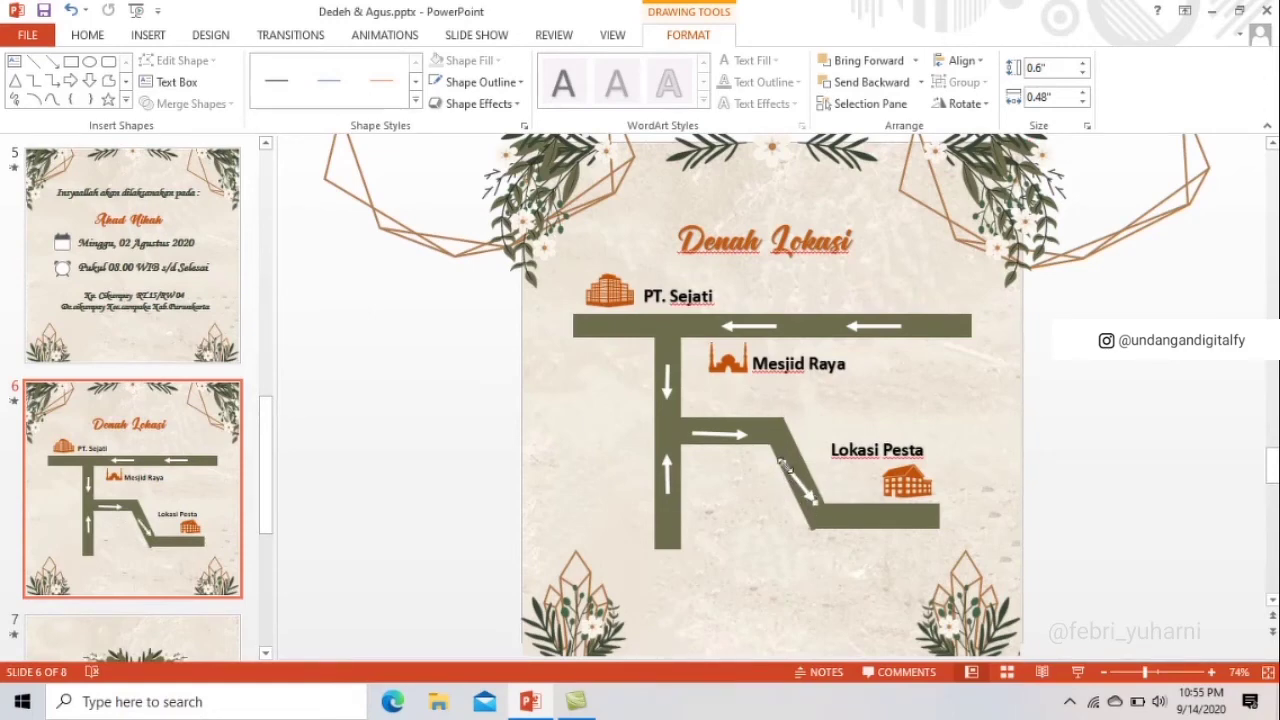
click(783, 460)
key(ctrl+v)
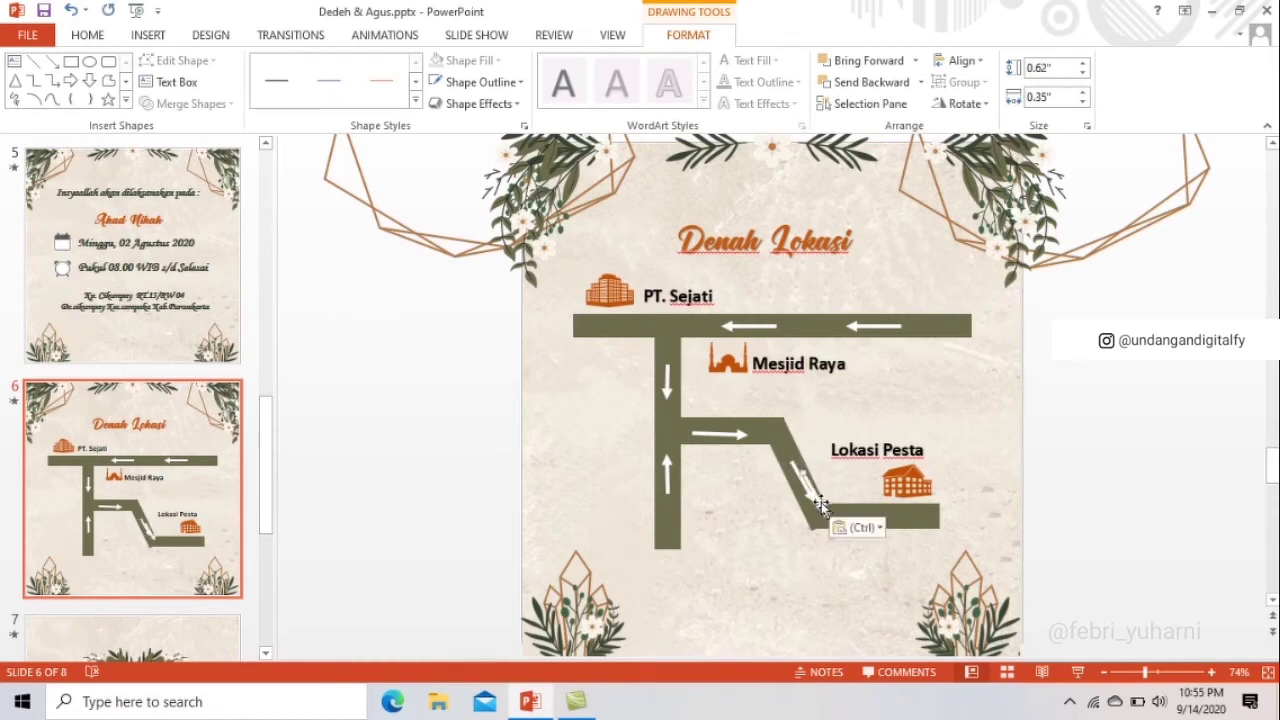
mouse_move(822, 500)
mouse_down()
mouse_move(909, 518)
mouse_move(915, 482)
mouse_move(878, 516)
mouse_up()
click(1100, 528)
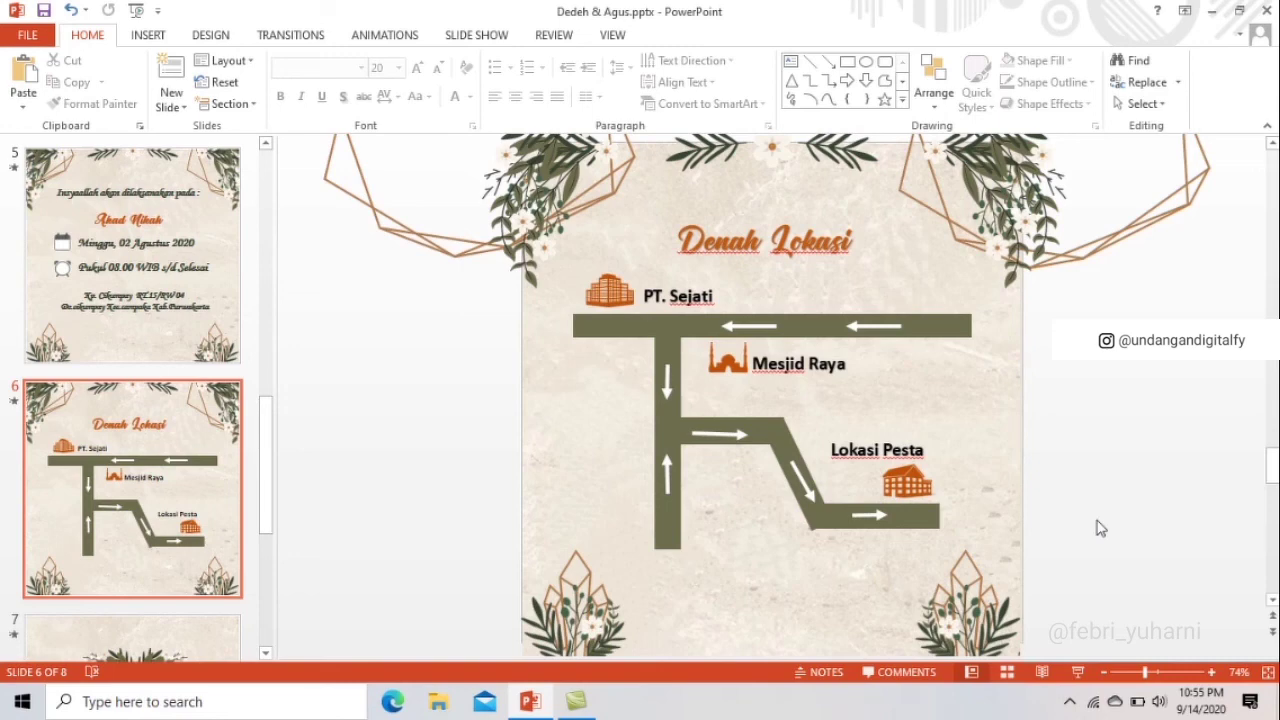
click(1071, 706)
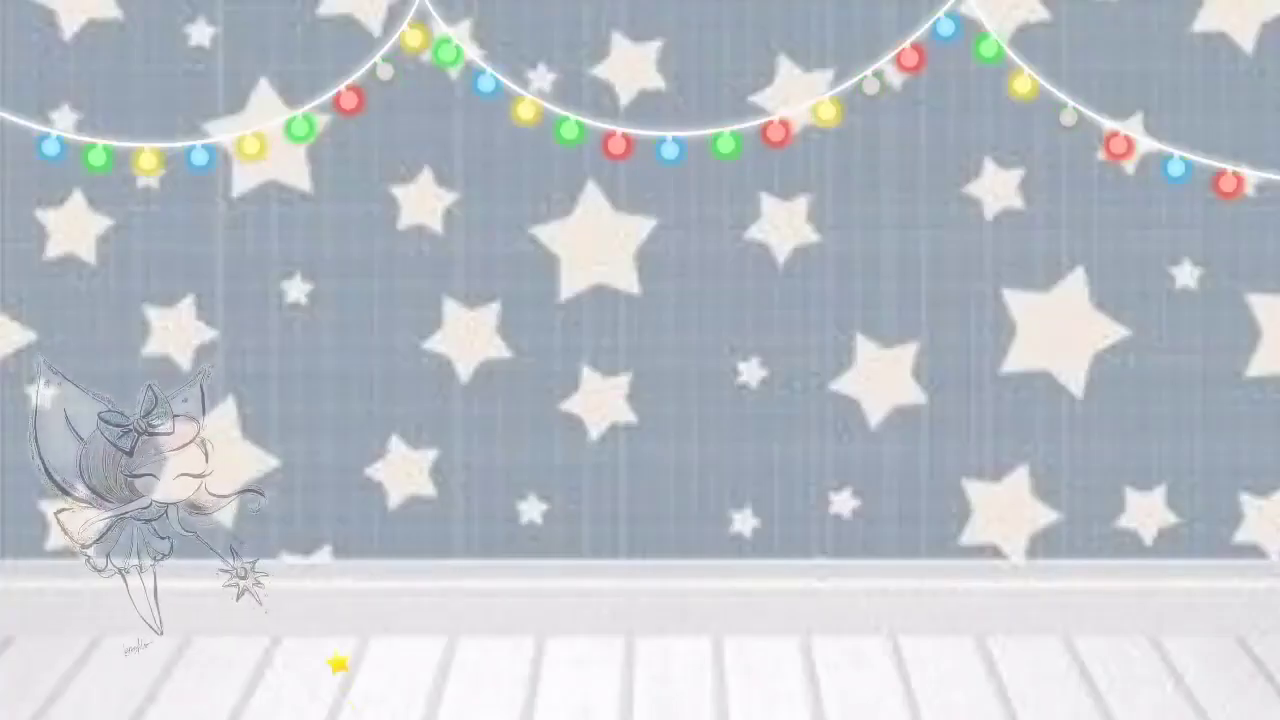